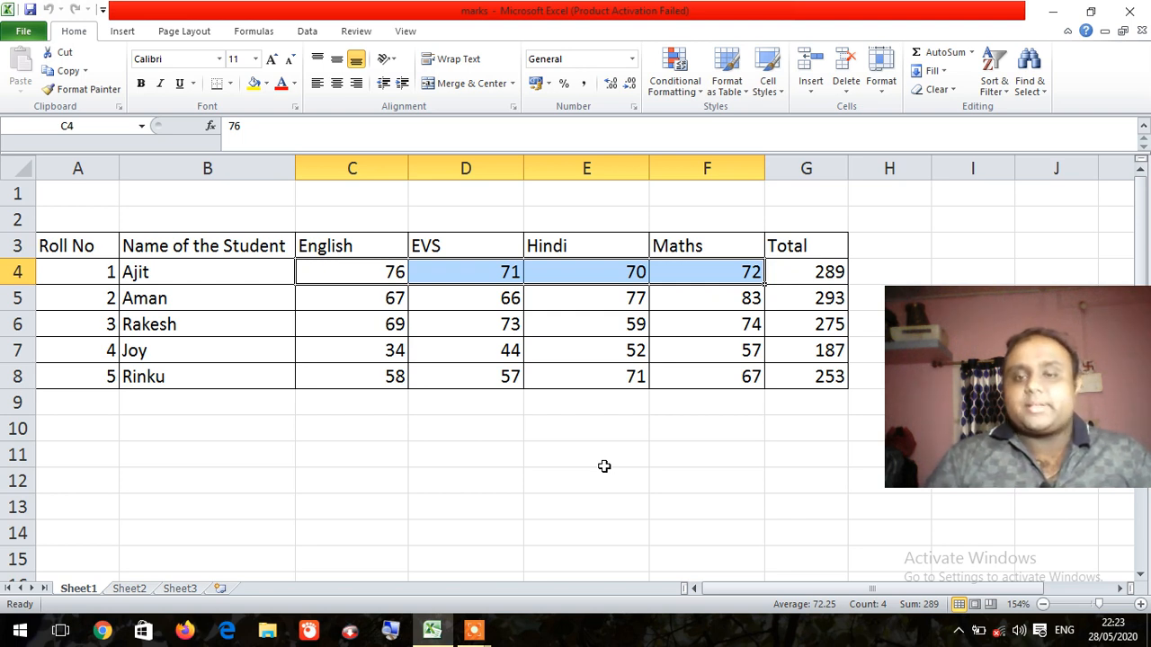
{"action": "left_click", "coordinate": [554, 542]}
{"action": "left_click_drag", "start_coordinate": [1016, 316], "coordinate": [996, 495]}
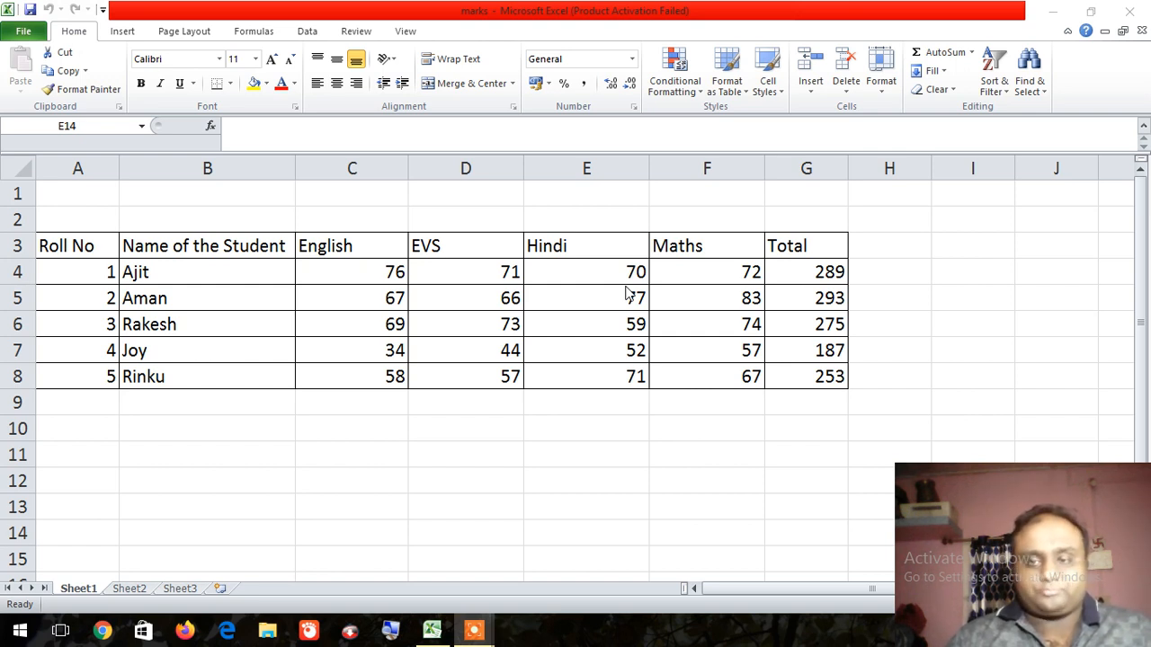
Add the column headings MIN in cell H3 and MAX in cell I3 beside the Total column
{"action": "left_click", "coordinate": [890, 265]}
{"action": "left_click", "coordinate": [884, 244]}
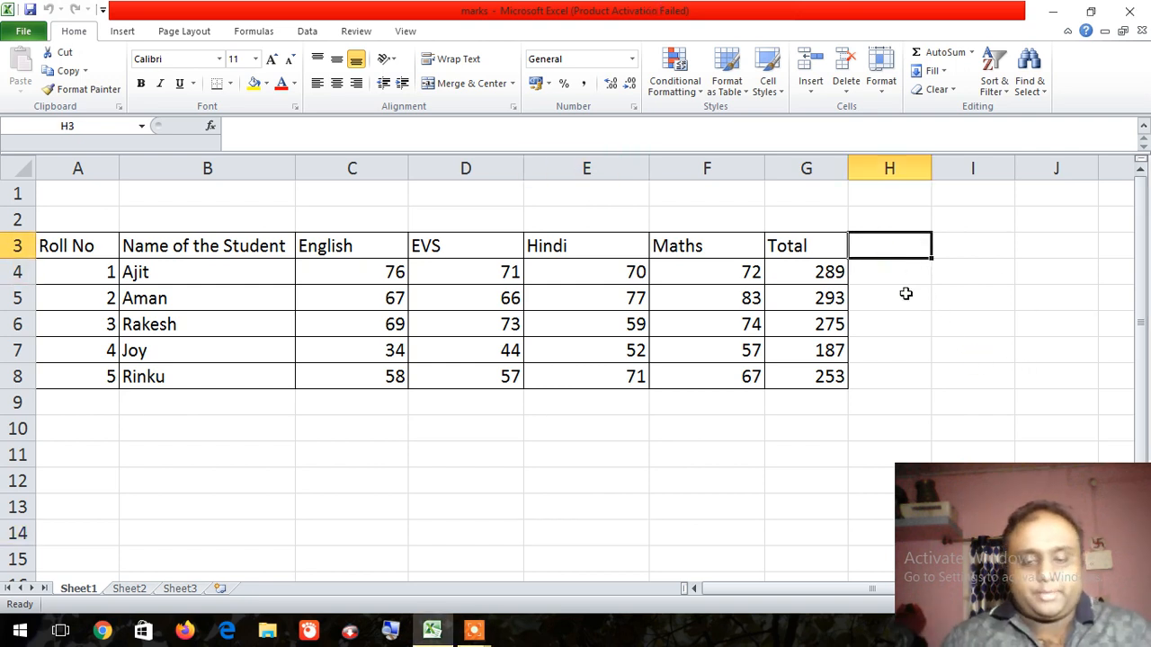
{"action": "type", "text": "MIN"}
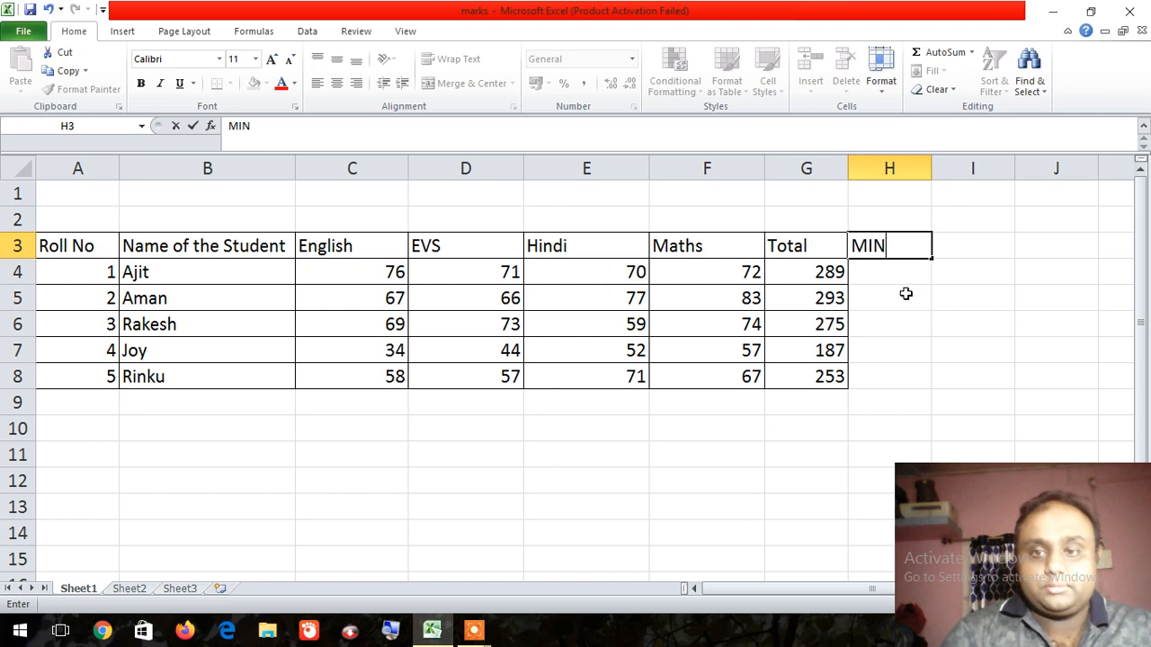
{"action": "left_click", "coordinate": [940, 295]}
{"action": "left_click", "coordinate": [960, 256]}
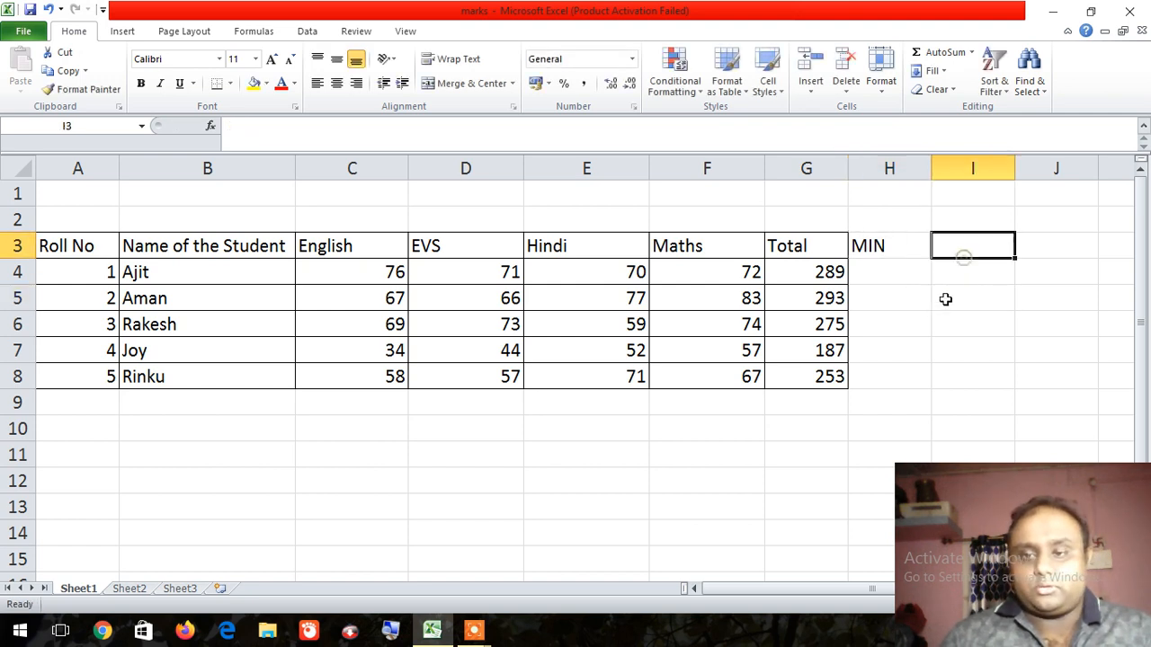
{"action": "type", "text": "MAX"}
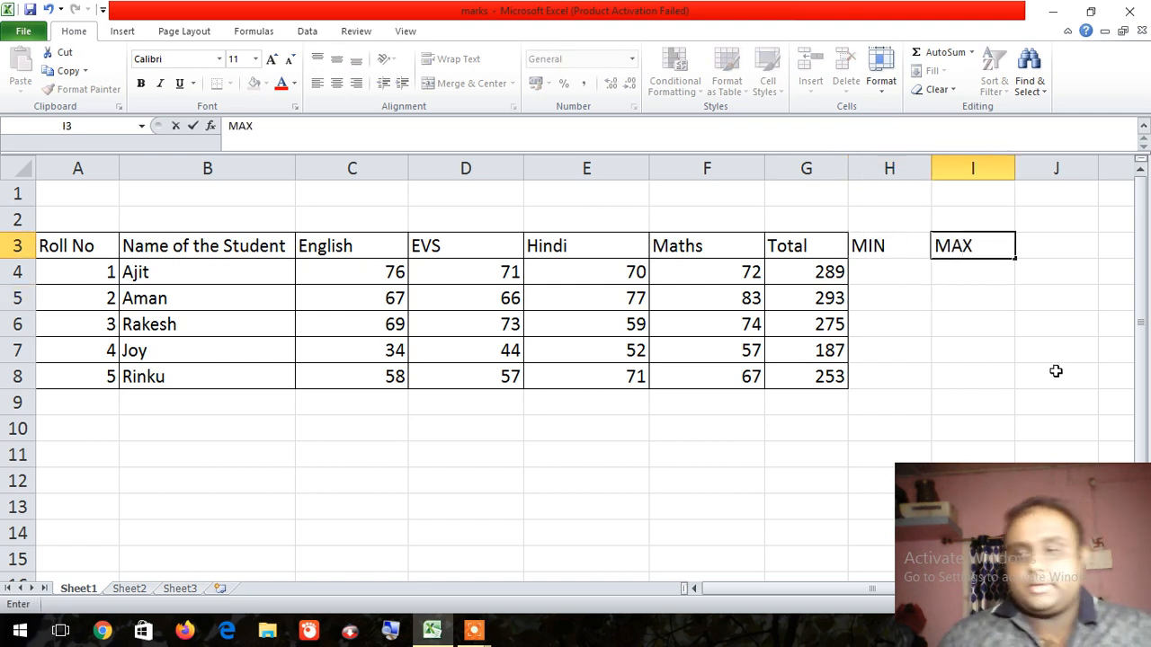
{"action": "left_click", "coordinate": [1054, 371]}
Apply all borders to the range H3:I8 so the new MIN and MAX columns match the marks table
{"action": "left_click_drag", "start_coordinate": [891, 243], "coordinate": [968, 375]}
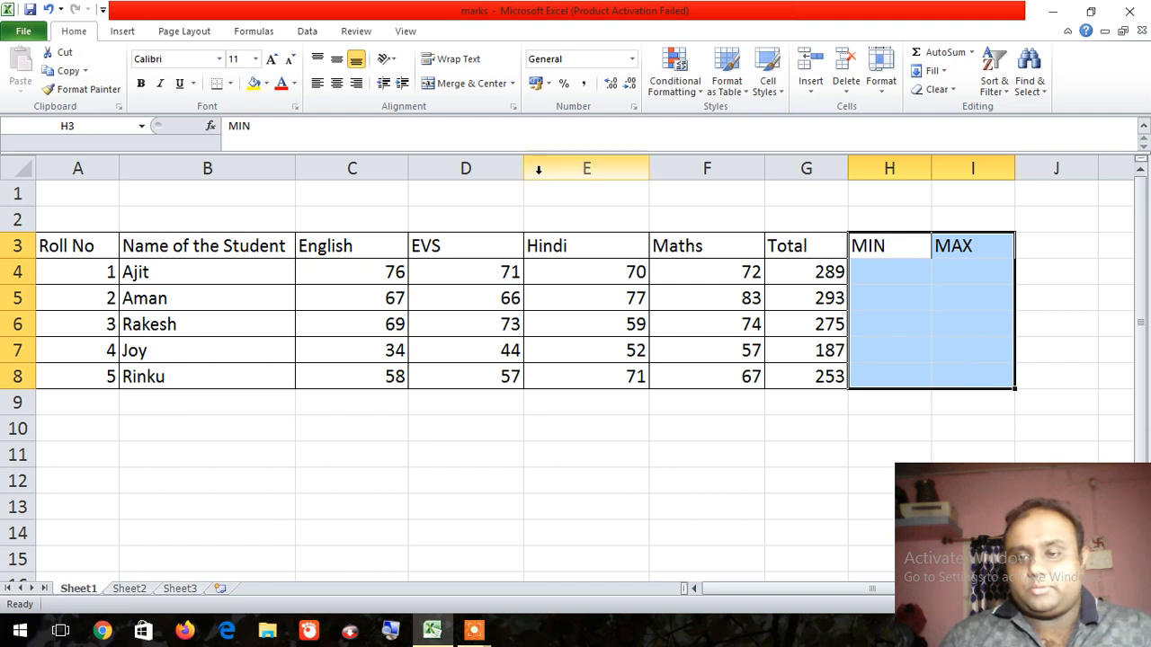
{"action": "left_click", "coordinate": [230, 83]}
{"action": "left_click", "coordinate": [258, 217]}
{"action": "left_click", "coordinate": [900, 352]}
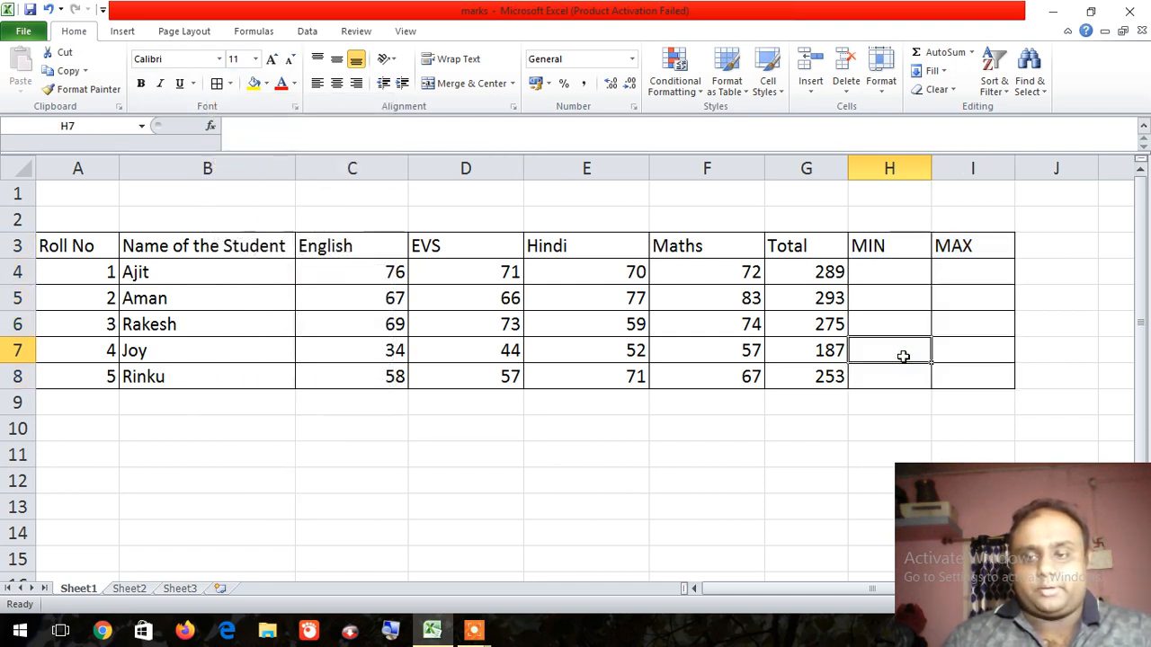
Examine the Total formula in G4 and the first and last cells of its range, C4 and F4
{"action": "left_click", "coordinate": [911, 275]}
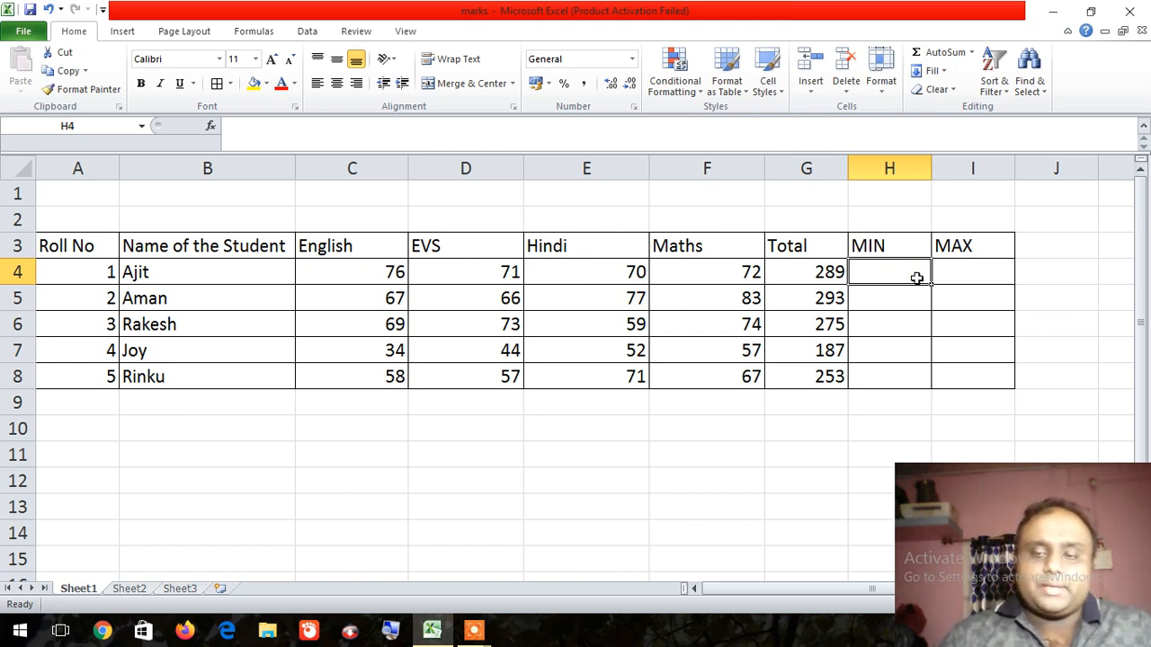
{"action": "left_click", "coordinate": [836, 272]}
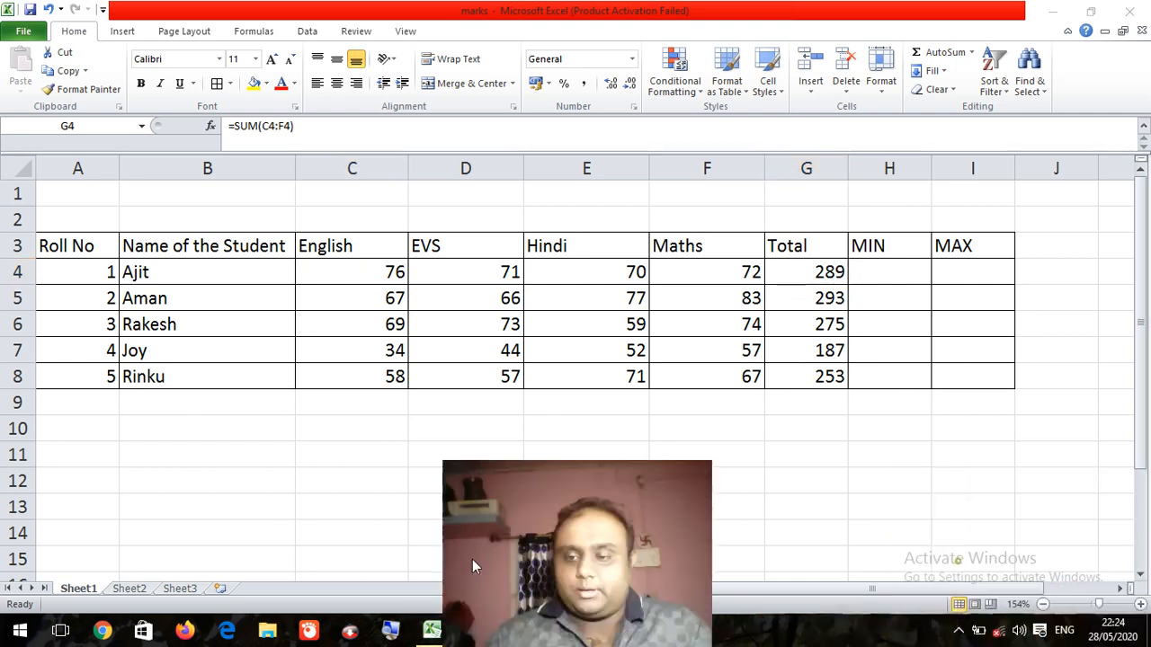
{"action": "left_click", "coordinate": [1098, 607]}
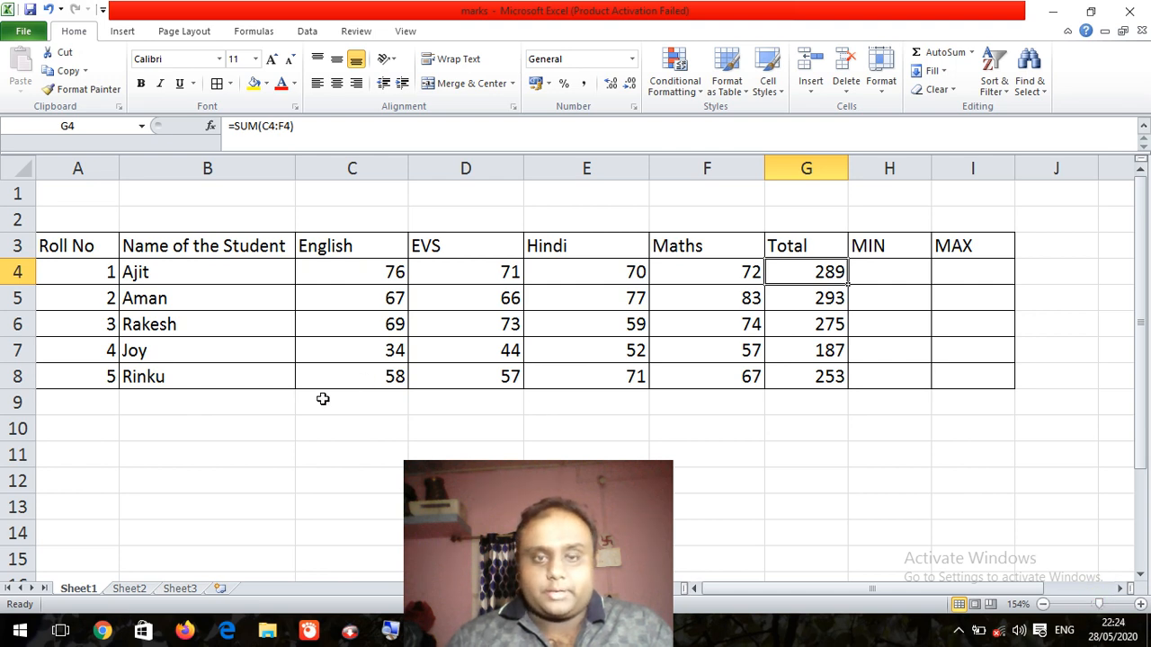
{"action": "left_click_drag", "start_coordinate": [533, 556], "coordinate": [911, 546]}
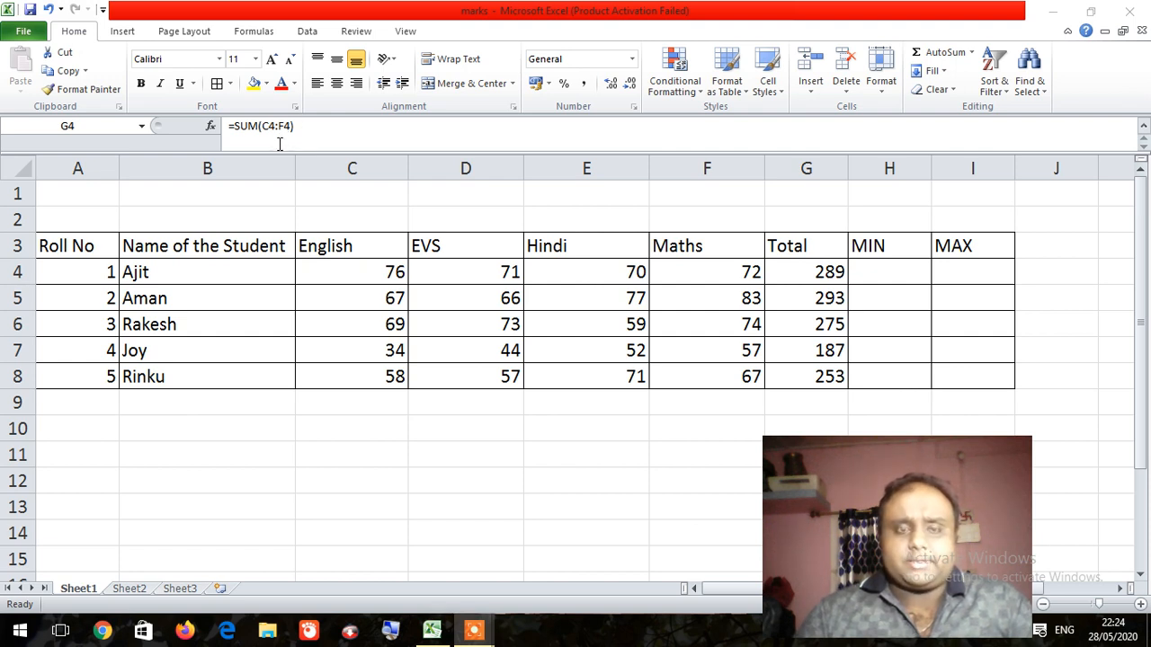
{"action": "left_click", "coordinate": [519, 447]}
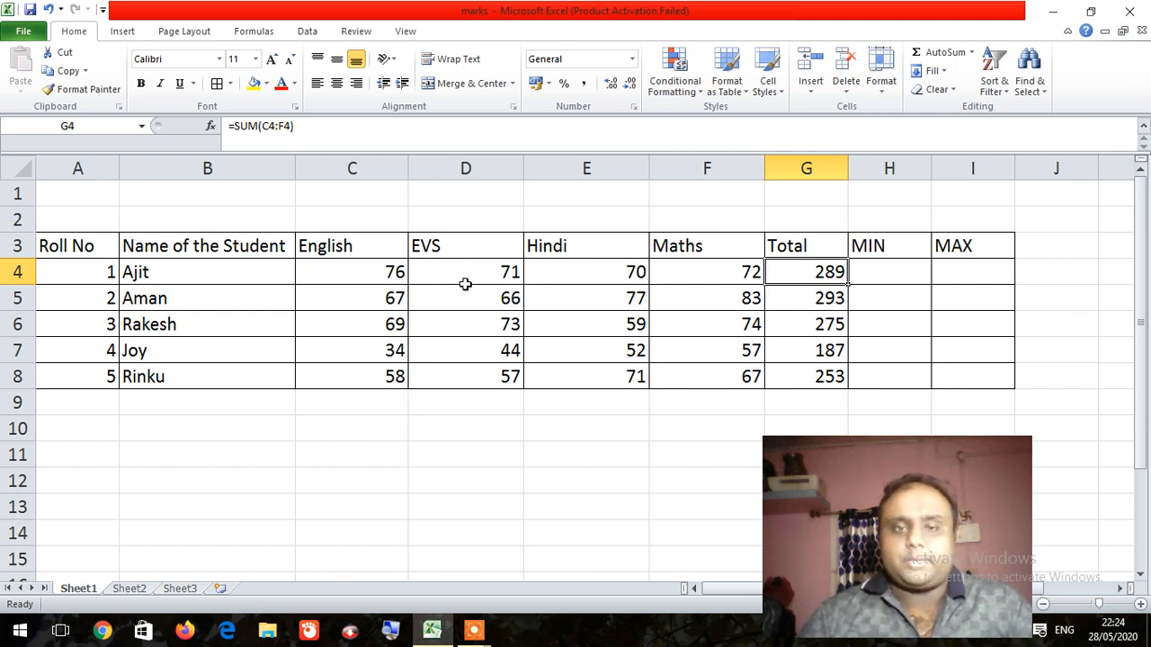
{"action": "left_click", "coordinate": [369, 273]}
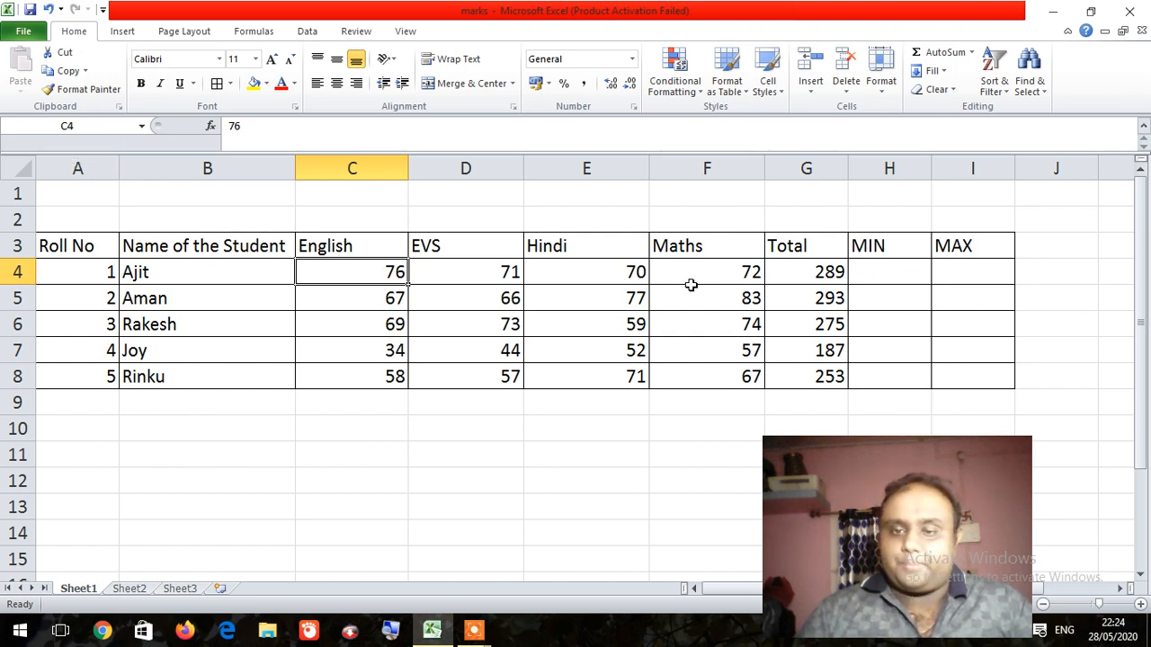
{"action": "left_click", "coordinate": [721, 275]}
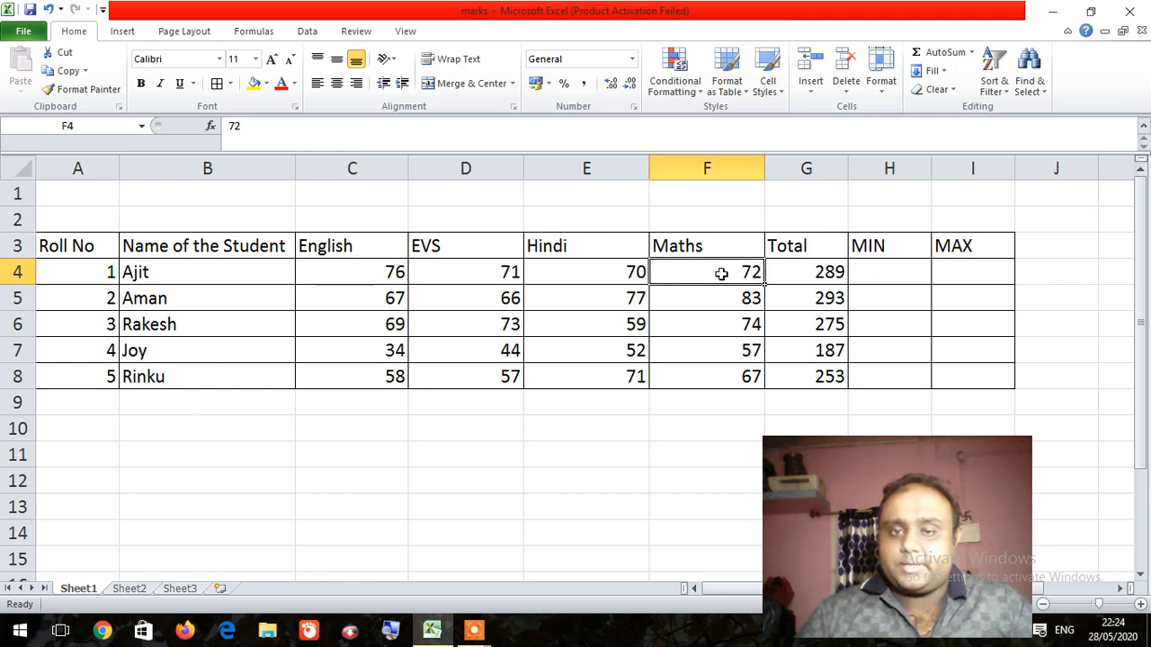
{"action": "left_click", "coordinate": [368, 272]}
{"action": "left_click", "coordinate": [749, 265]}
{"action": "left_click", "coordinate": [810, 272]}
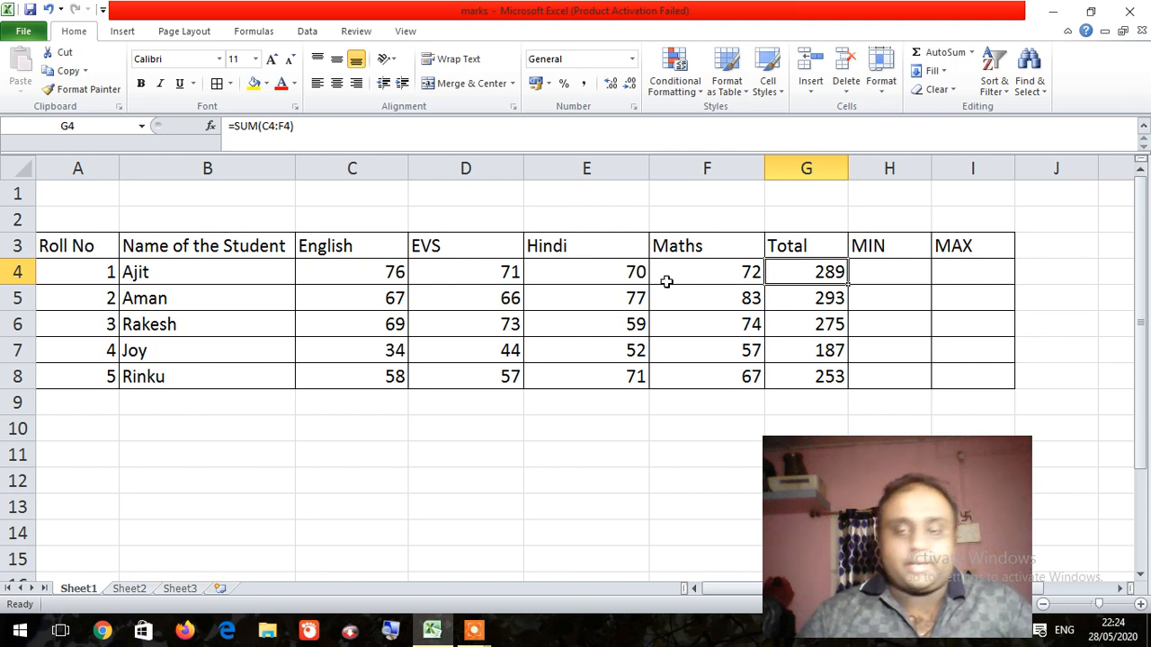
{"action": "left_click", "coordinate": [396, 275]}
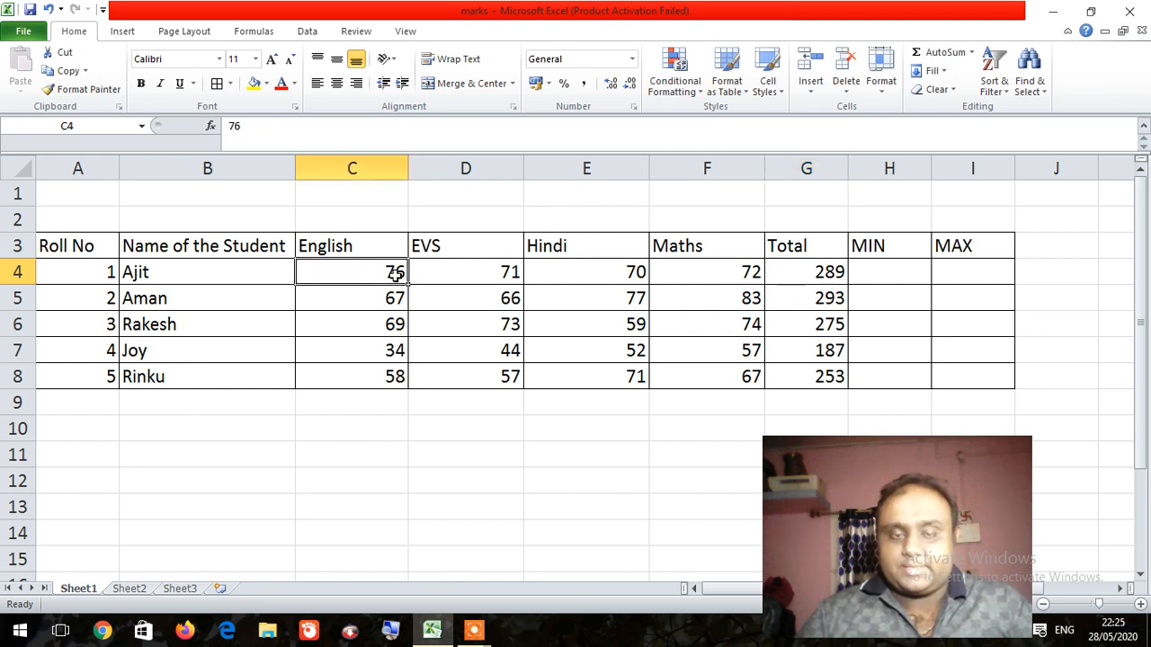
{"action": "left_click", "coordinate": [727, 276]}
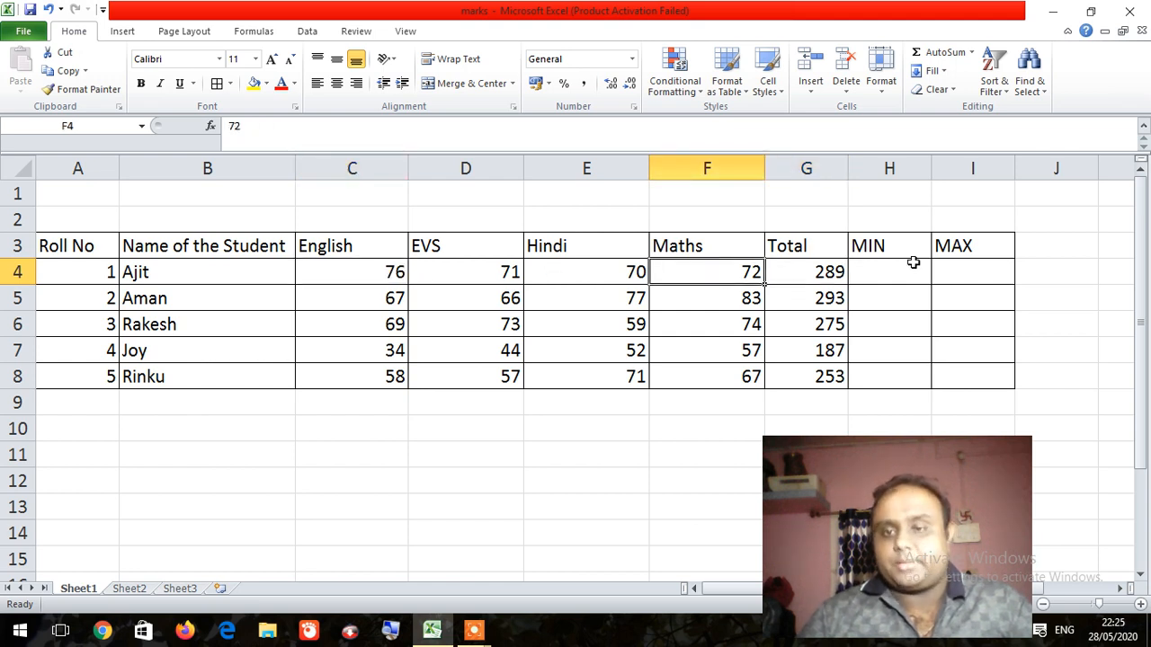
{"action": "left_click", "coordinate": [831, 272]}
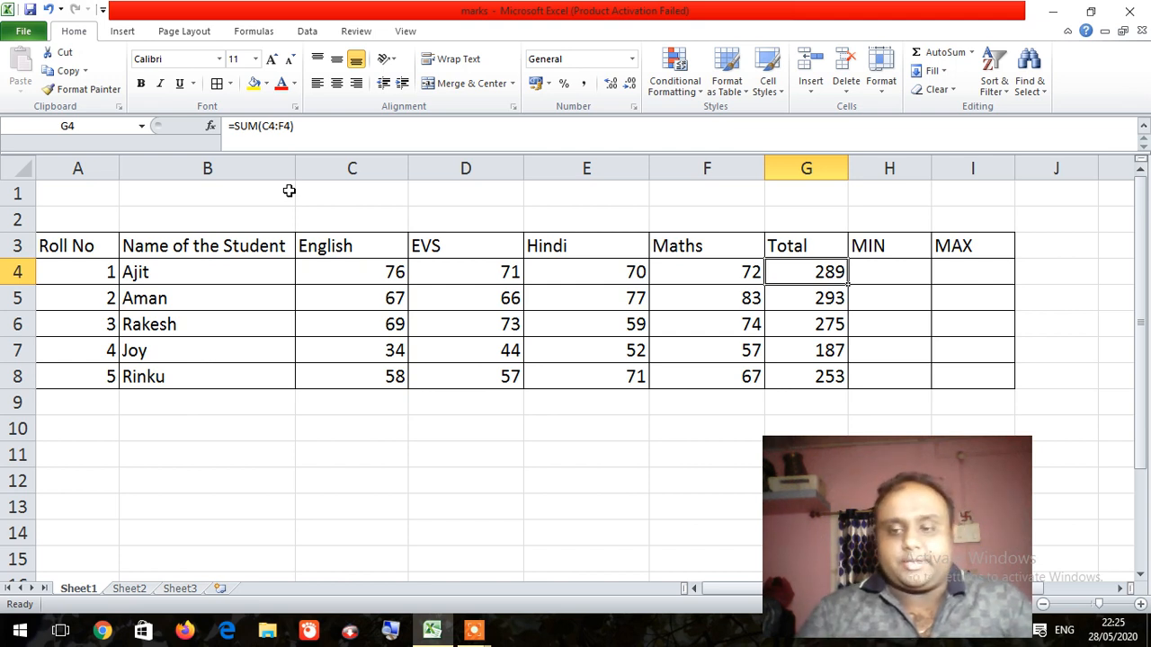
Calculate the first student's lowest mark in cell H4 with a MIN formula over the range C4:F4
{"action": "left_click", "coordinate": [879, 277]}
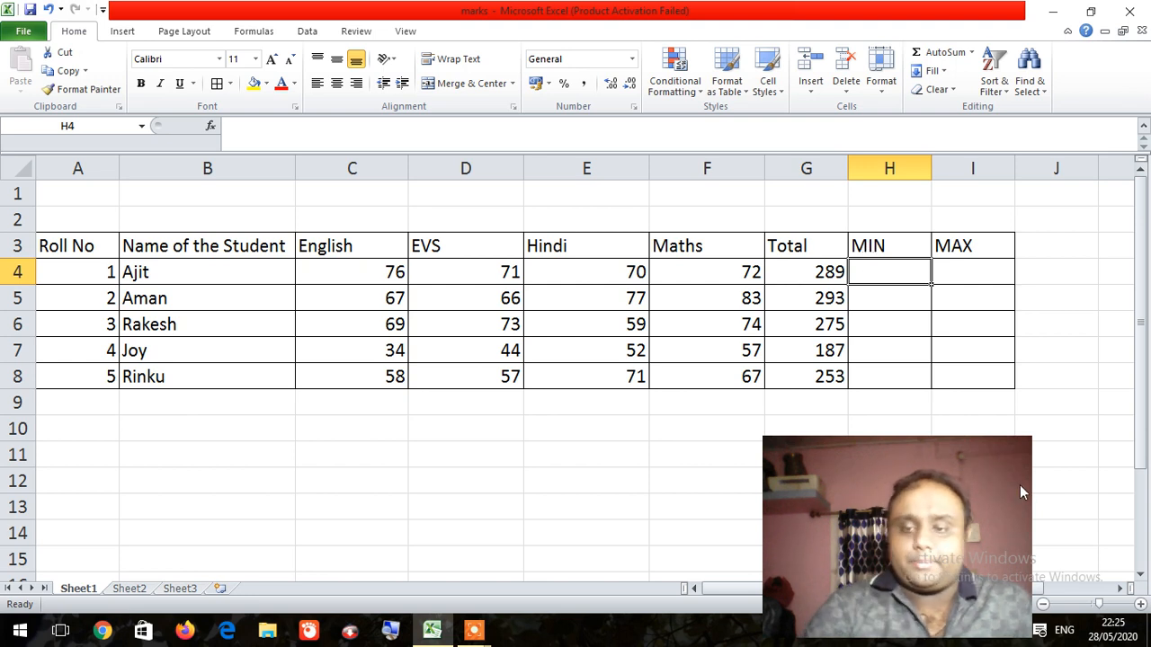
{"action": "type", "text": "="}
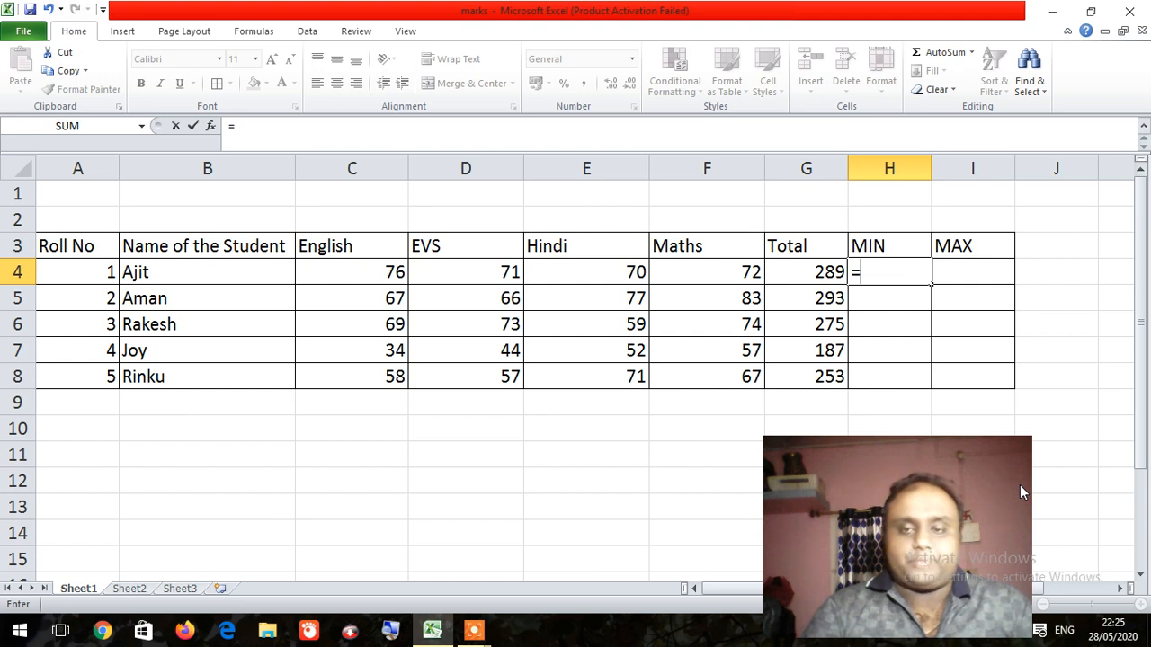
{"action": "type", "text": "MIN"}
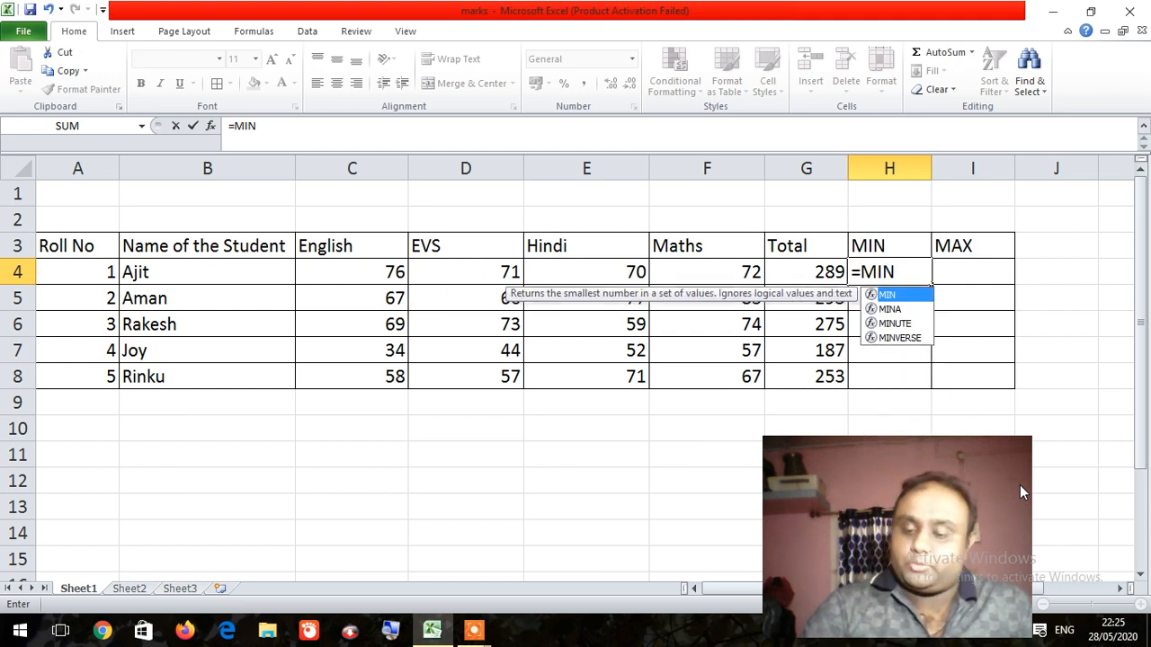
{"action": "type", "text": "("}
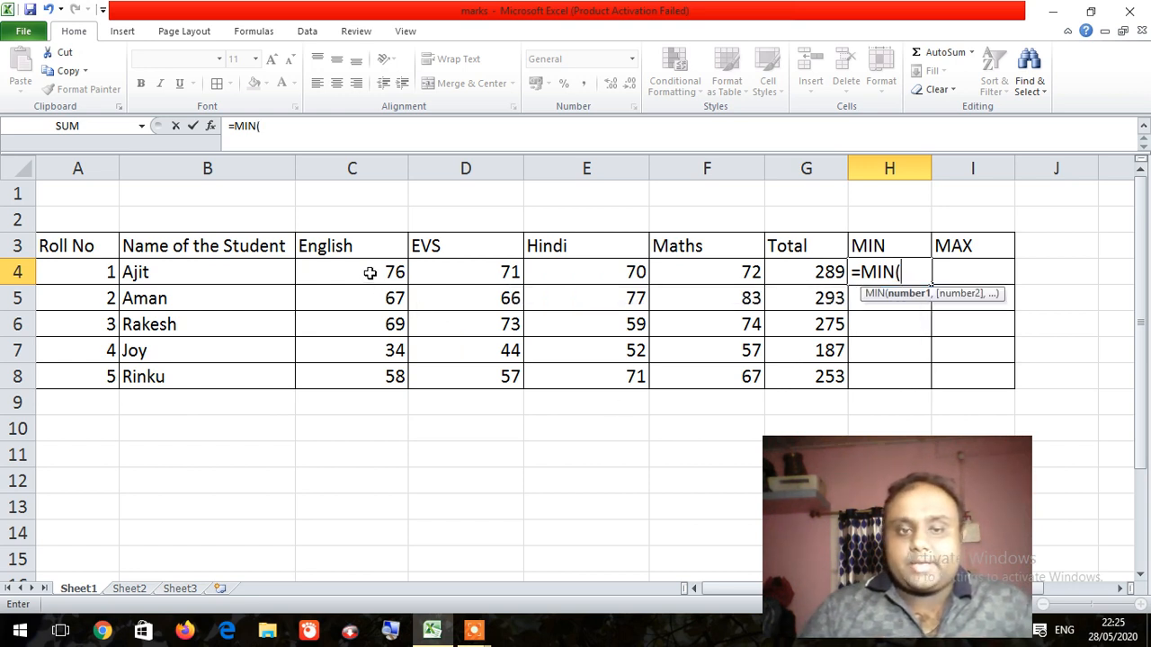
{"action": "left_click_drag", "start_coordinate": [370, 273], "coordinate": [709, 274]}
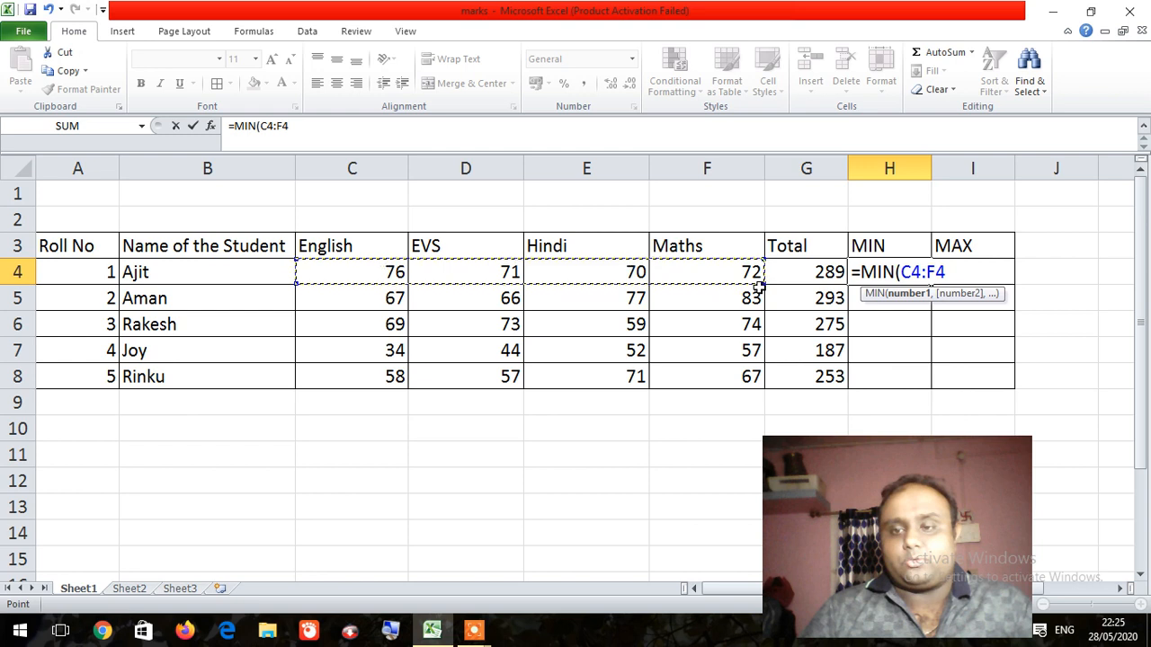
{"action": "key", "text": "Return"}
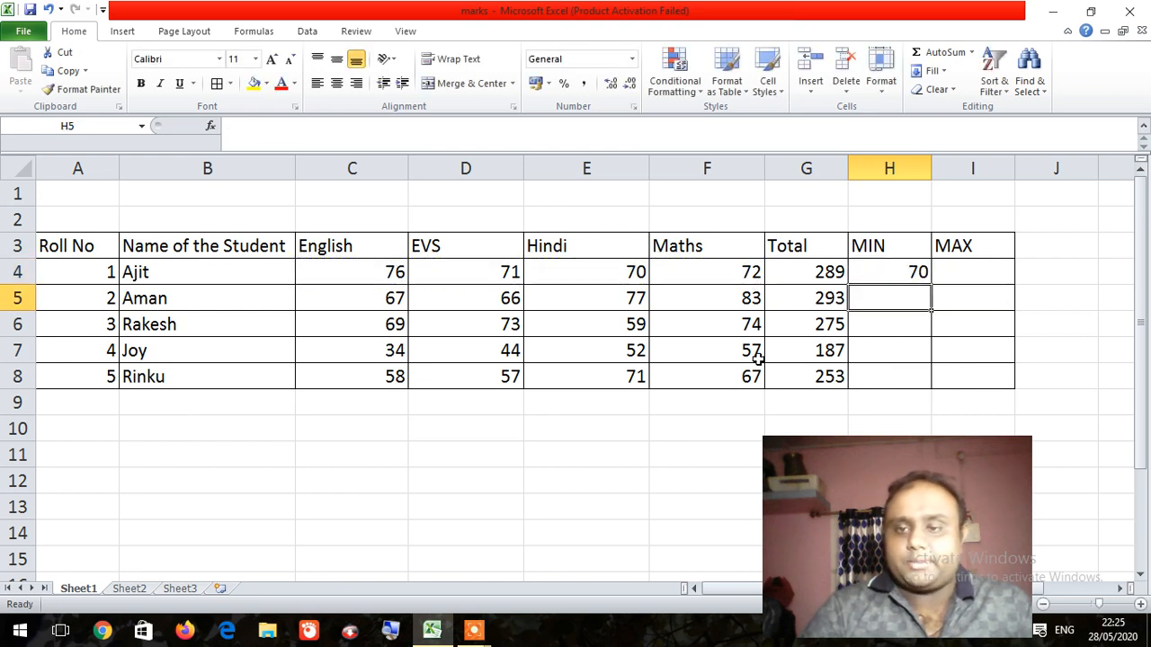
{"action": "key", "text": "Up"}
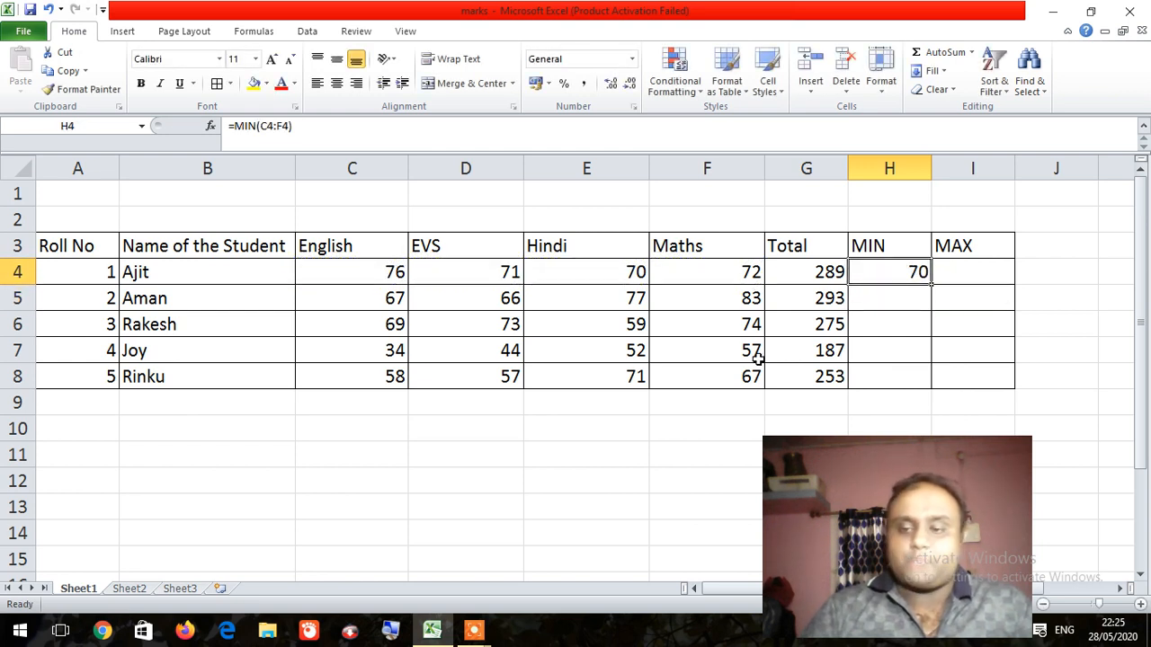
Calculate the second student's lowest mark in cell H5 with a MIN formula over the range C5:F5
{"action": "key", "text": "Down"}
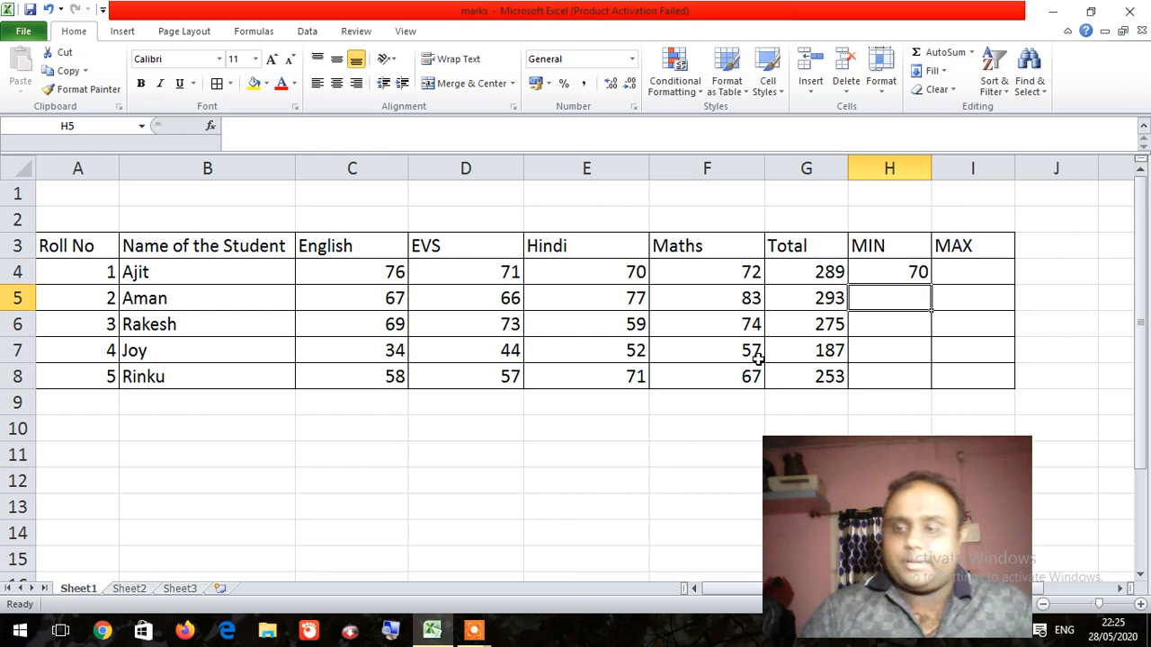
{"action": "type", "text": "="}
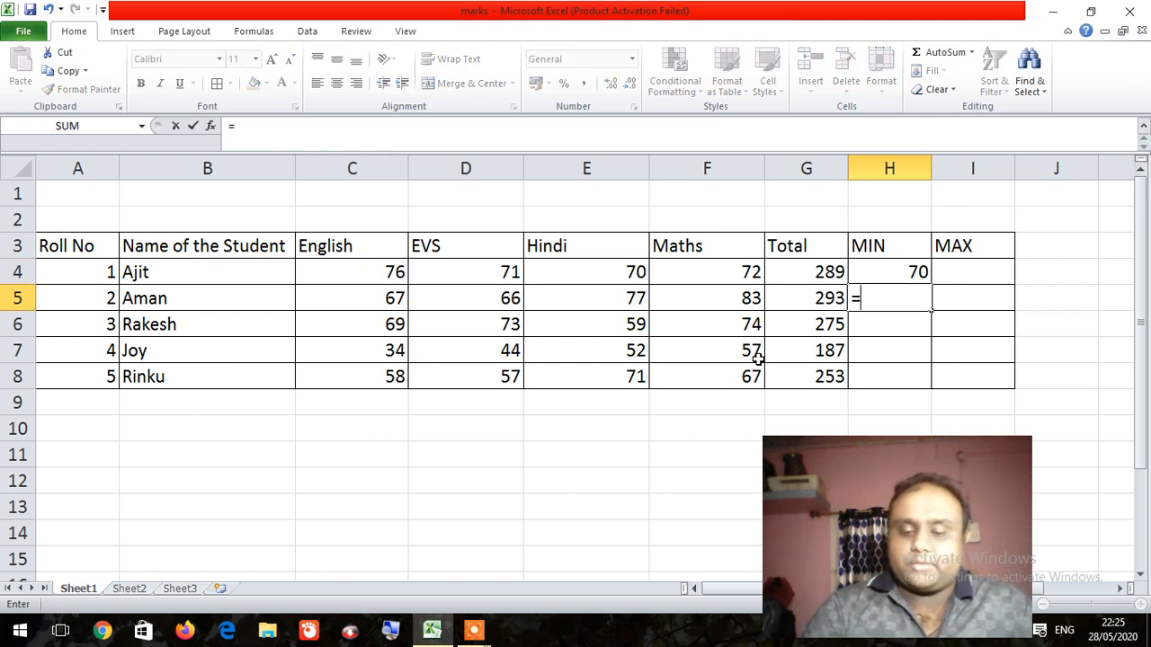
{"action": "type", "text": "MIN"}
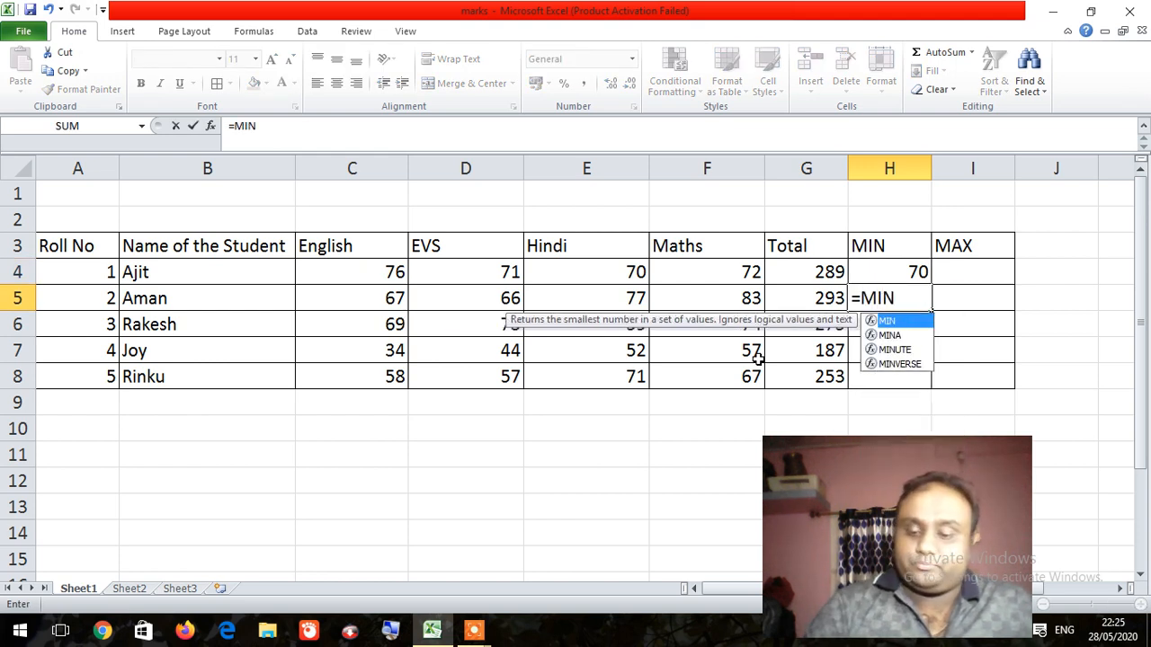
{"action": "type", "text": "("}
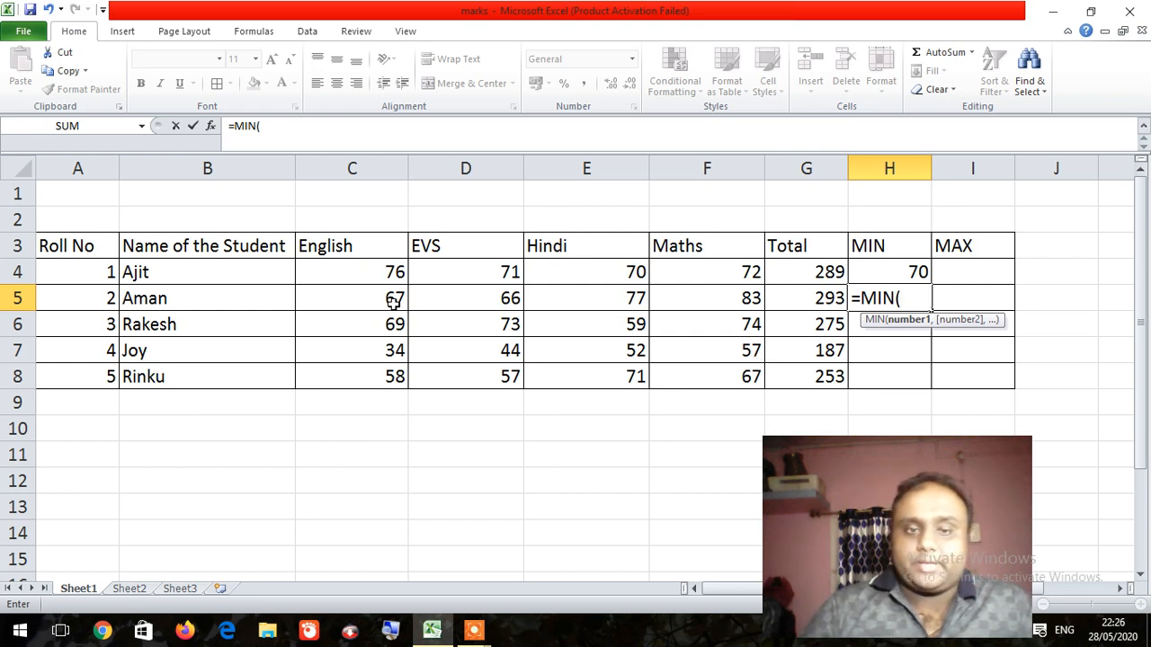
{"action": "left_click_drag", "start_coordinate": [382, 297], "coordinate": [691, 298]}
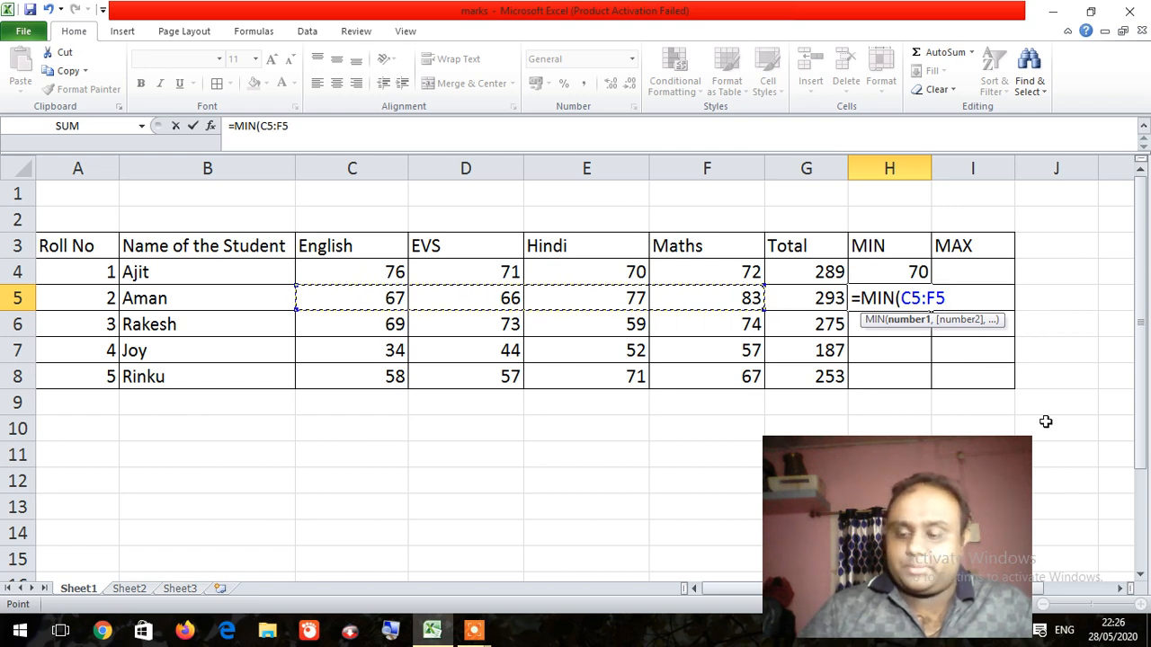
{"action": "key", "text": "Return"}
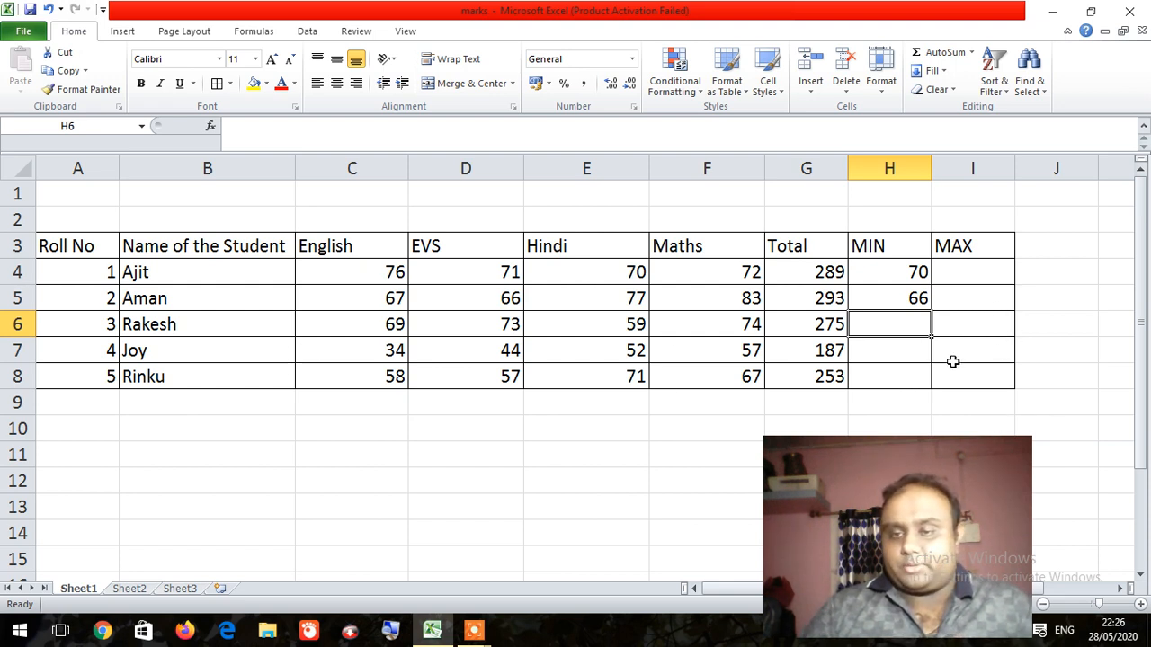
Calculate the third student's lowest mark in cell H6 with a MIN formula over that row's English to Maths marks
{"action": "type", "text": "=MIN"}
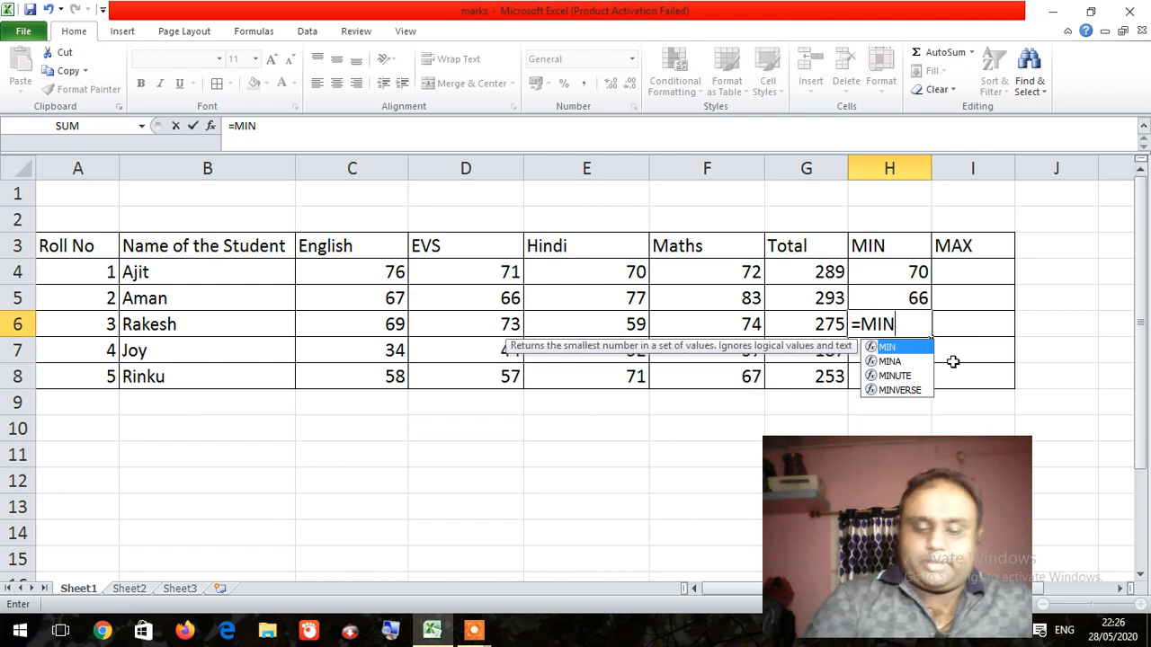
{"action": "type", "text": "("}
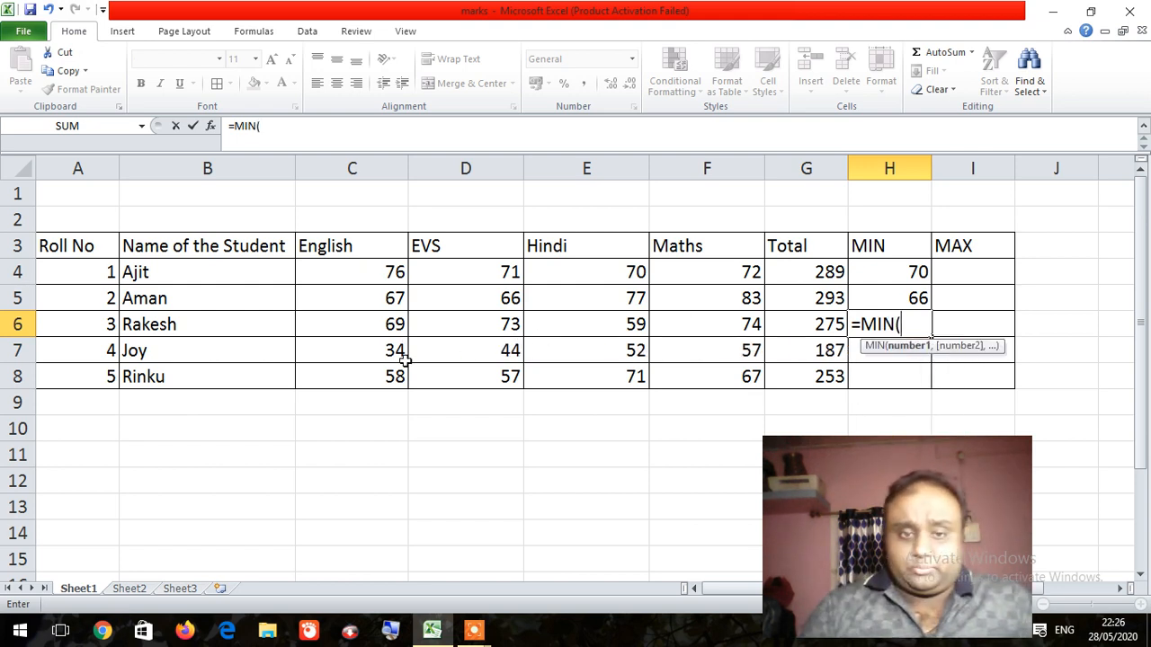
{"action": "left_click_drag", "start_coordinate": [381, 324], "coordinate": [670, 325]}
{"action": "key", "text": "Return"}
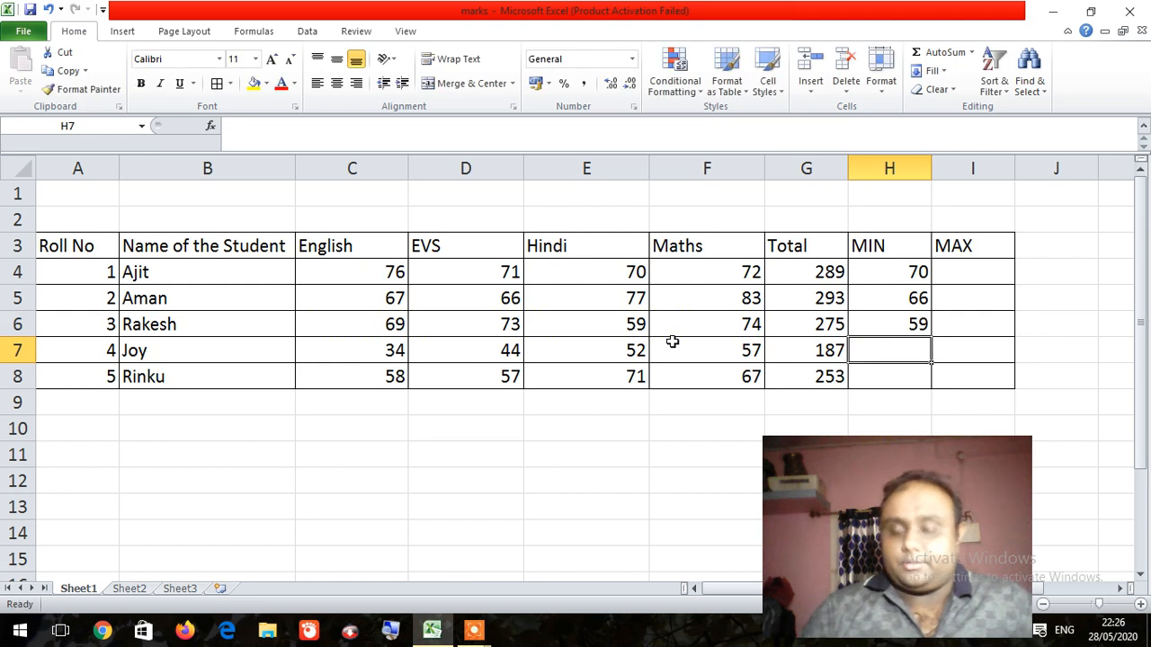
Calculate the fourth student's lowest mark in cell H7 with a MIN formula over that row's English to Maths marks
{"action": "type", "text": "="}
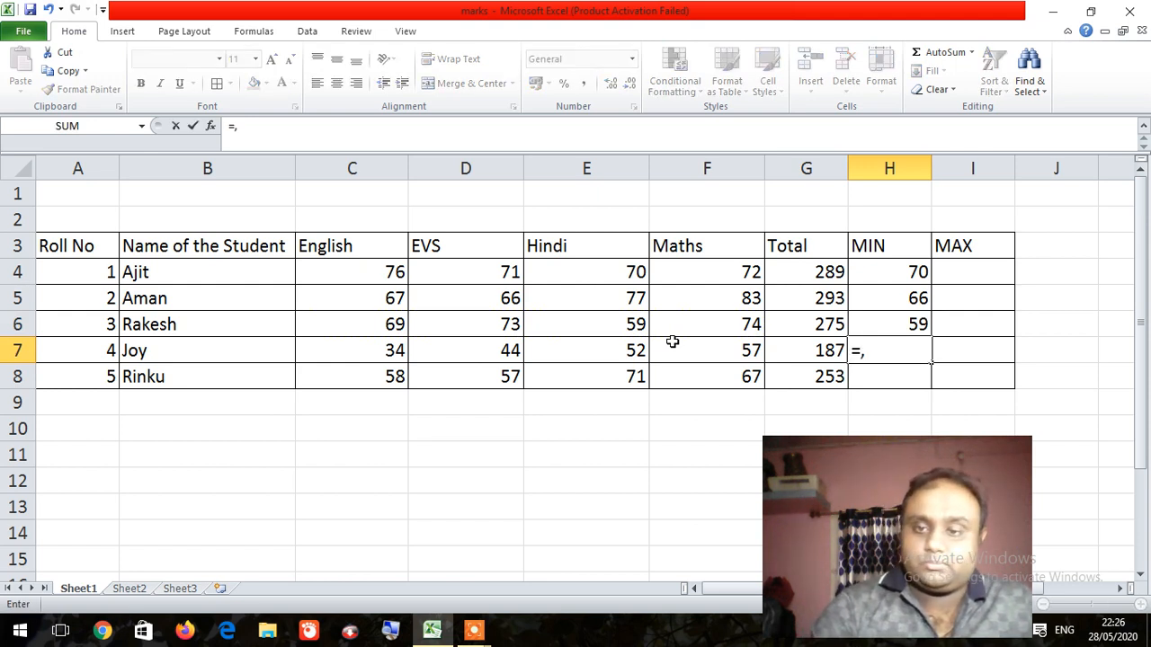
{"action": "type", "text": "M"}
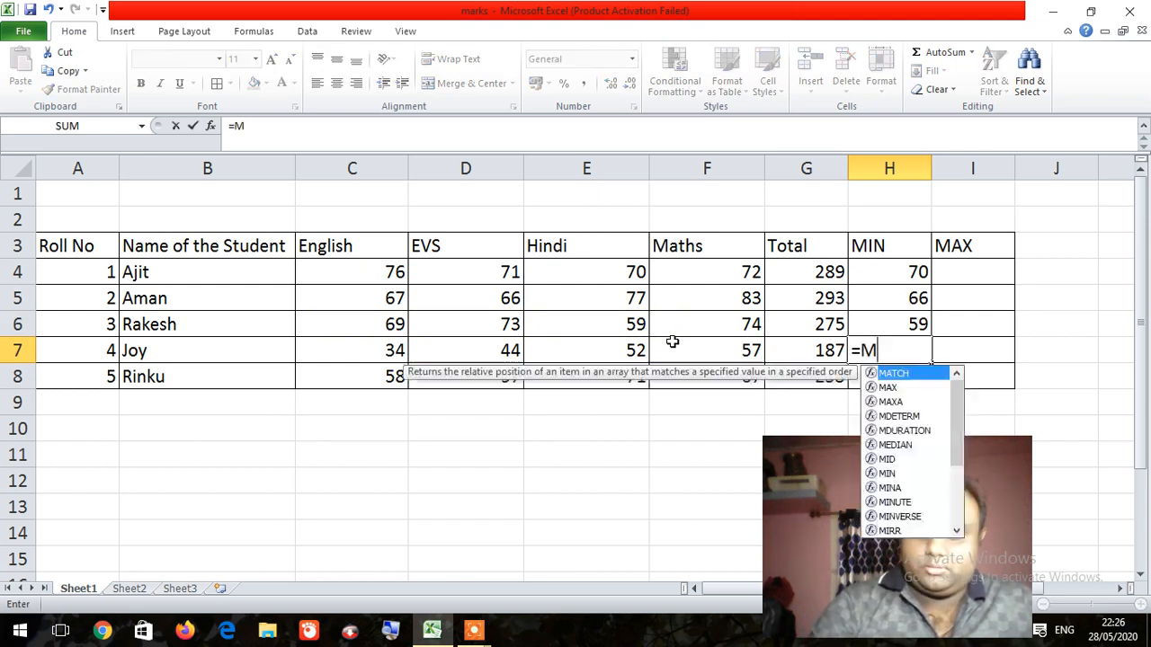
{"action": "type", "text": "IN("}
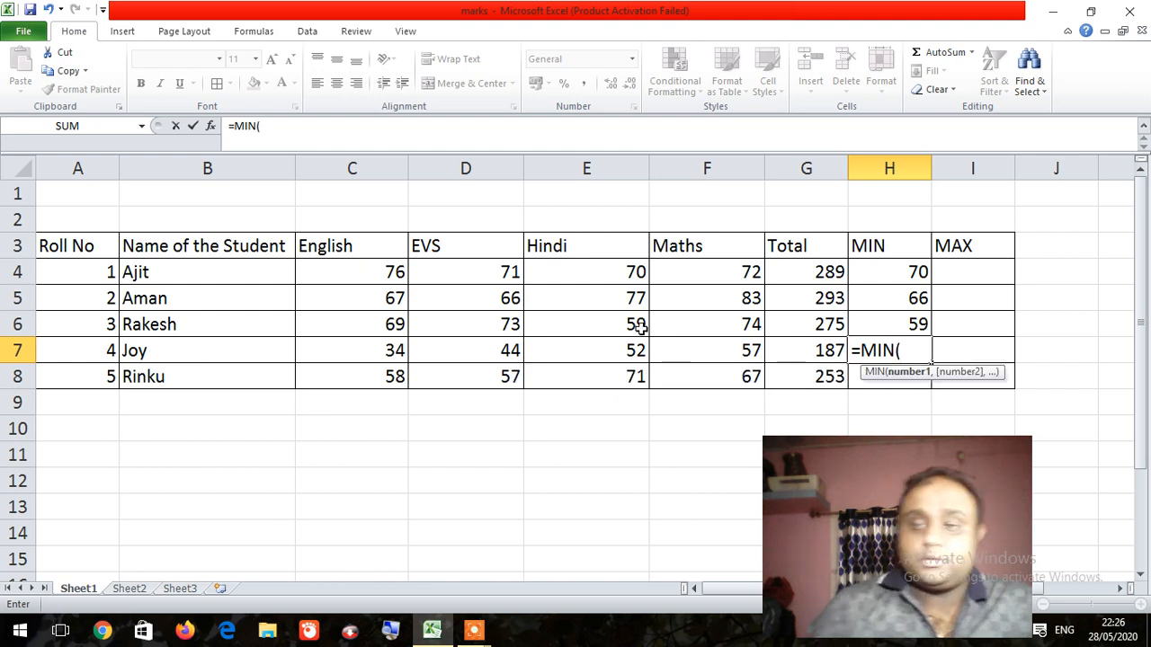
{"action": "left_click", "coordinate": [389, 348]}
{"action": "left_click_drag", "start_coordinate": [389, 349], "coordinate": [683, 349]}
{"action": "key", "text": "Return"}
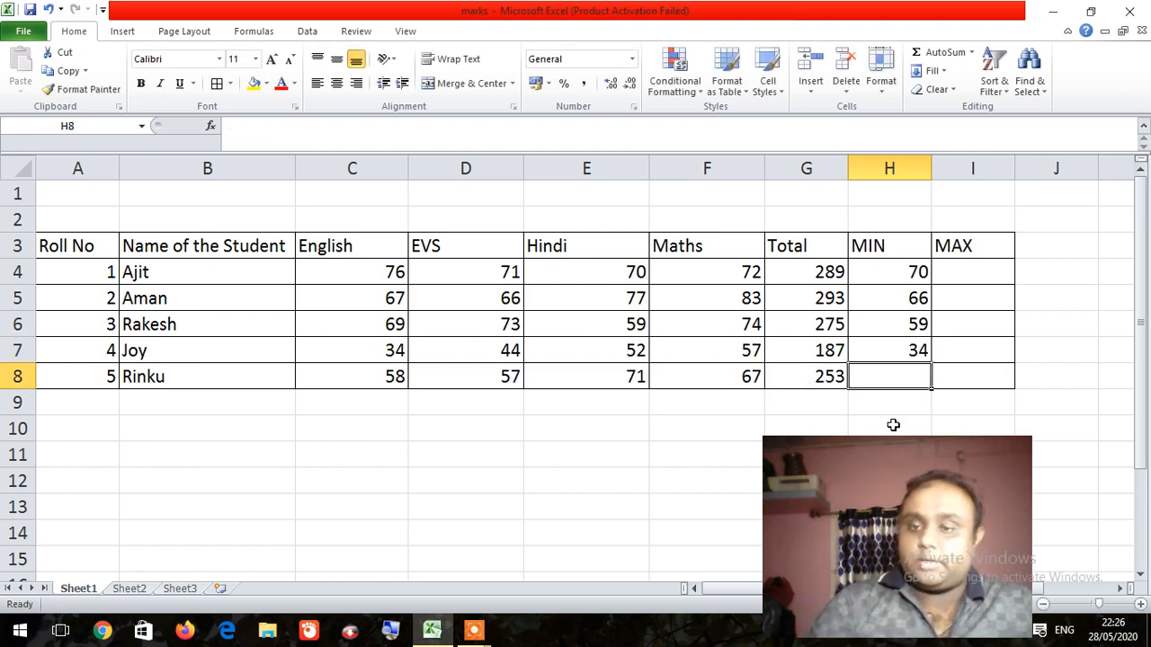
Calculate the fifth student's lowest mark in cell H8 with a MIN formula over the range C8:F8, and check the formula
{"action": "type", "text": "="}
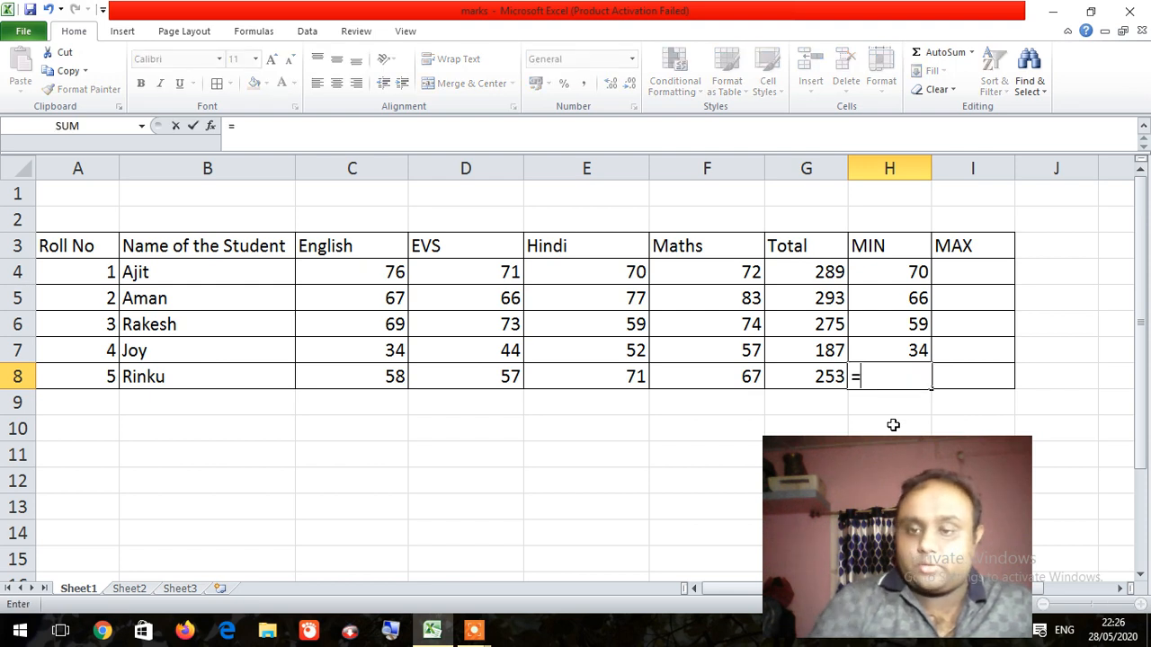
{"action": "type", "text": "MIN"}
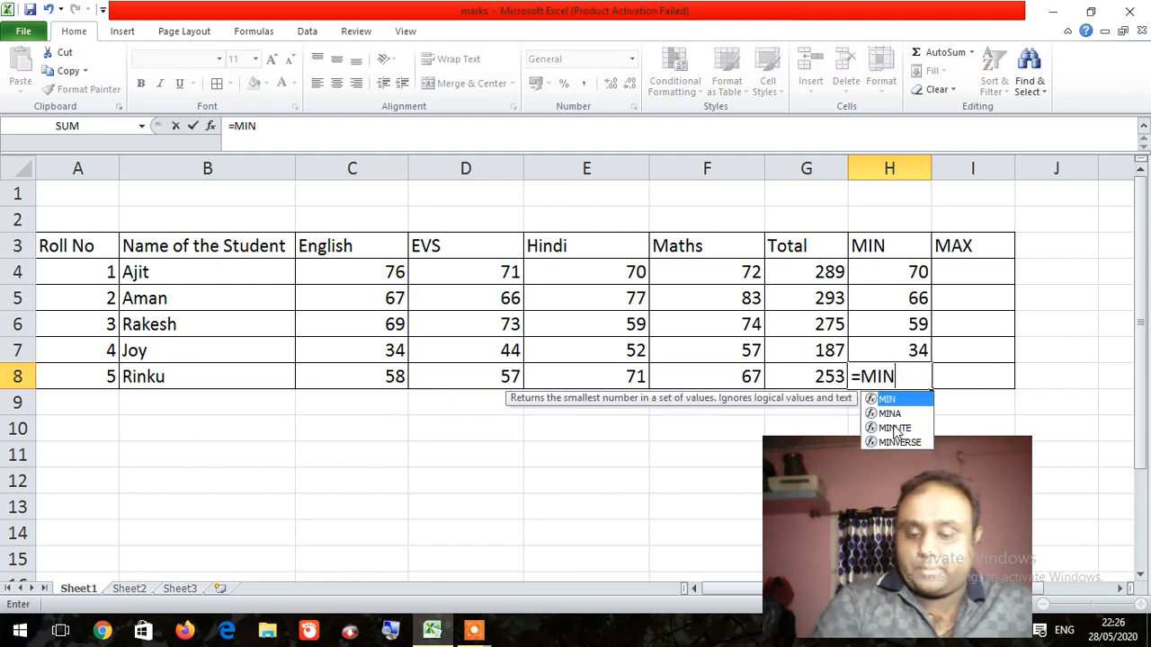
{"action": "type", "text": "("}
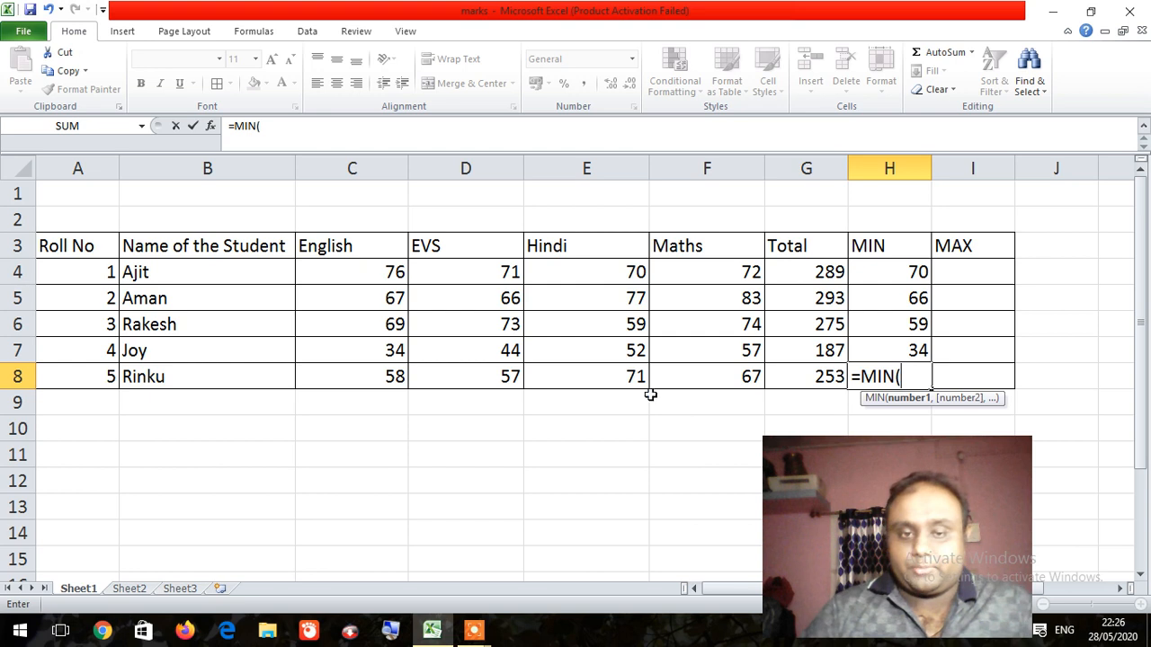
{"action": "left_click_drag", "start_coordinate": [365, 377], "coordinate": [737, 380]}
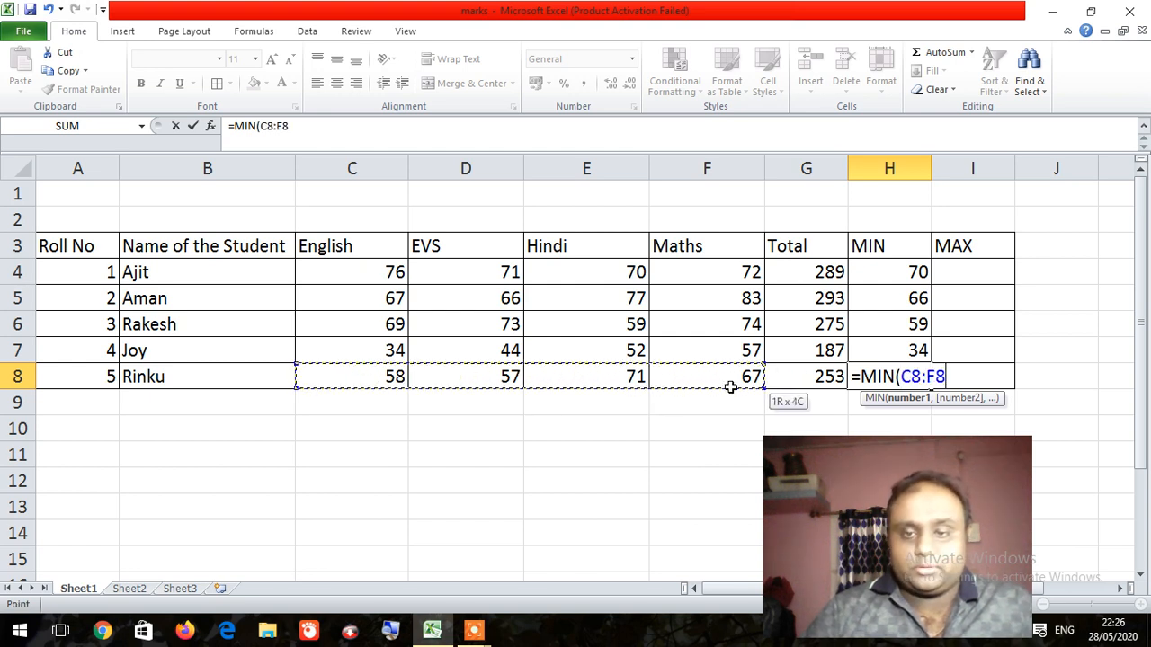
{"action": "key", "text": "Return"}
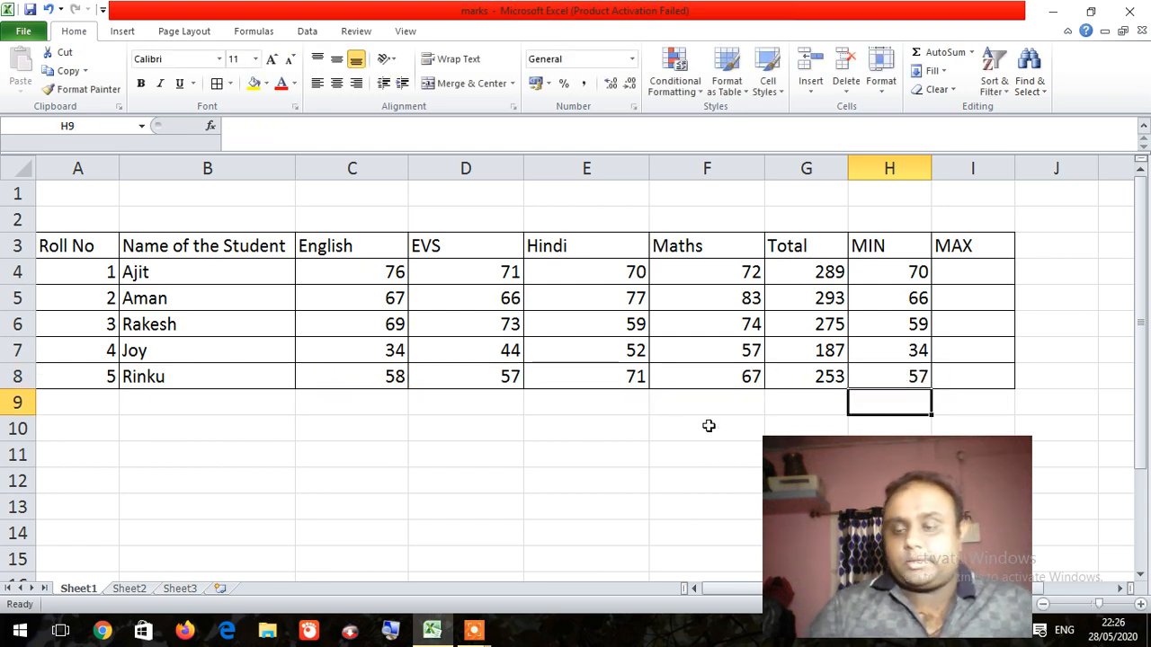
{"action": "left_click", "coordinate": [938, 374]}
{"action": "left_click", "coordinate": [913, 376]}
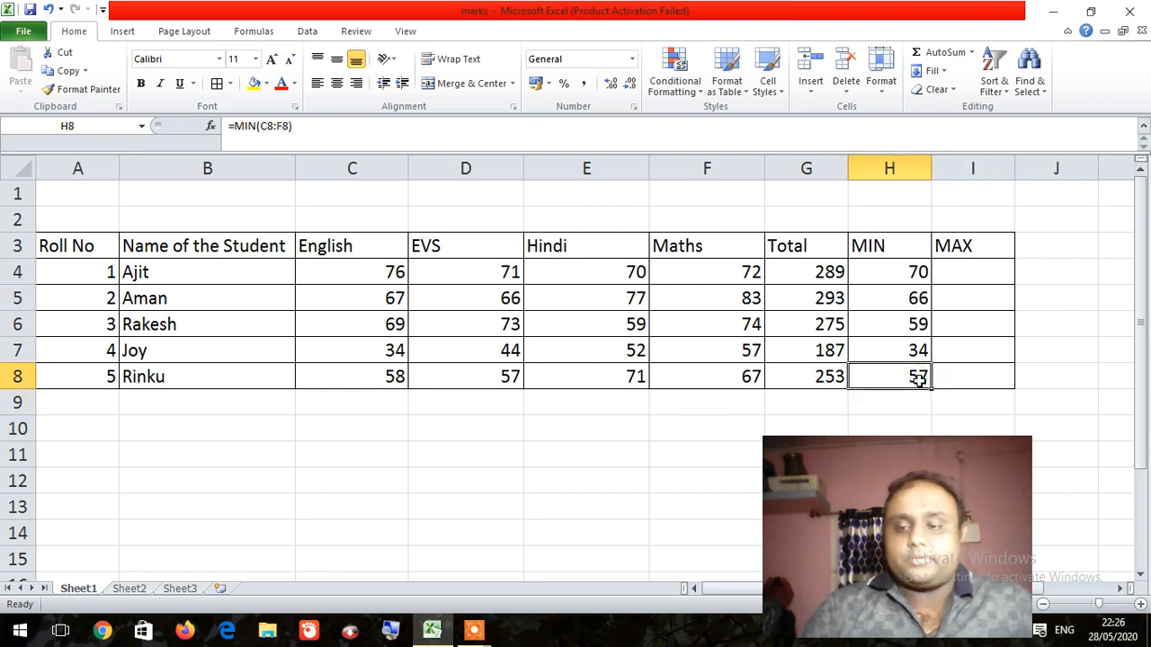
Calculate the first student's highest mark in cell I4 with a MAX formula over the range C4:F4, and check the formula
{"action": "left_click", "coordinate": [983, 273]}
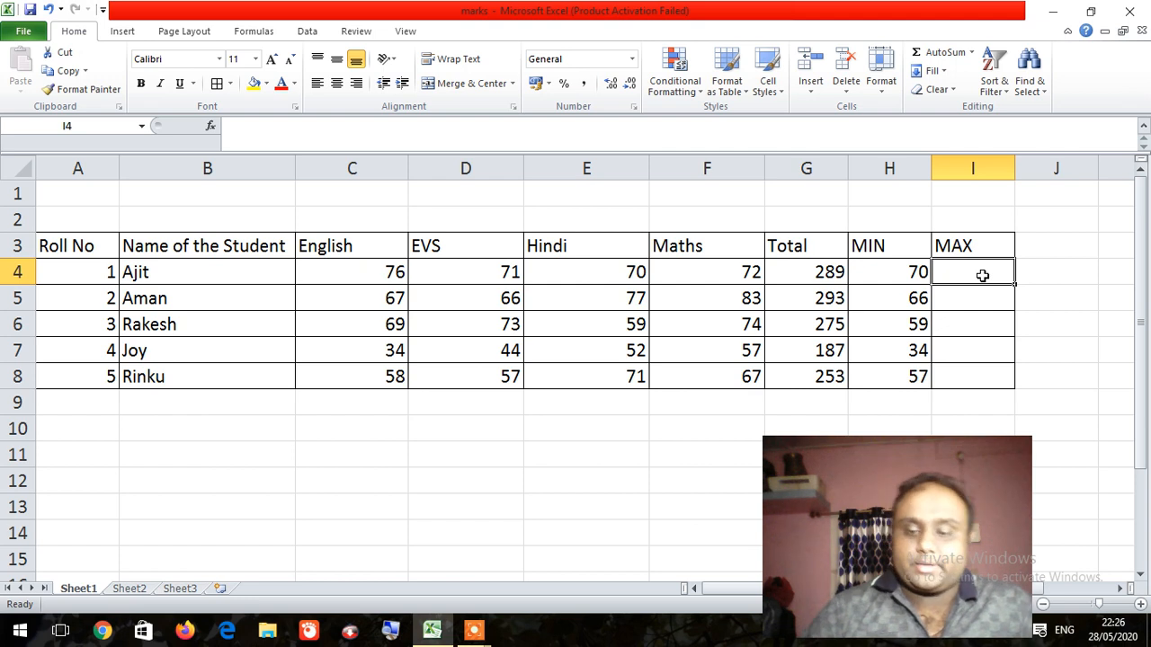
{"action": "type", "text": "="}
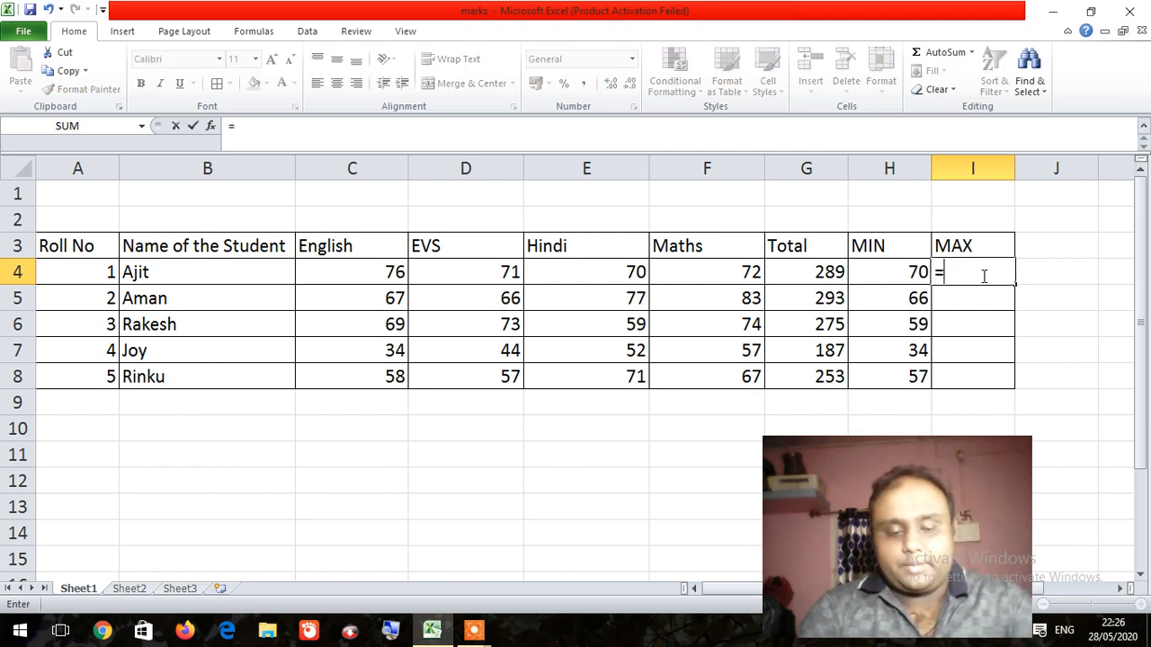
{"action": "type", "text": "MAX("}
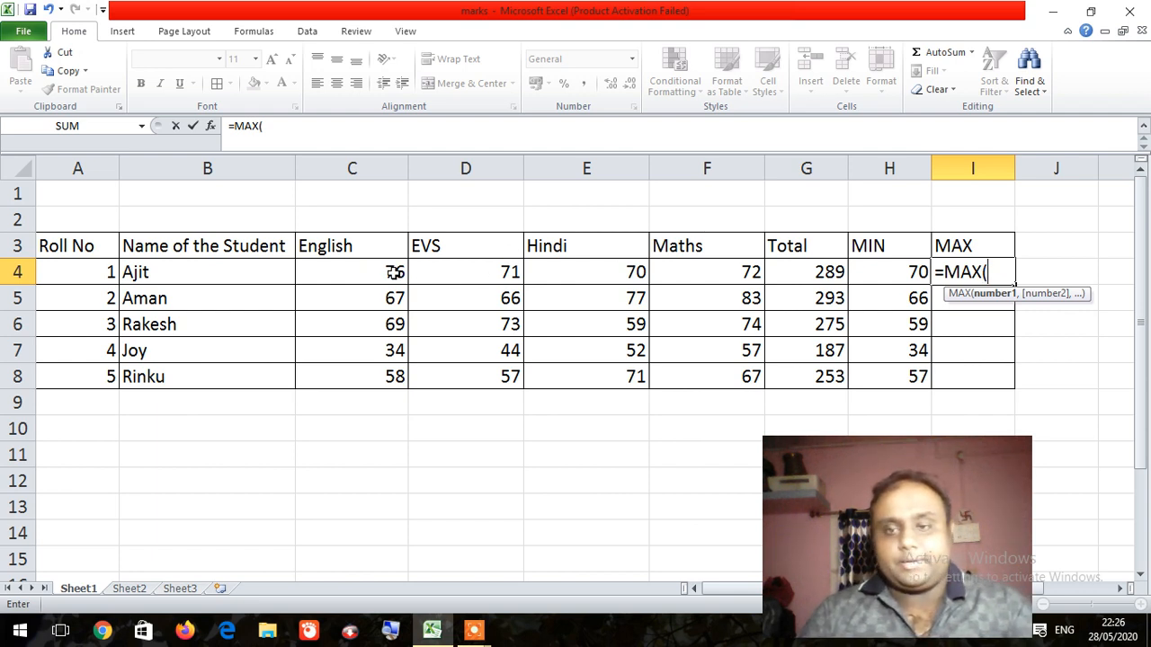
{"action": "left_click_drag", "start_coordinate": [394, 272], "coordinate": [710, 272]}
{"action": "key", "text": "Return"}
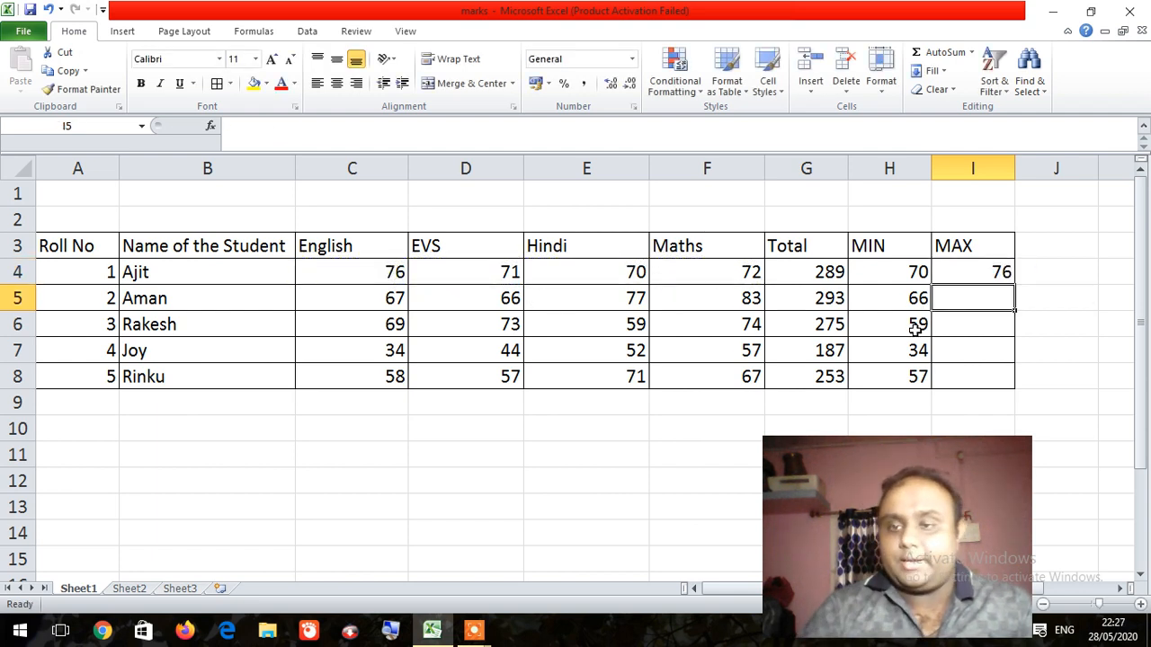
{"action": "left_click", "coordinate": [1008, 271]}
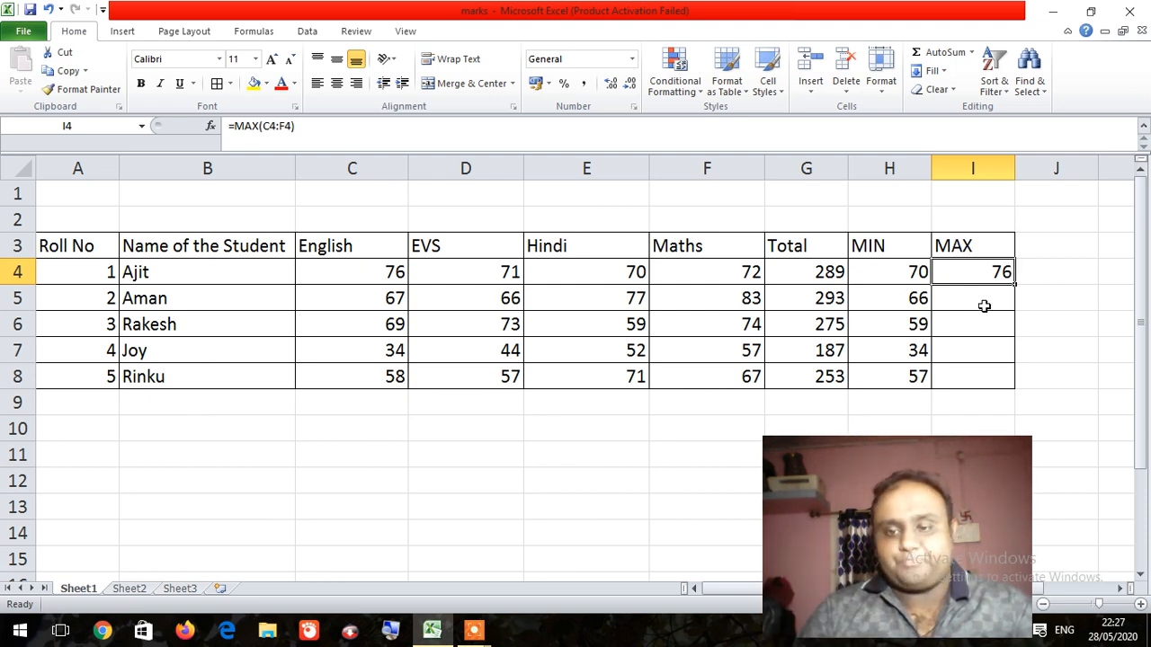
Try entering =MIN without a range in the empty cell D11 below the table, and clear that cell
{"action": "left_click", "coordinate": [442, 458]}
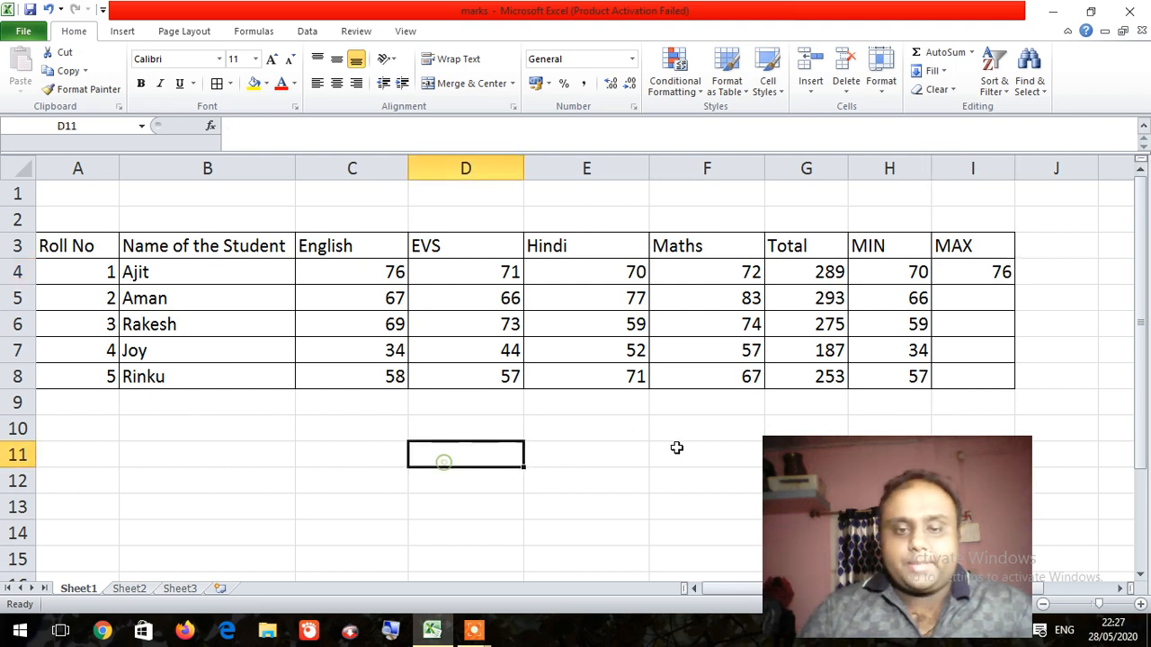
{"action": "type", "text": "="}
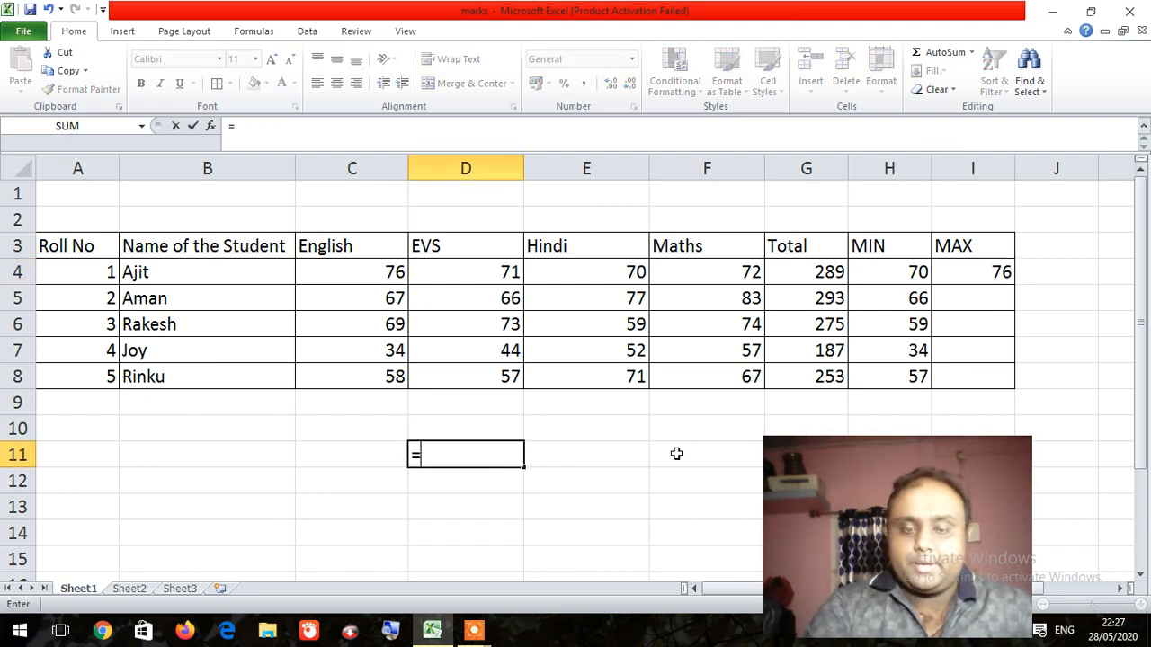
{"action": "type", "text": "MIN"}
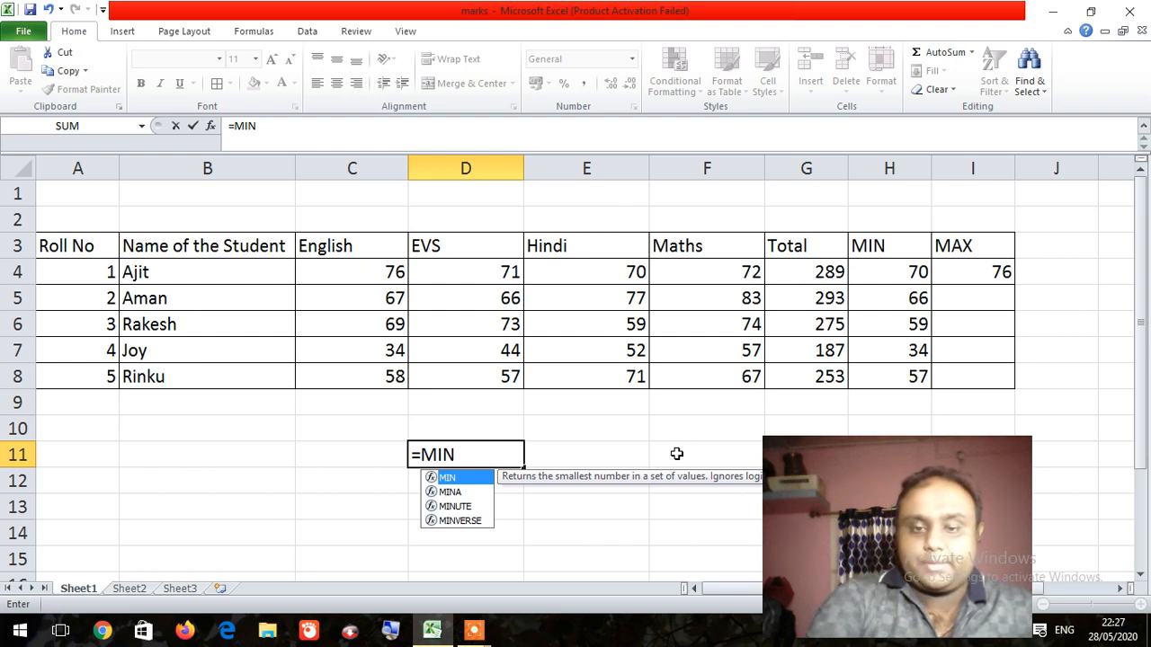
{"action": "type", "text": "("}
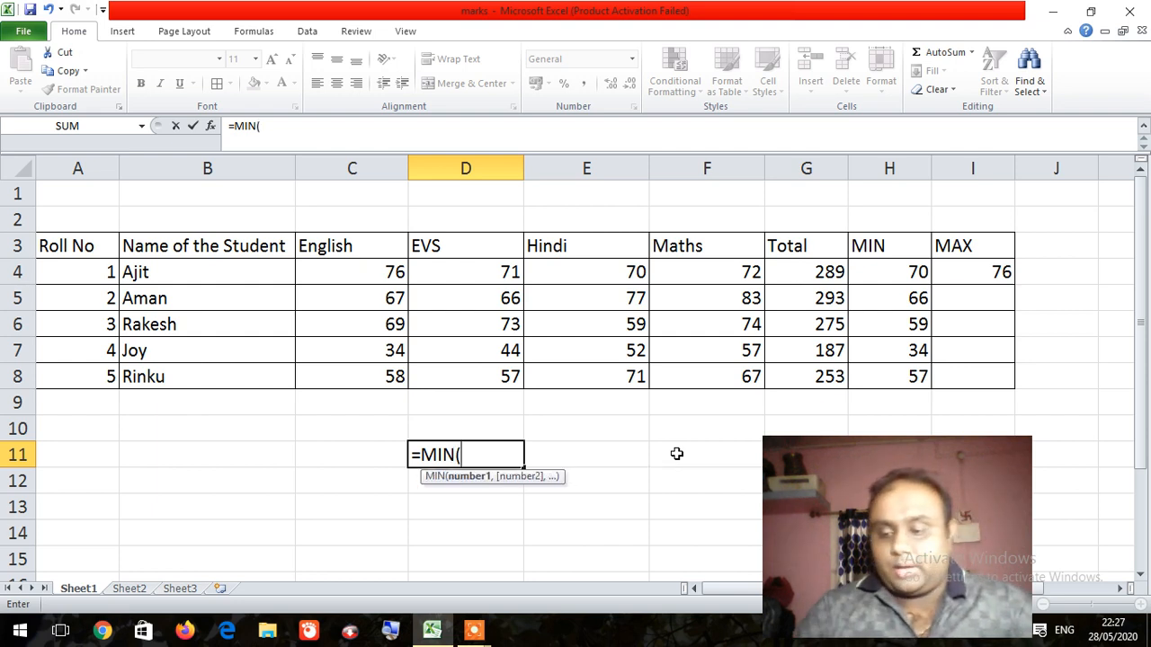
{"action": "key", "text": "BackSpace"}
{"action": "left_click_drag", "start_coordinate": [828, 468], "coordinate": [994, 509]}
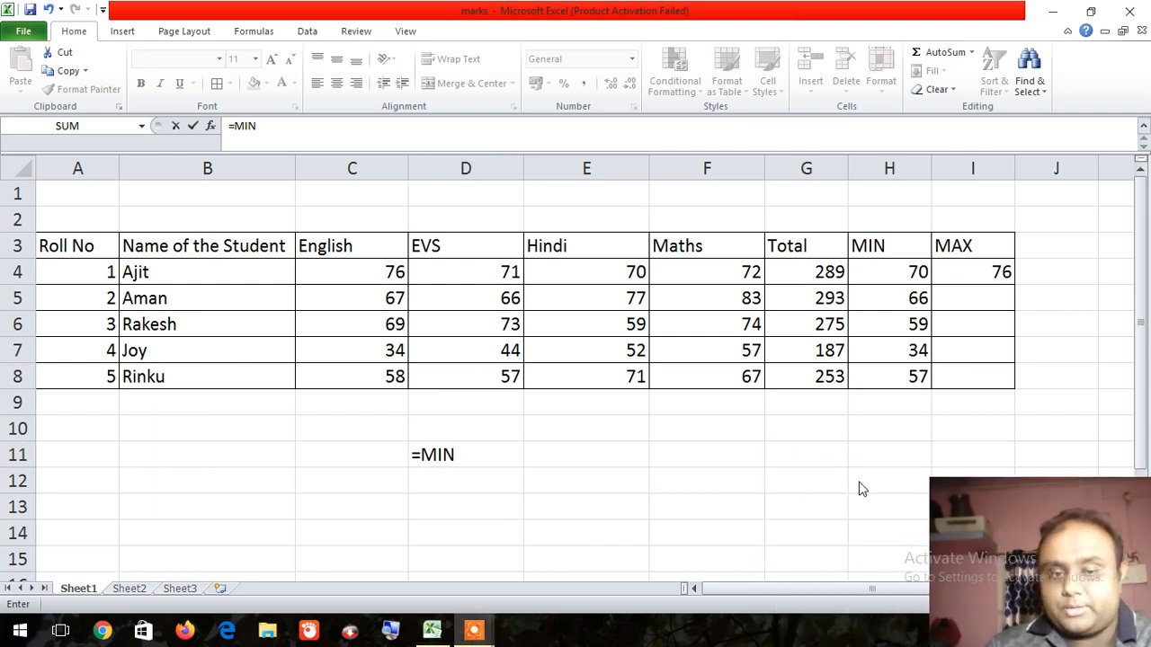
{"action": "left_click", "coordinate": [469, 454]}
{"action": "left_click_drag", "start_coordinate": [469, 455], "coordinate": [301, 439]}
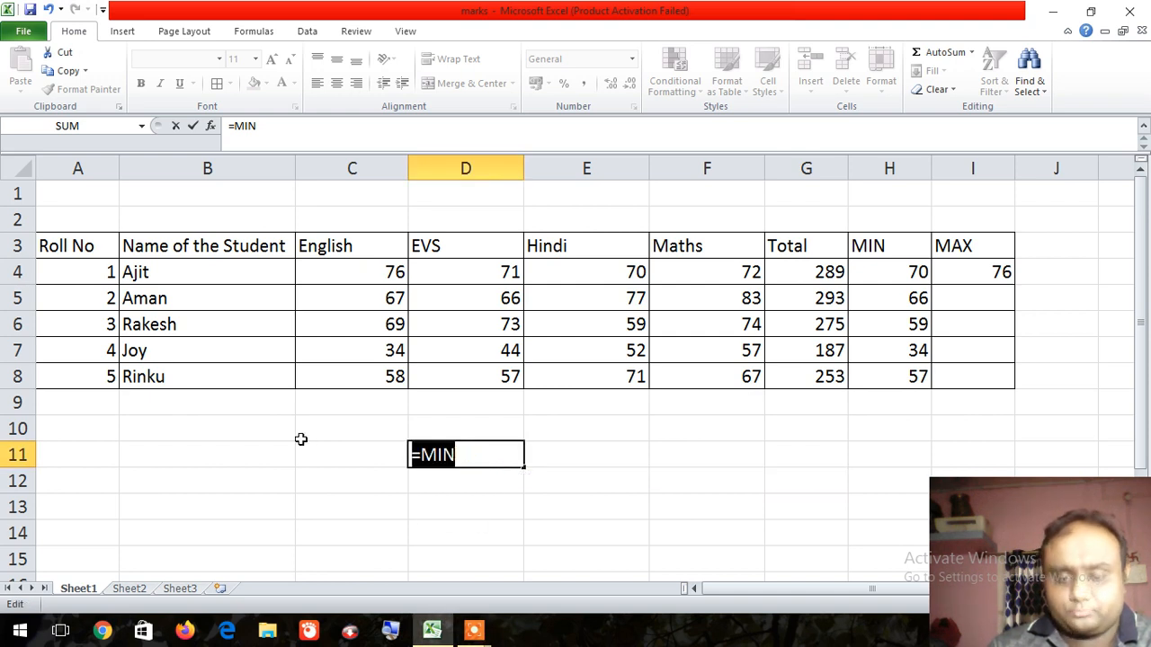
{"action": "key", "text": "BackSpace"}
{"action": "type", "text": "=MIN"}
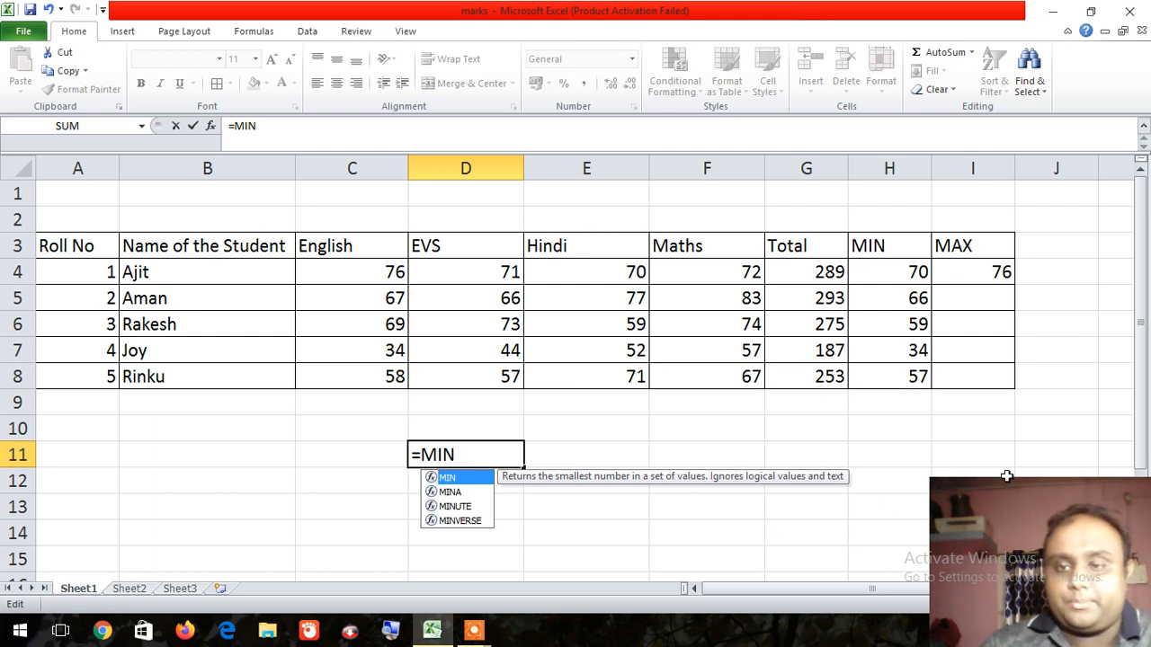
{"action": "left_click", "coordinate": [531, 512]}
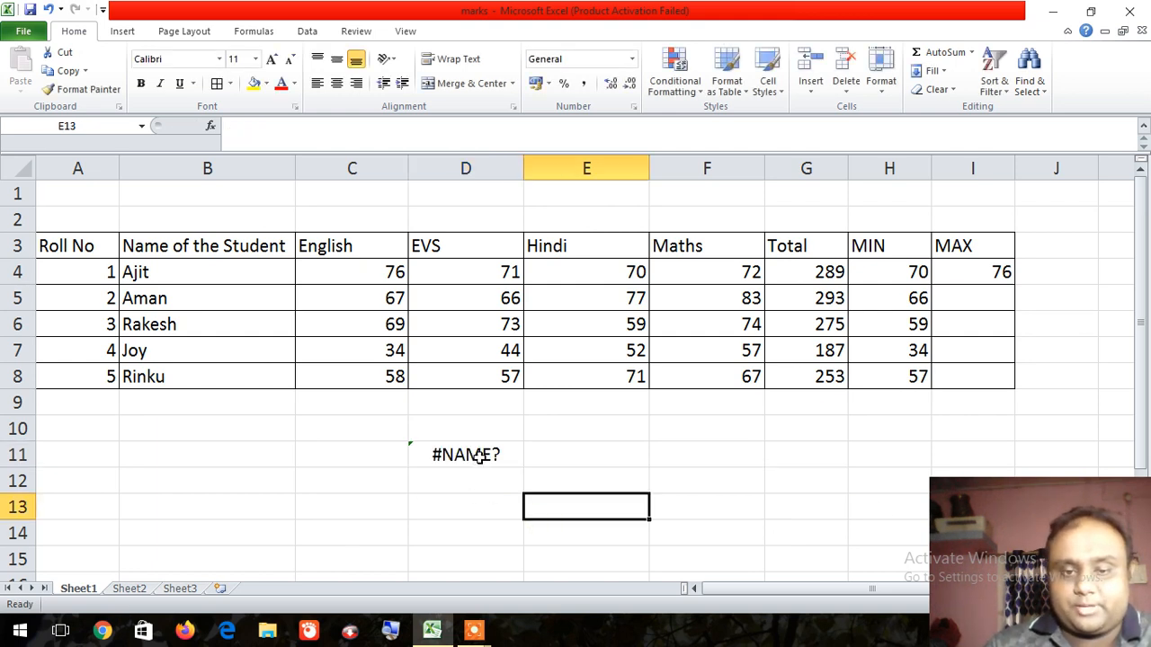
{"action": "left_click", "coordinate": [477, 457]}
{"action": "key", "text": "Delete"}
{"action": "left_click", "coordinate": [604, 447]}
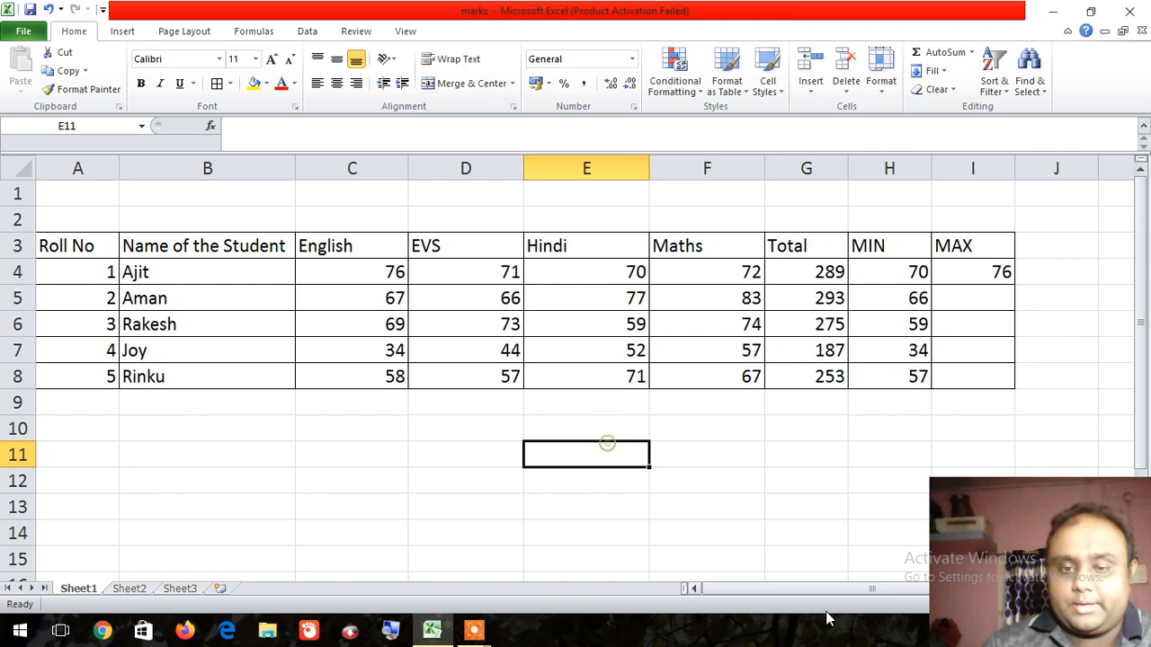
Try a MIN formula over the header range C3:G3 in cell E11, and clear that cell
{"action": "type", "text": "=MIN"}
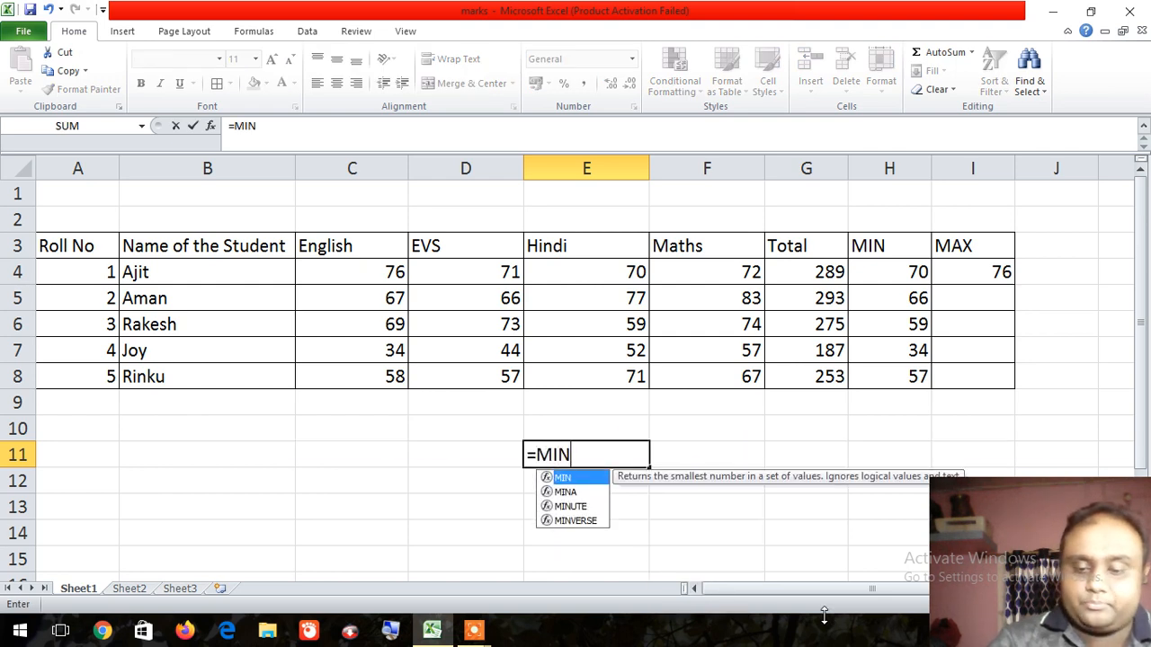
{"action": "type", "text": "("}
{"action": "left_click", "coordinate": [347, 248]}
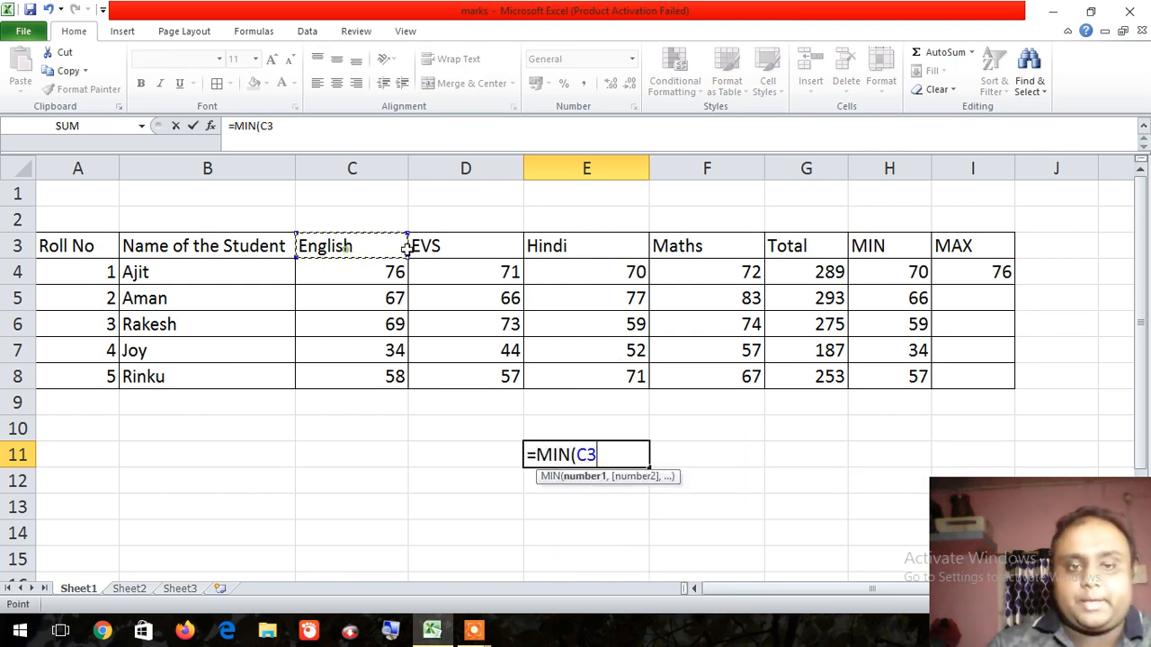
{"action": "left_click_drag", "start_coordinate": [406, 250], "coordinate": [782, 241]}
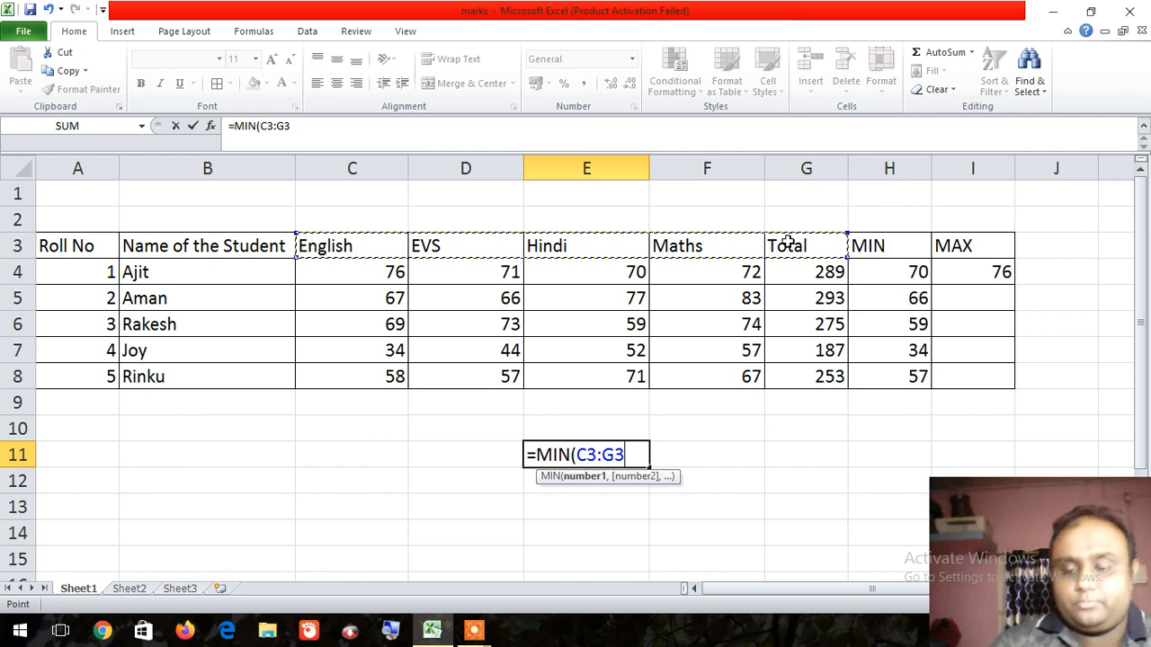
{"action": "key", "text": "Return"}
{"action": "left_click", "coordinate": [593, 450]}
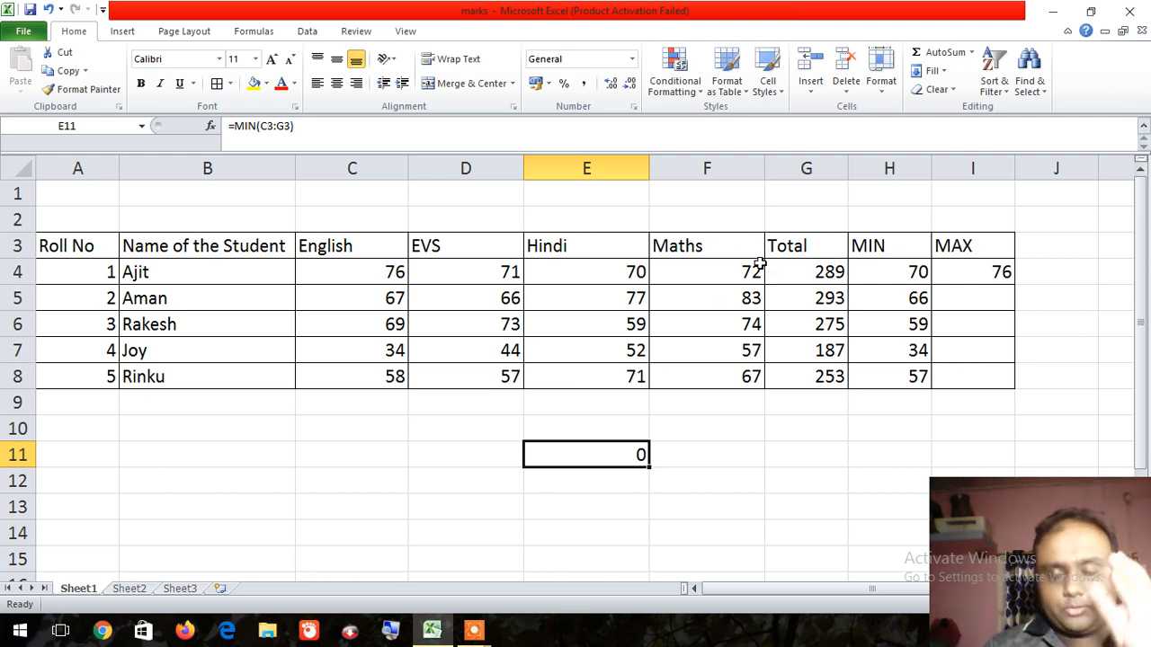
{"action": "key", "text": "BackSpace"}
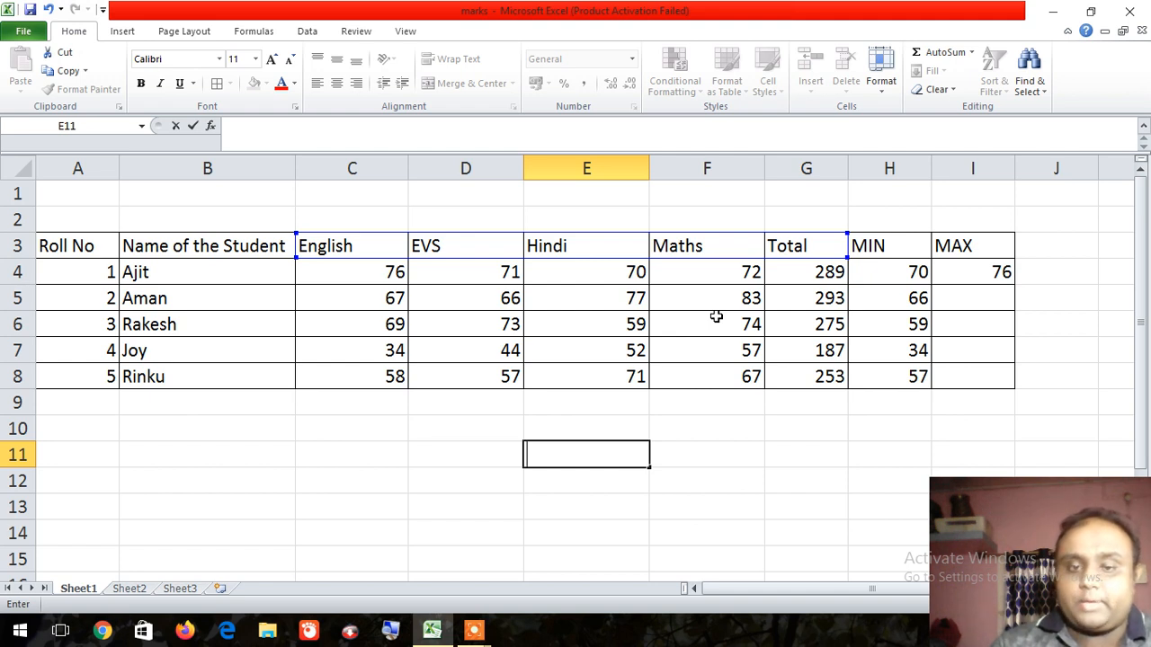
{"action": "left_click", "coordinate": [1001, 321]}
Calculate the second student's highest mark in cell I5 with a MAX formula over the range C5:F5
{"action": "left_click", "coordinate": [975, 298]}
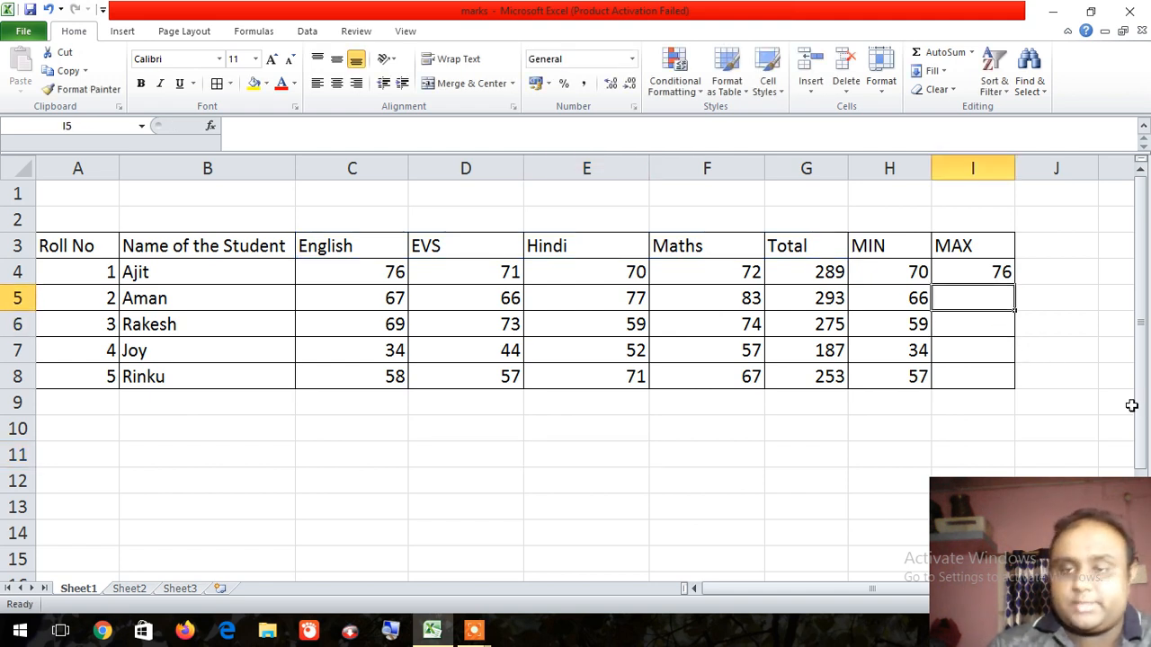
{"action": "type", "text": "=MAX"}
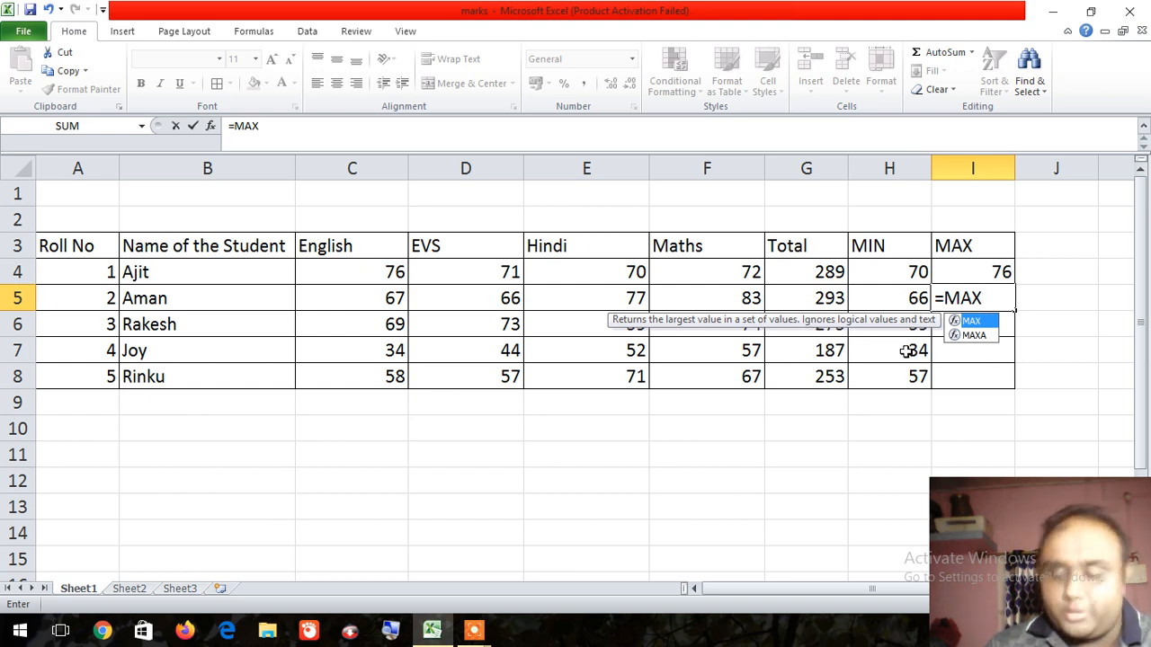
{"action": "type", "text": "("}
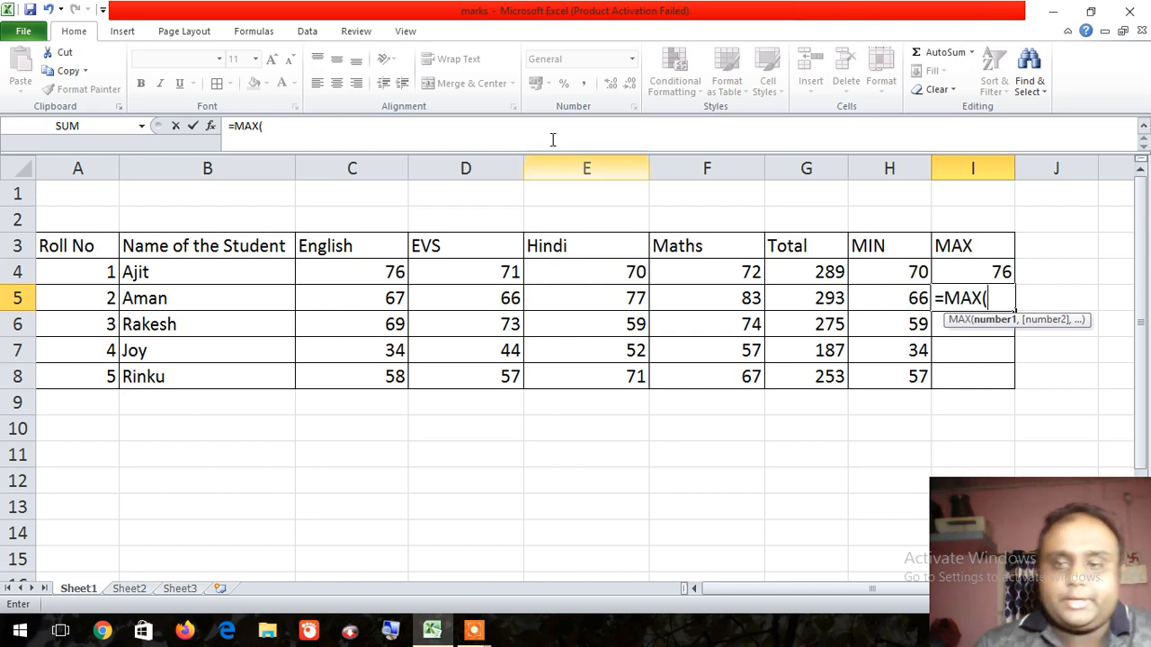
{"action": "left_click_drag", "start_coordinate": [387, 299], "coordinate": [714, 298]}
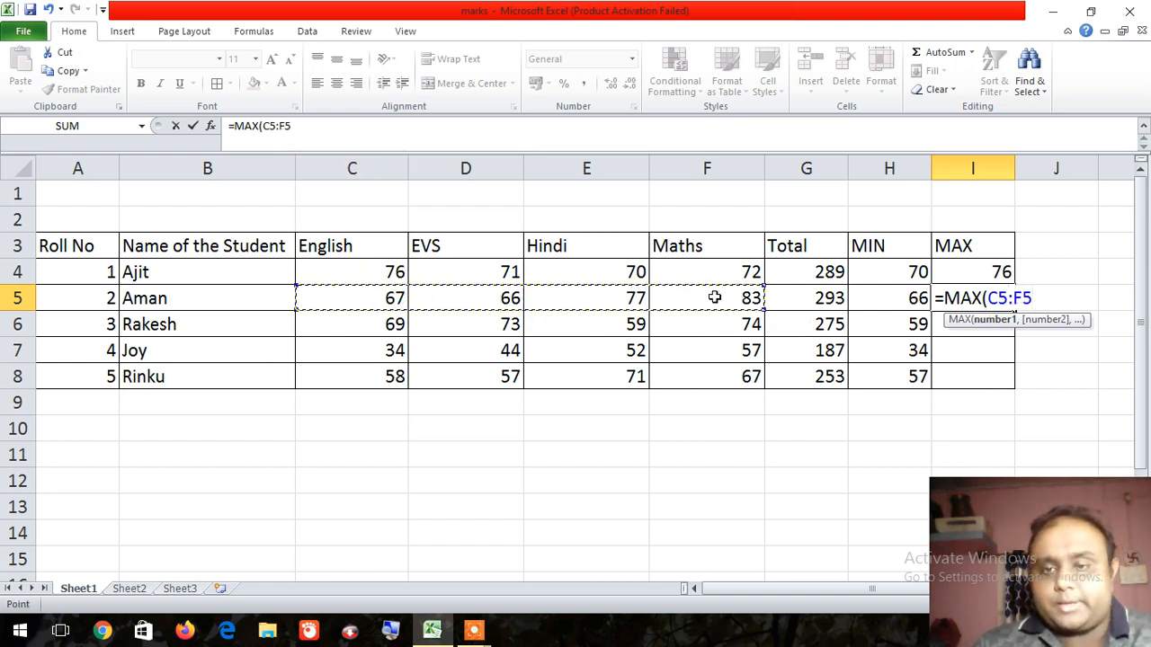
{"action": "key", "text": "Return"}
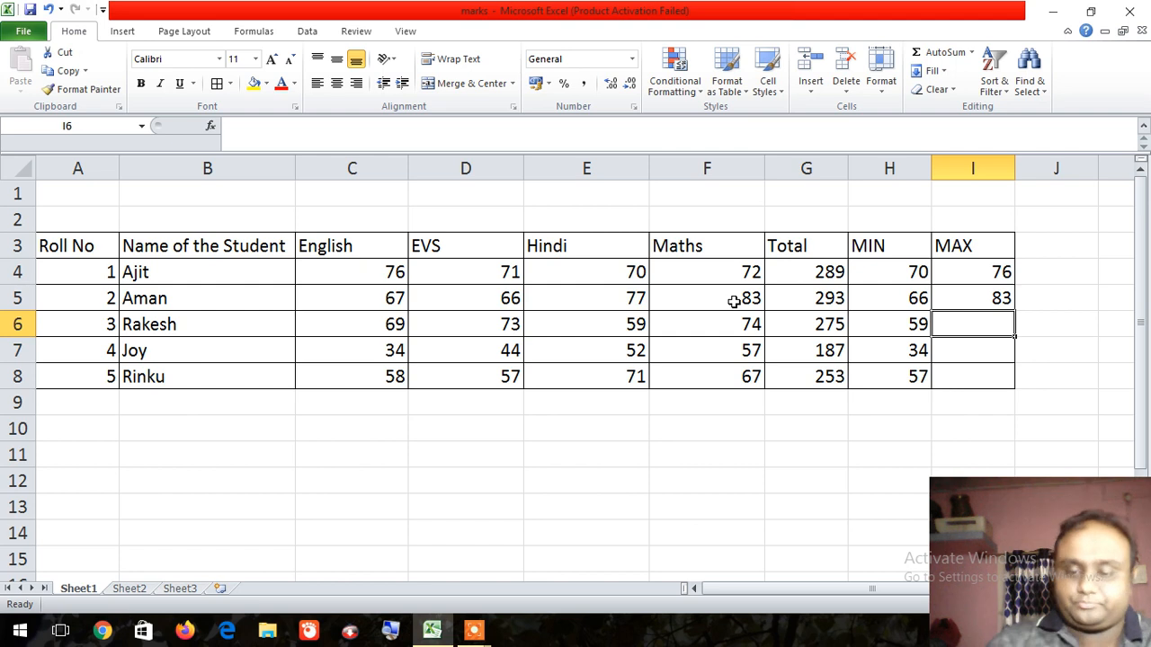
Calculate the third student's highest mark in cell I6 with a MAX formula over the range C6:F6
{"action": "type", "text": "=MAX("}
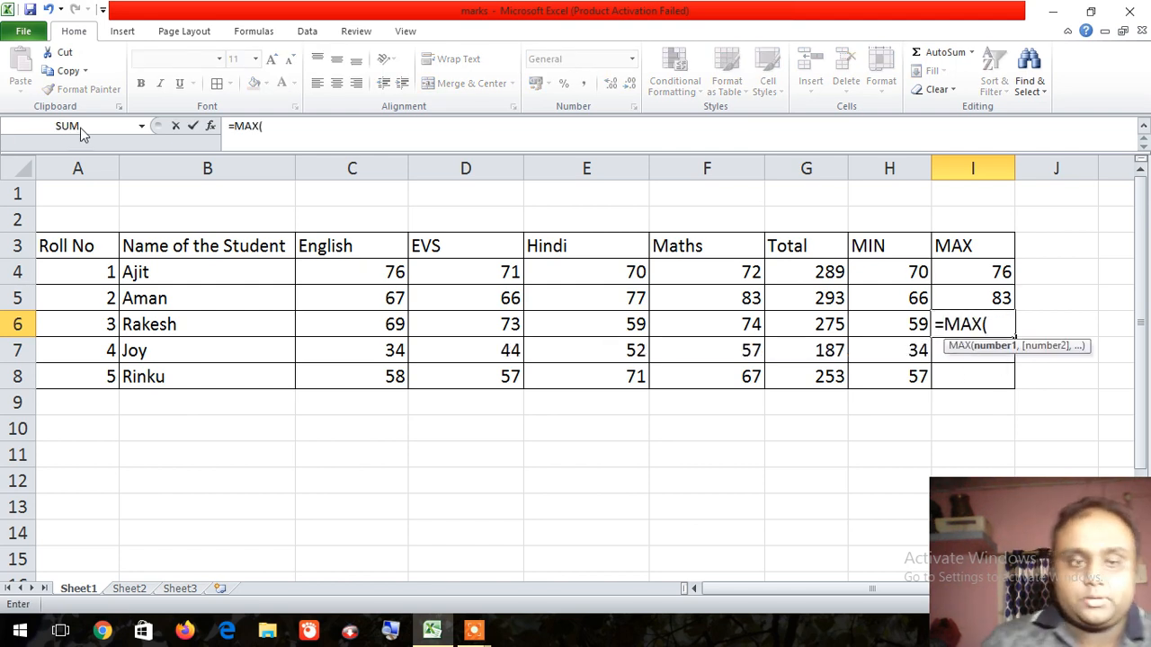
{"action": "left_click_drag", "start_coordinate": [368, 324], "coordinate": [653, 326]}
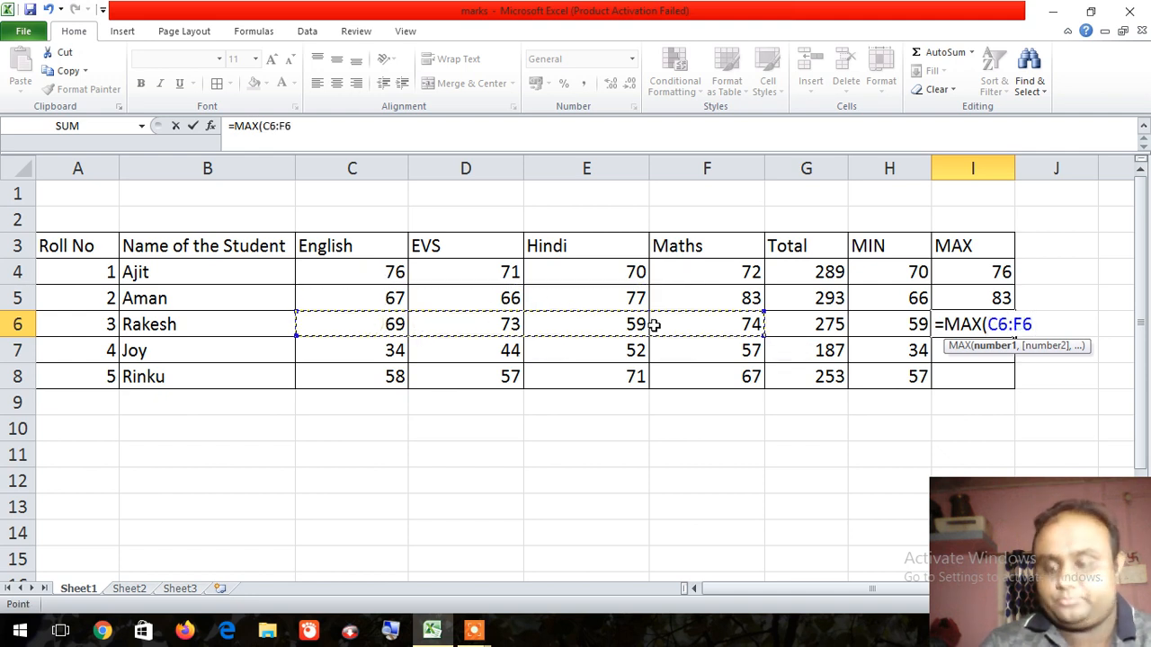
{"action": "key", "text": "Return"}
Calculate the fourth student's highest mark in cell I7 with a MAX formula over the range C7:F7
{"action": "type", "text": "="}
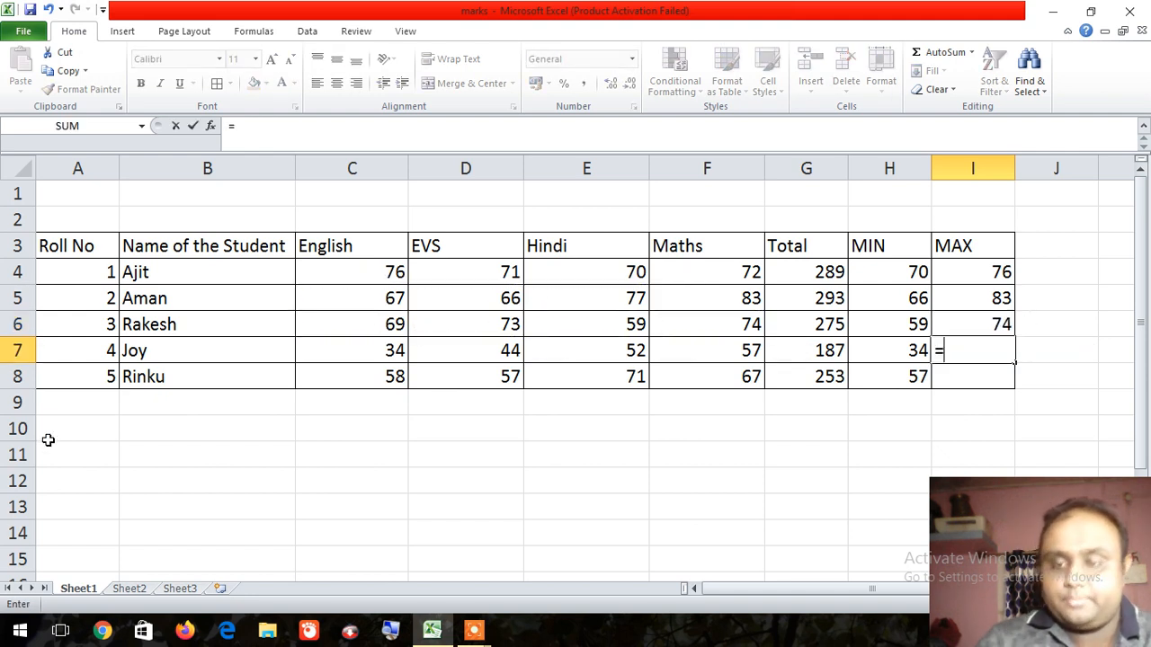
{"action": "type", "text": "MAX"}
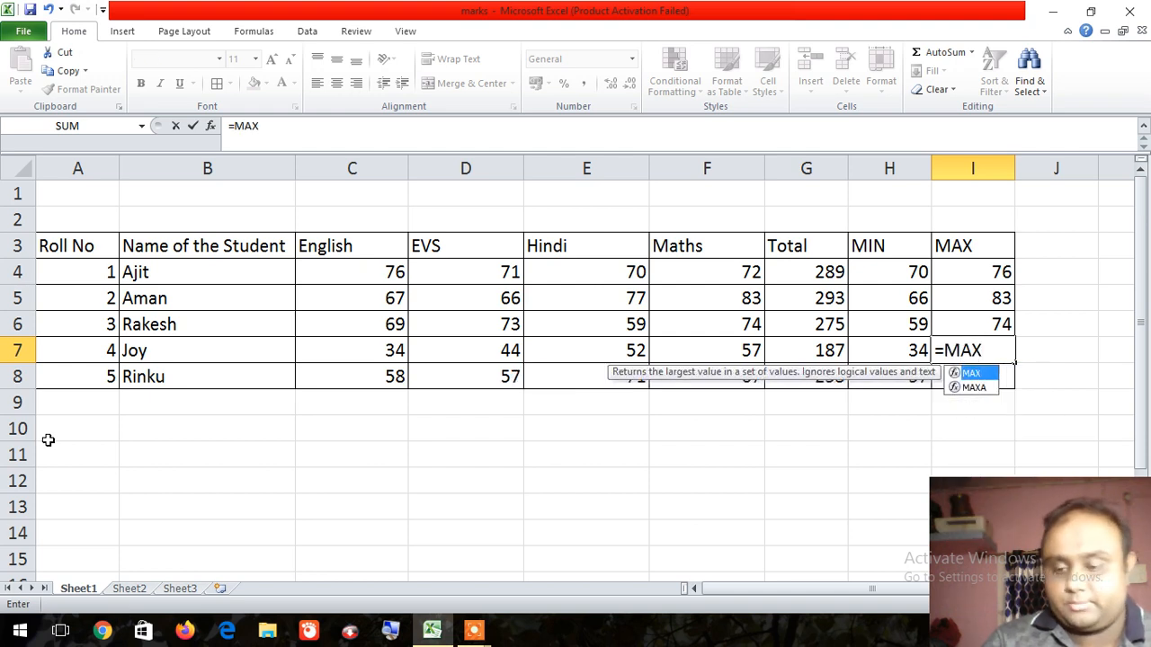
{"action": "type", "text": "("}
{"action": "left_click_drag", "start_coordinate": [363, 346], "coordinate": [702, 349]}
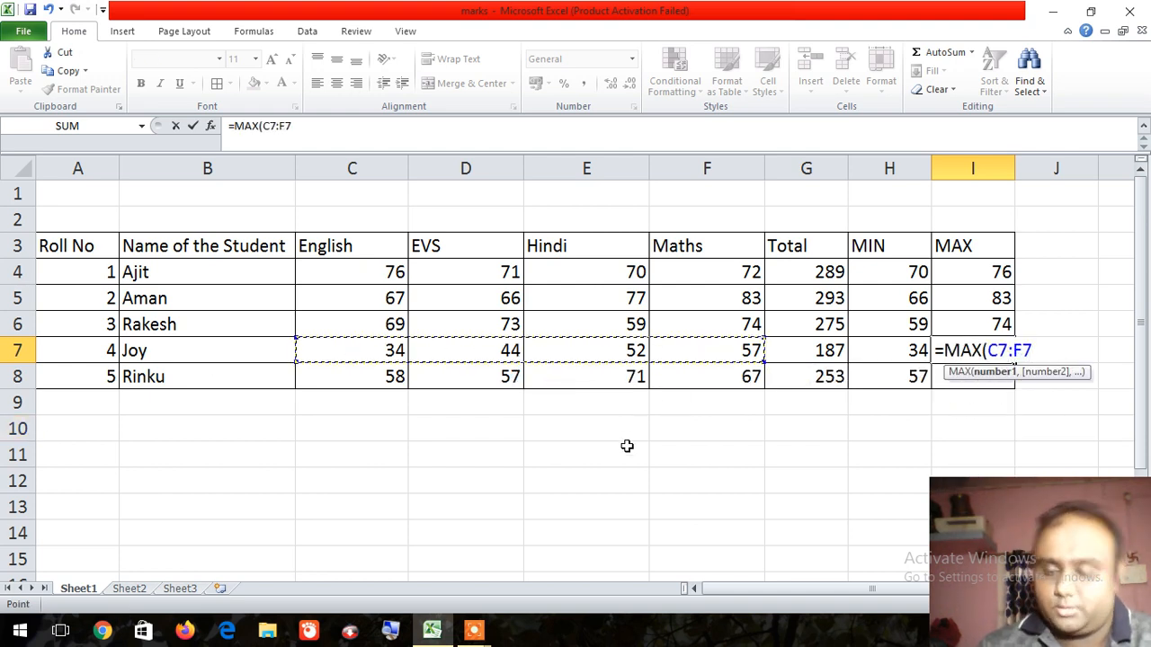
{"action": "key", "text": "Return"}
Calculate the fifth student's highest mark in cell I8 with a MAX formula over the range C8:F8
{"action": "type", "text": "="}
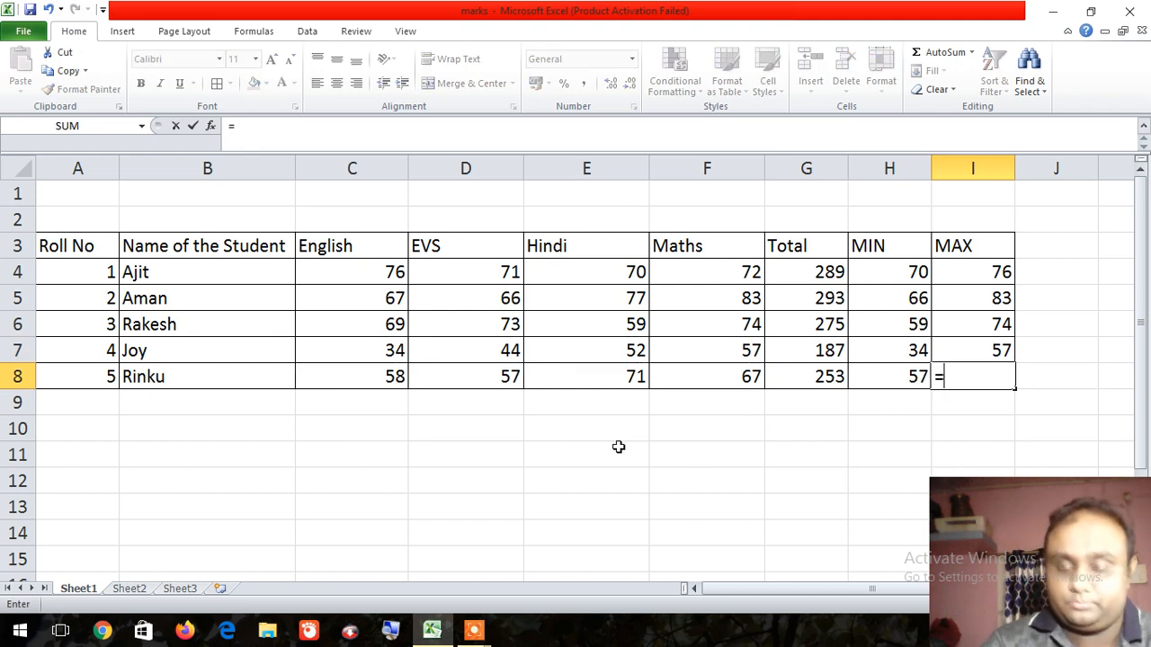
{"action": "type", "text": "MAX"}
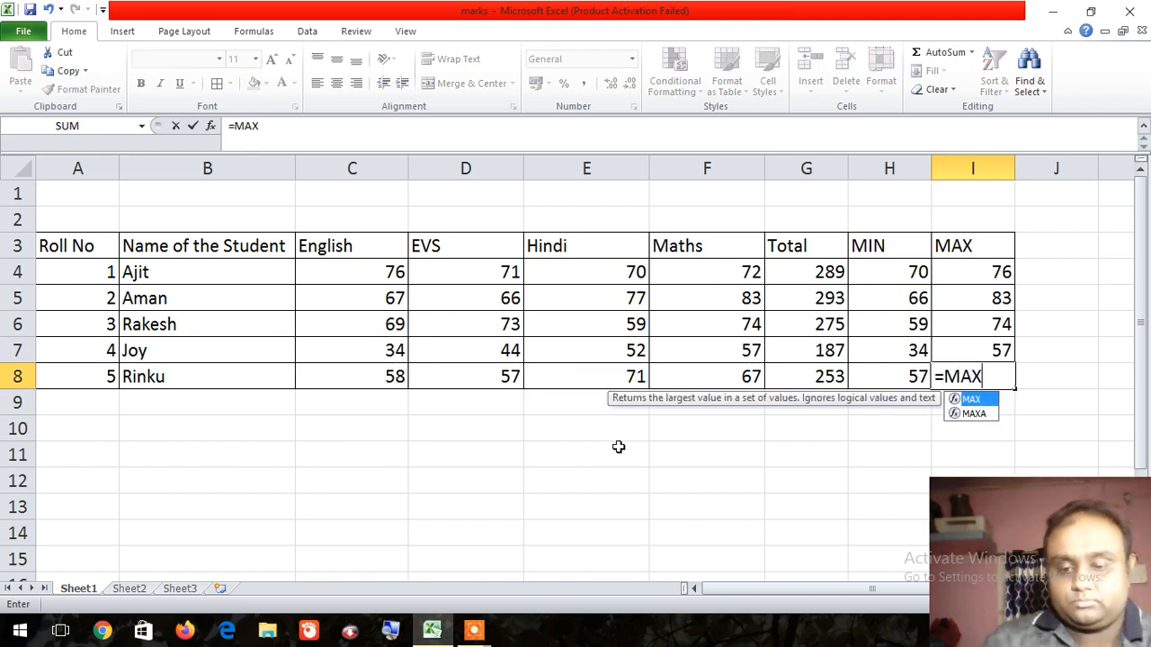
{"action": "type", "text": "("}
{"action": "left_click_drag", "start_coordinate": [379, 376], "coordinate": [751, 376]}
{"action": "key", "text": "Return"}
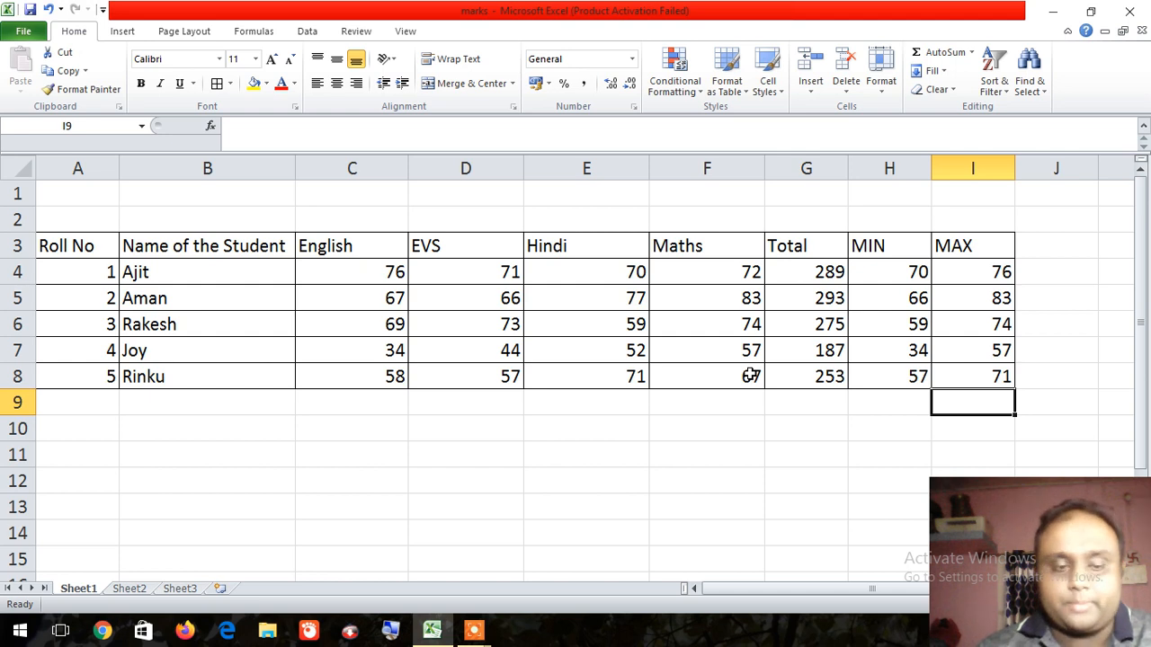
{"action": "left_click", "coordinate": [103, 635]}
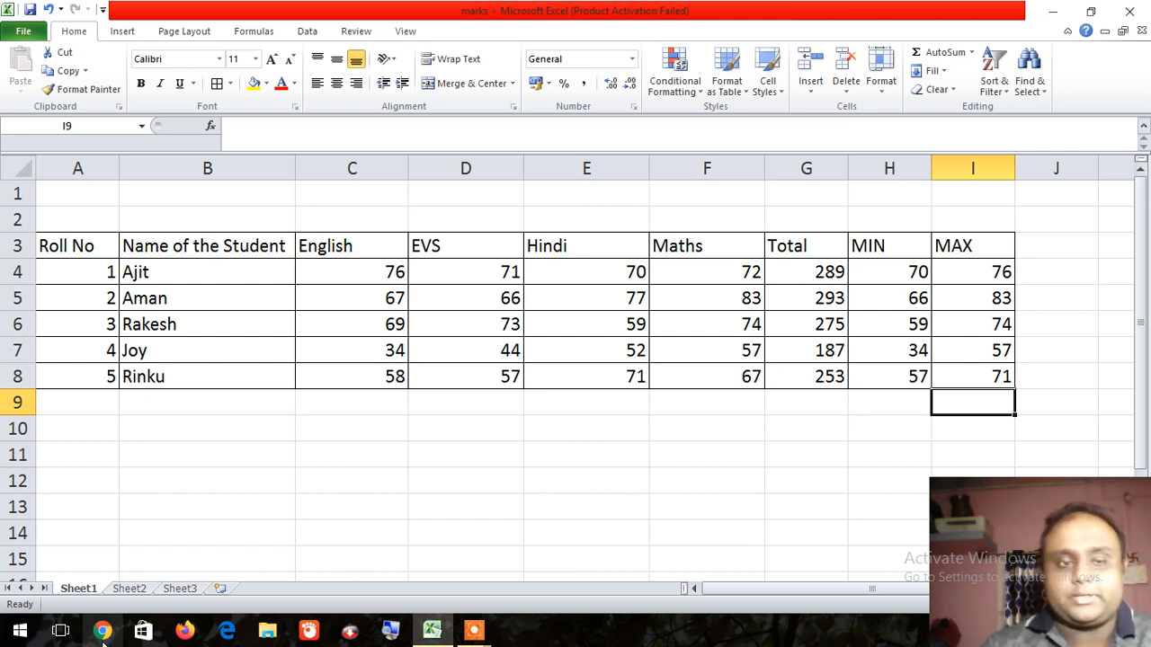
{"action": "left_click", "coordinate": [263, 514]}
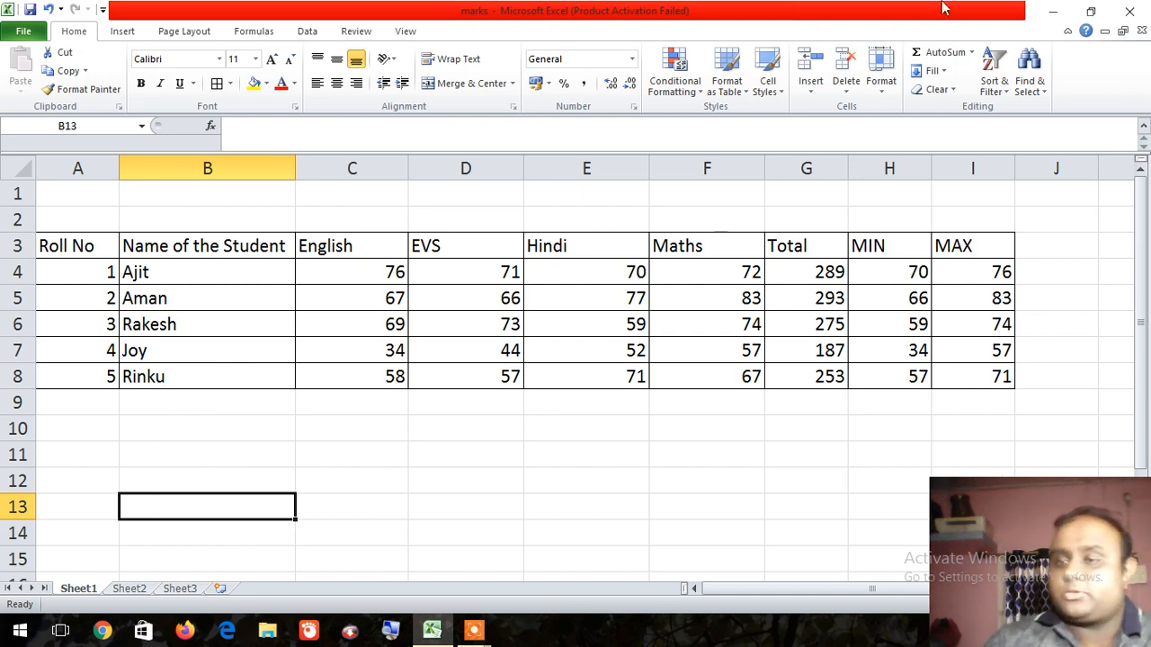
Add a column headed % in cell J3 and apply all borders to the range J3:J8
{"action": "left_click", "coordinate": [1069, 249]}
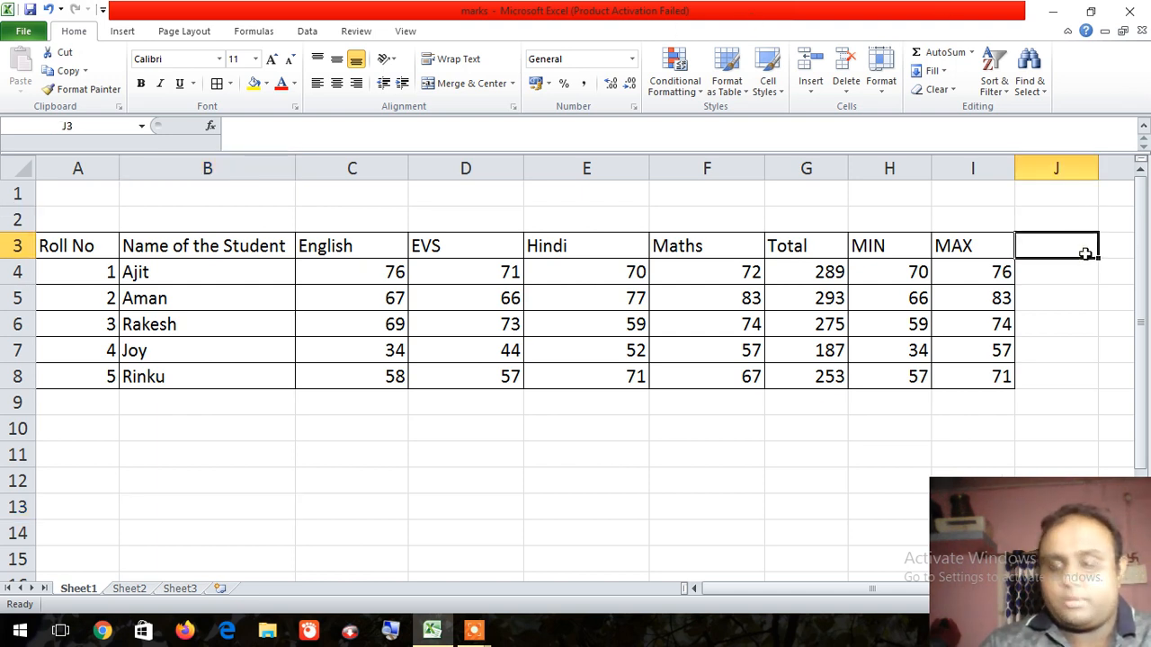
{"action": "type", "text": "%"}
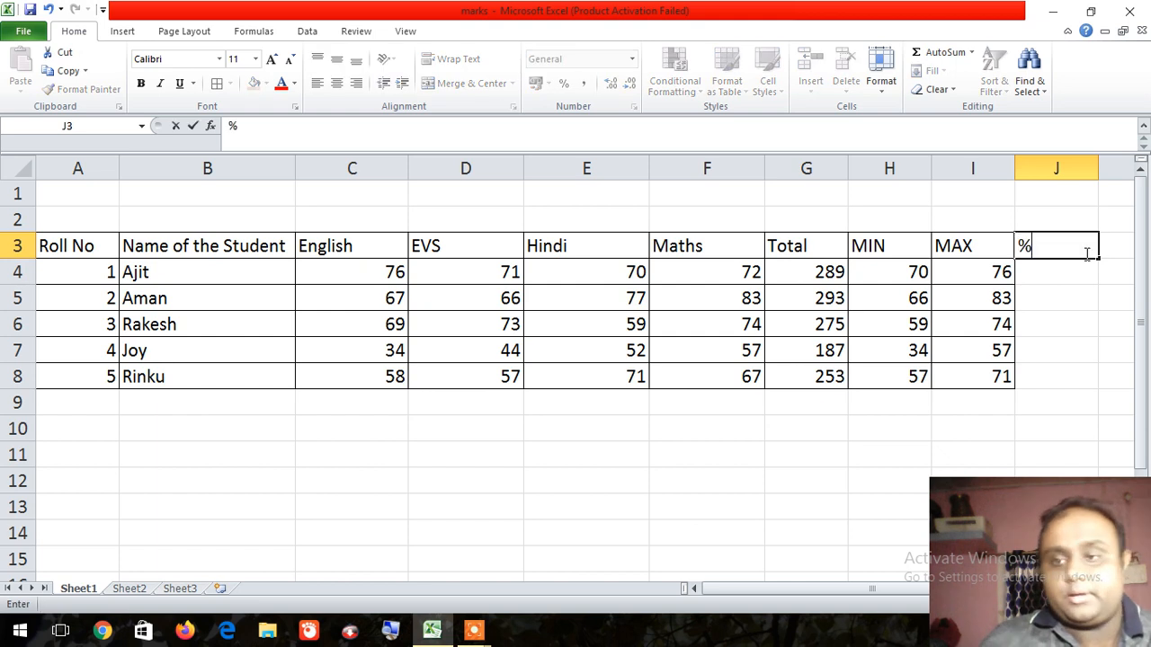
{"action": "left_click", "coordinate": [411, 296]}
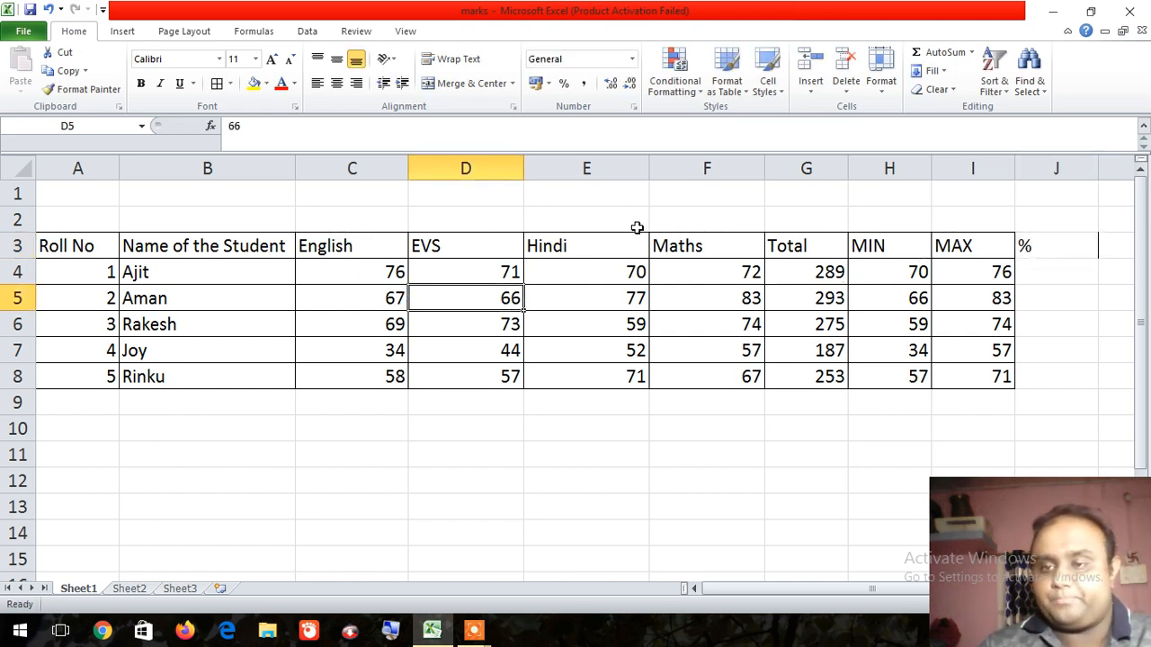
{"action": "left_click", "coordinate": [1059, 236]}
{"action": "left_click_drag", "start_coordinate": [1058, 236], "coordinate": [1071, 377]}
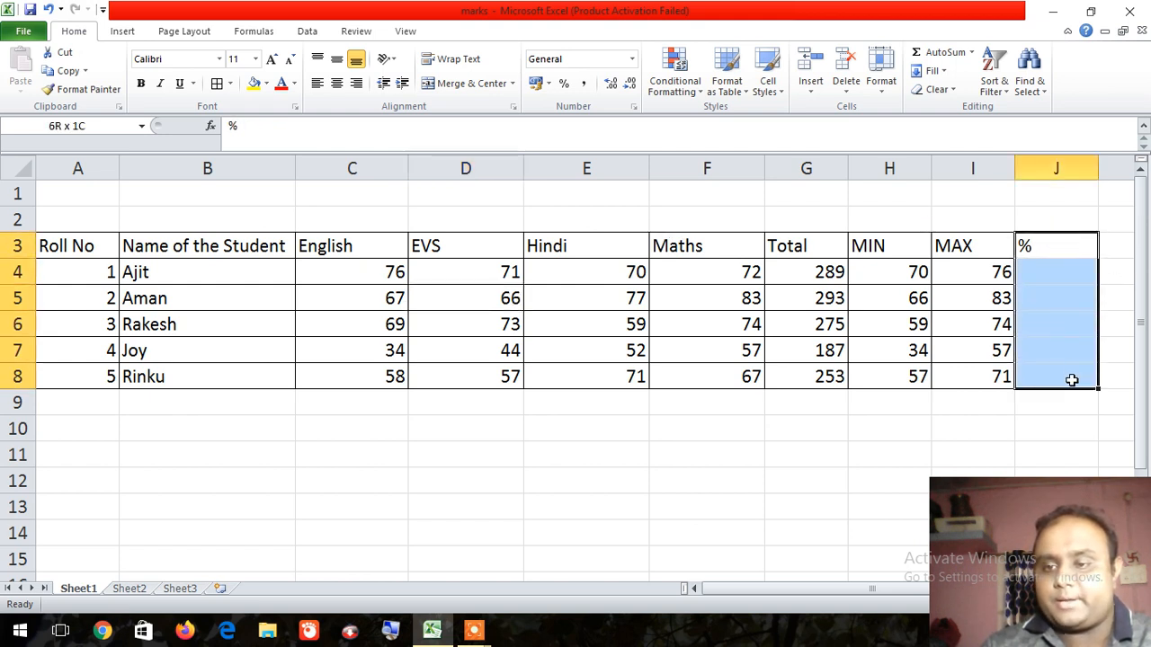
{"action": "left_click", "coordinate": [217, 82]}
{"action": "left_click", "coordinate": [1048, 268]}
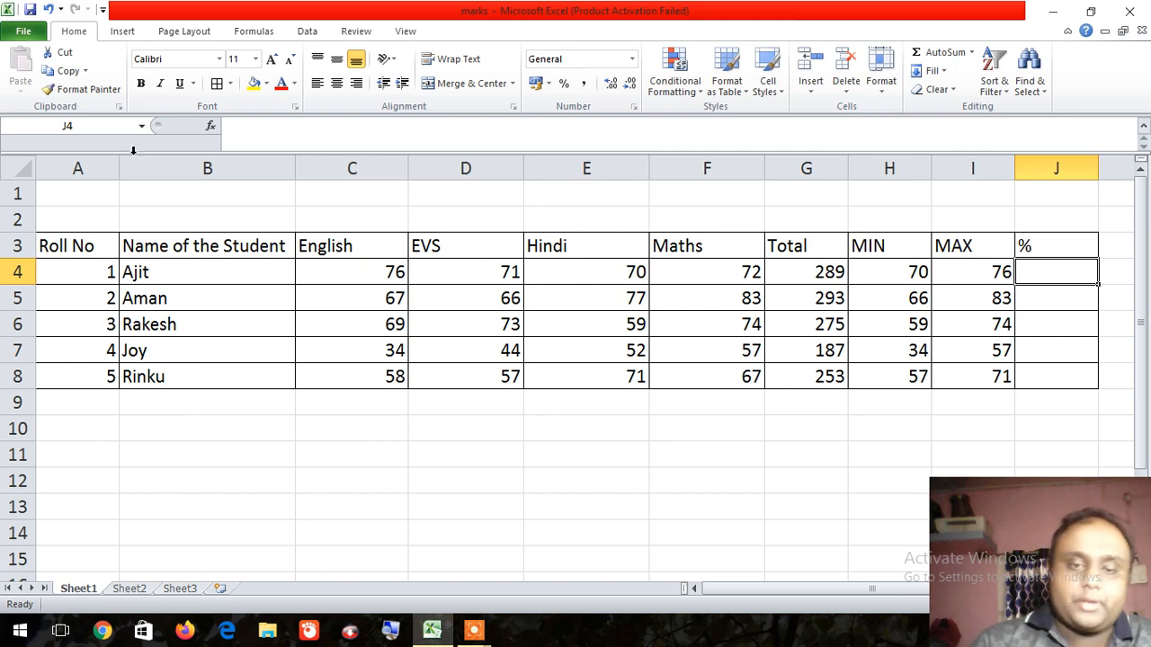
Write out the percentage formula in words in the empty cell C10 as =TOTAL MARKS OBTAINED/TOTAL MARKS*100
{"action": "left_click", "coordinate": [397, 435]}
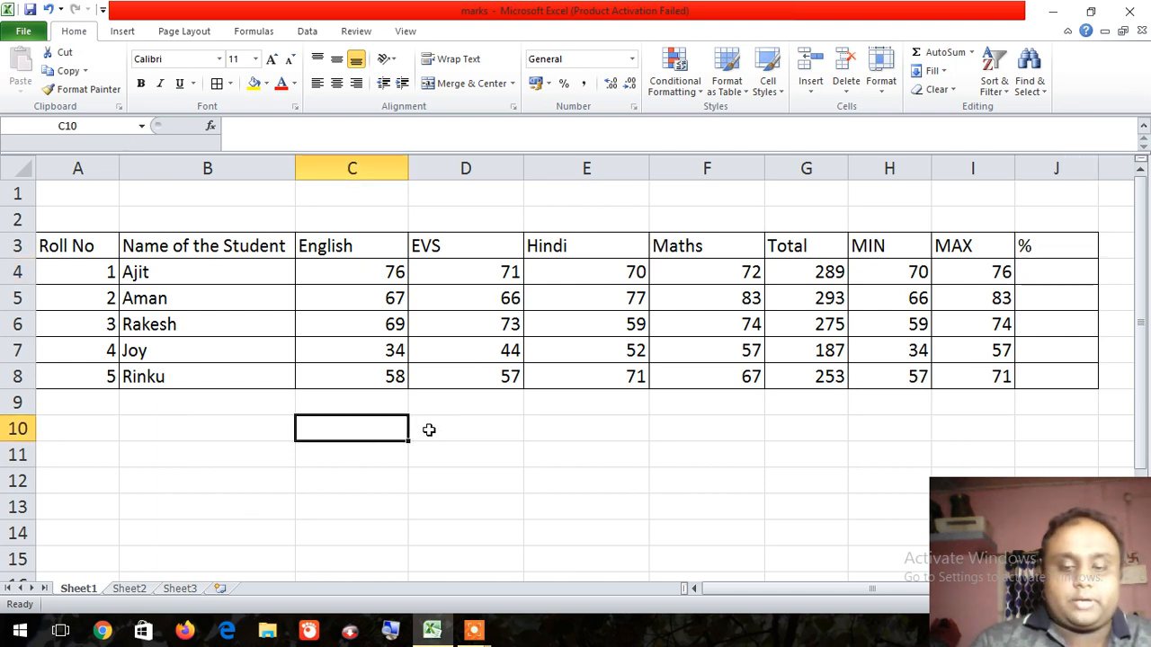
{"action": "type", "text": "="}
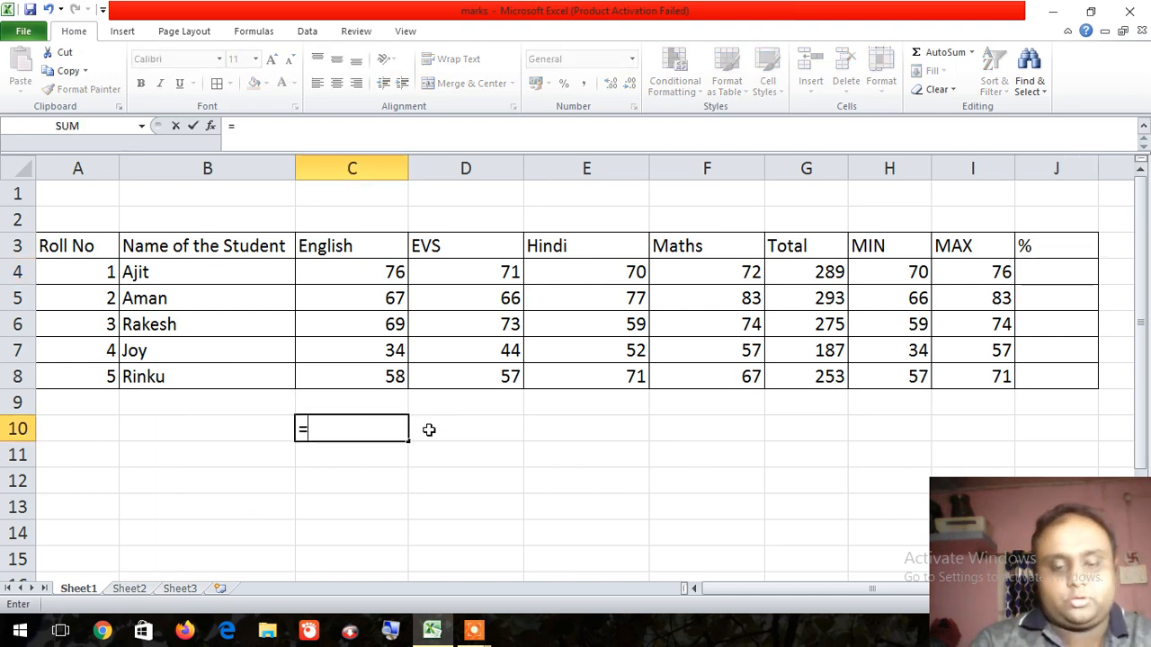
{"action": "type", "text": "tOTA"}
{"action": "key", "text": "BackSpace"}
{"action": "key", "text": "BackSpace"}
{"action": "key", "text": "BackSpace"}
{"action": "key", "text": "BackSpace"}
{"action": "type", "text": "TO"}
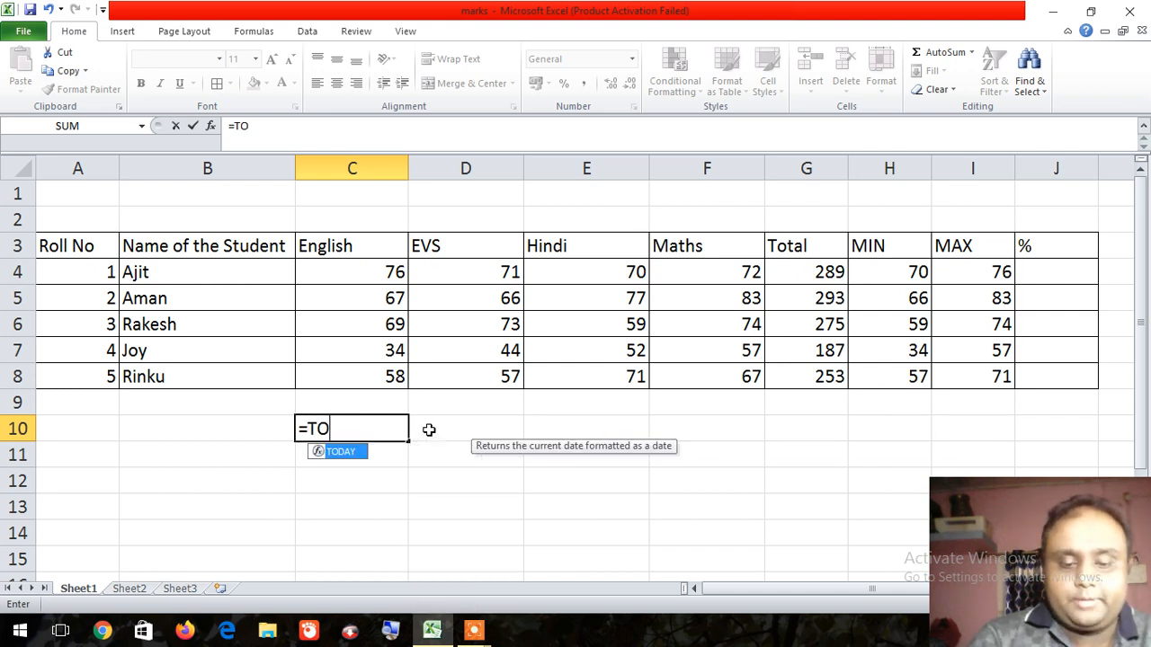
{"action": "type", "text": "TAL"}
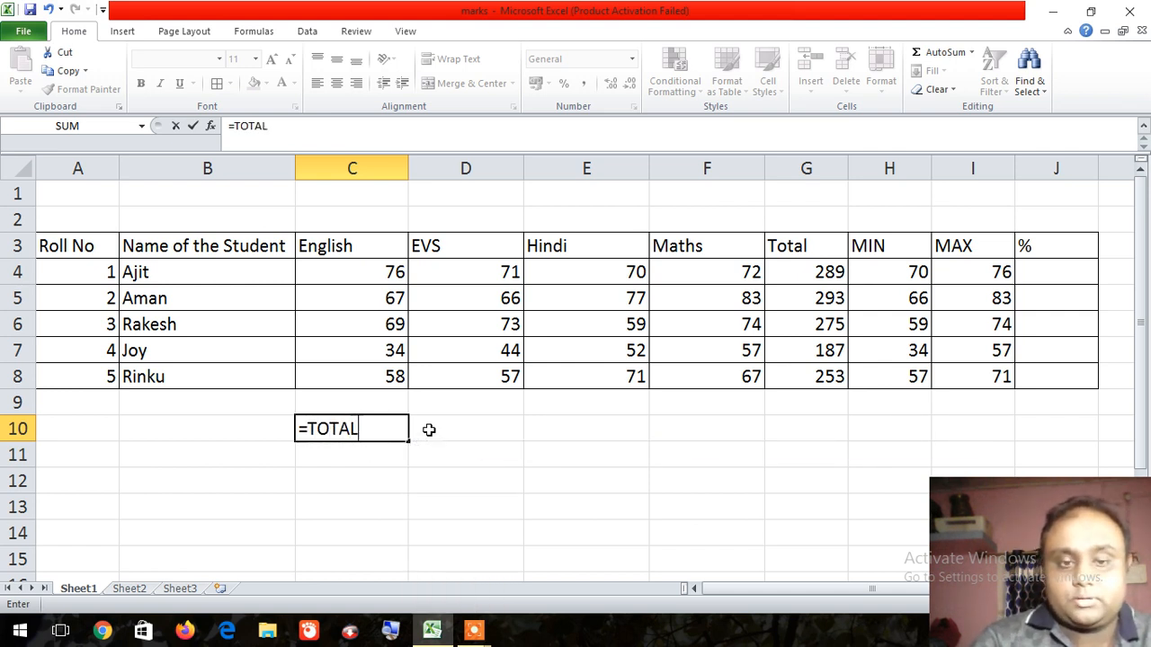
{"action": "key", "text": "BackSpace"}
{"action": "key", "text": "BackSpace"}
{"action": "key", "text": "BackSpace"}
{"action": "key", "text": "BackSpace"}
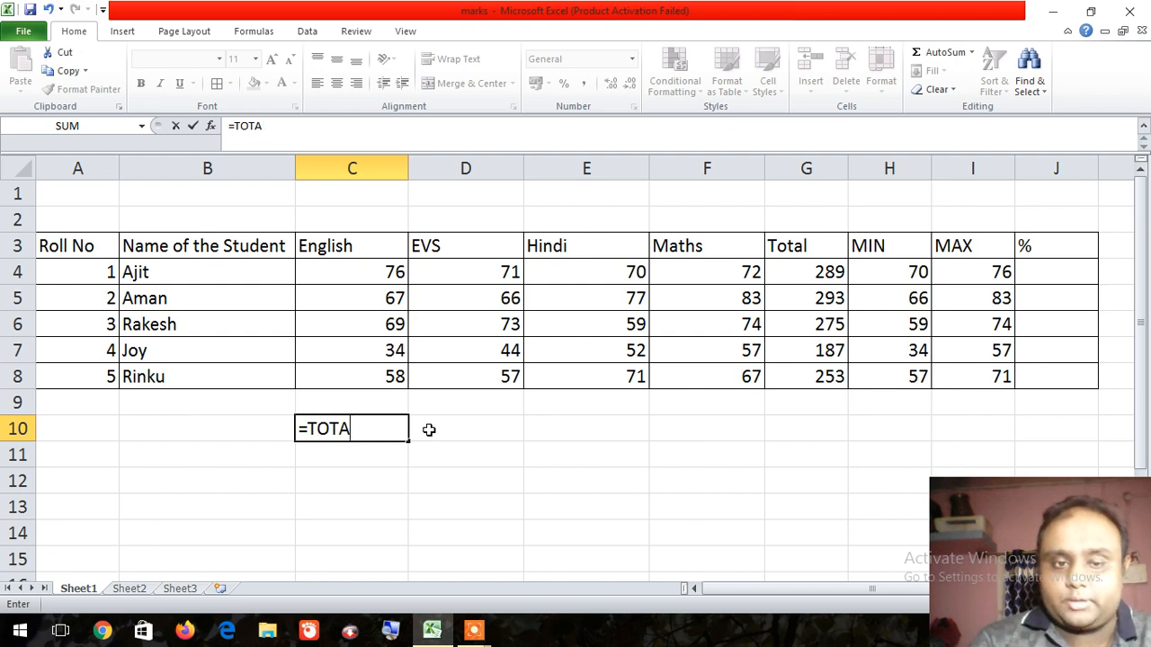
{"action": "key", "text": "BackSpace"}
{"action": "type", "text": "MAR"}
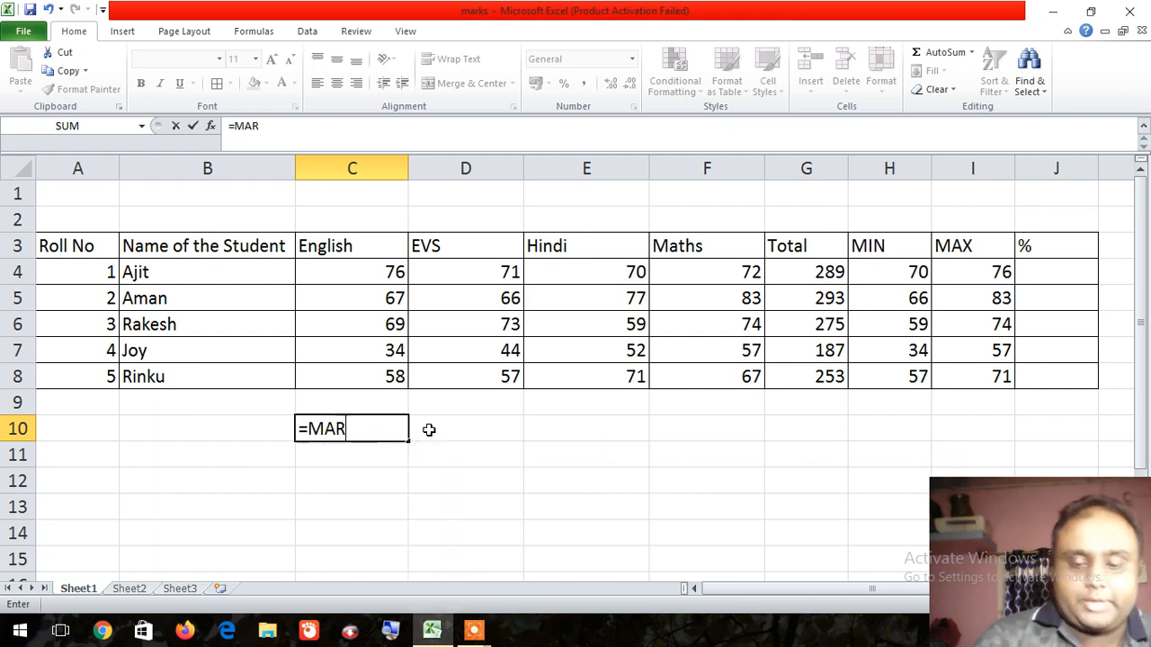
{"action": "key", "text": "BackSpace"}
{"action": "key", "text": "BackSpace"}
{"action": "key", "text": "BackSpace"}
{"action": "type", "text": "TOTAL M"}
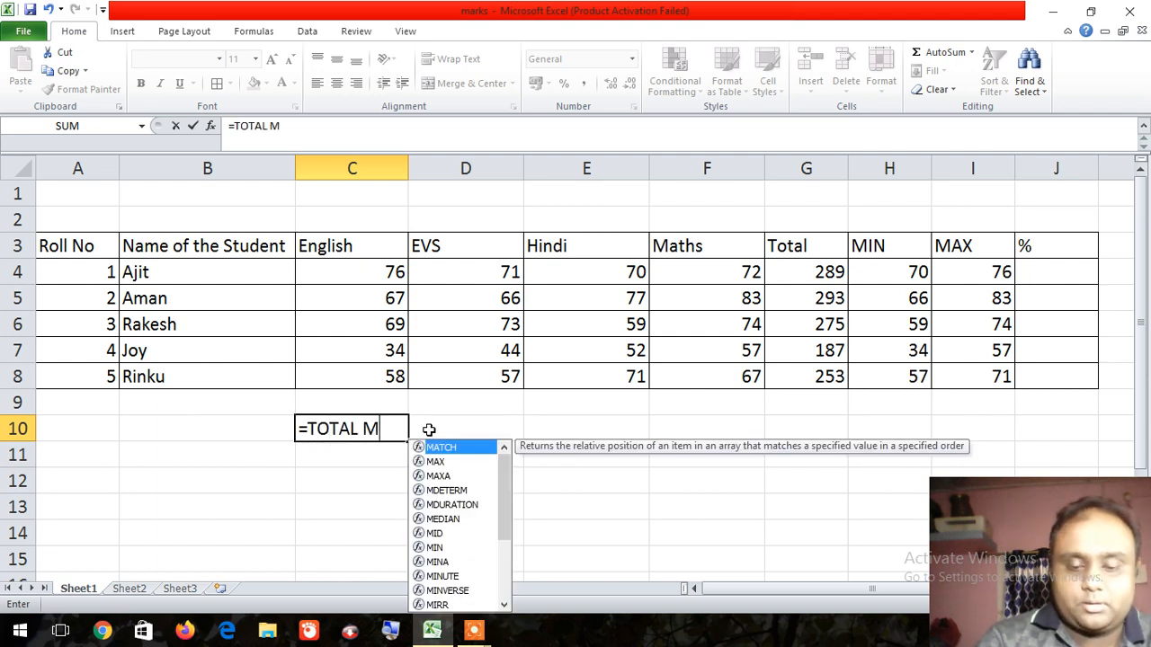
{"action": "type", "text": "ARKS "}
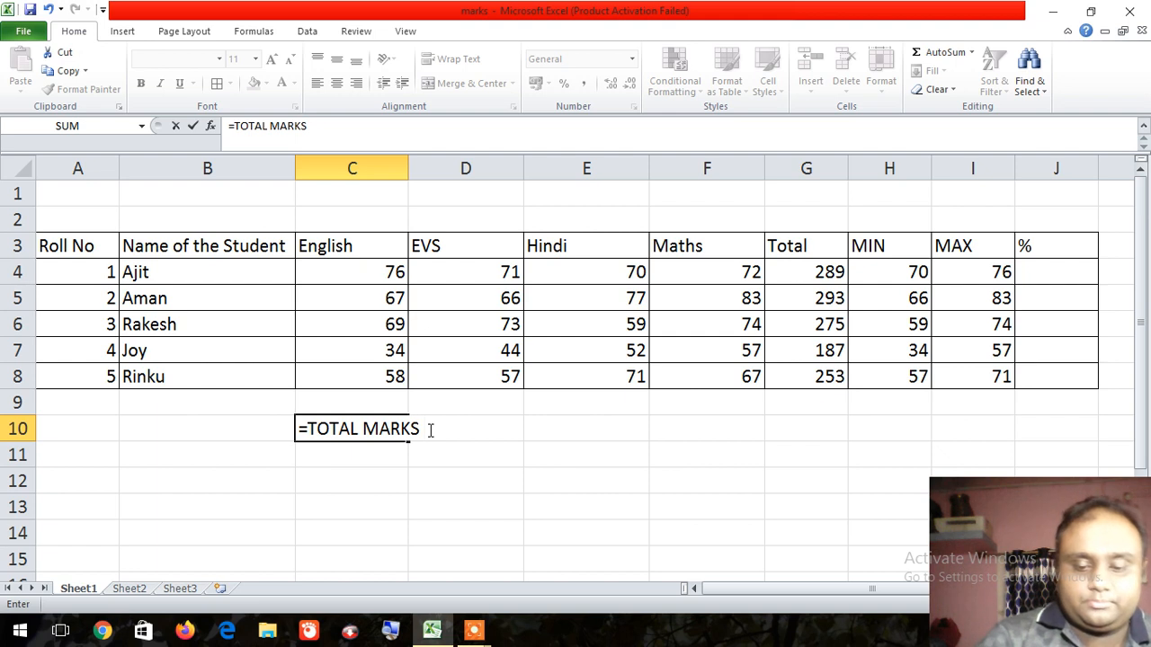
{"action": "type", "text": "OBT"}
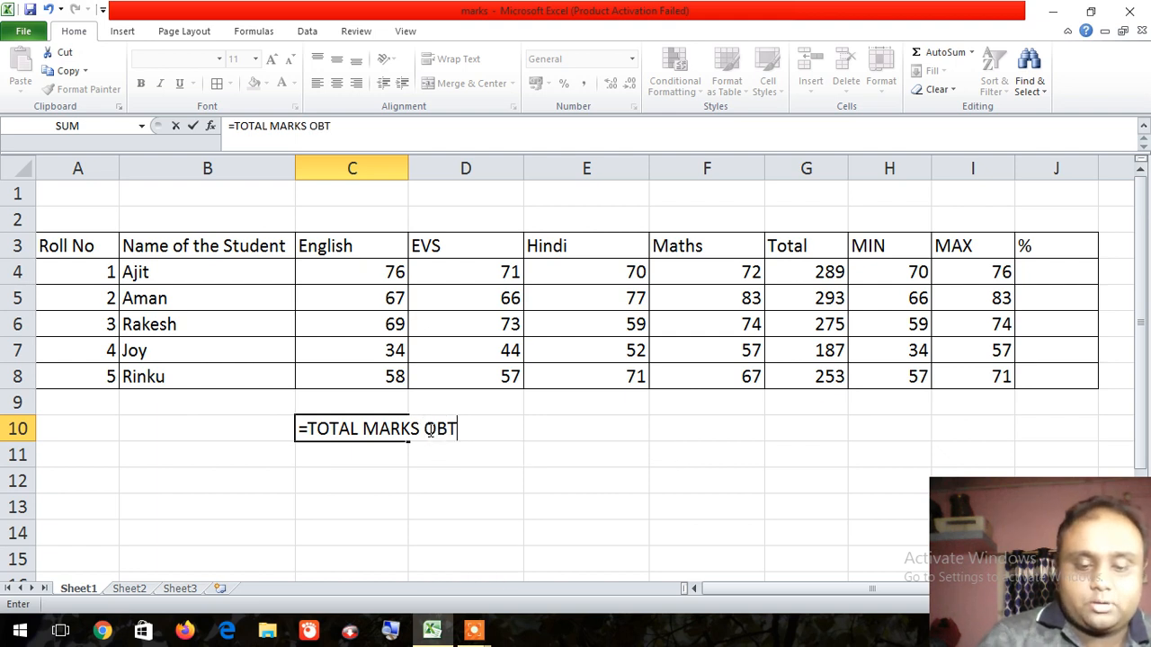
{"action": "type", "text": "AINED/"}
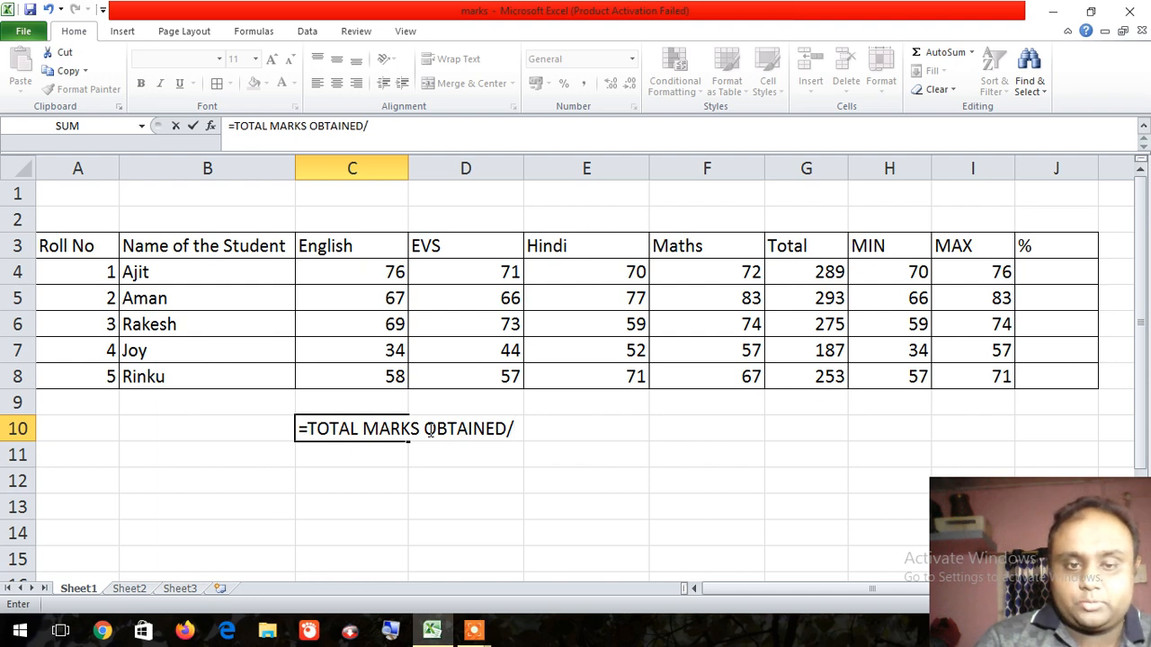
{"action": "type", "text": "TOTAL MARK"}
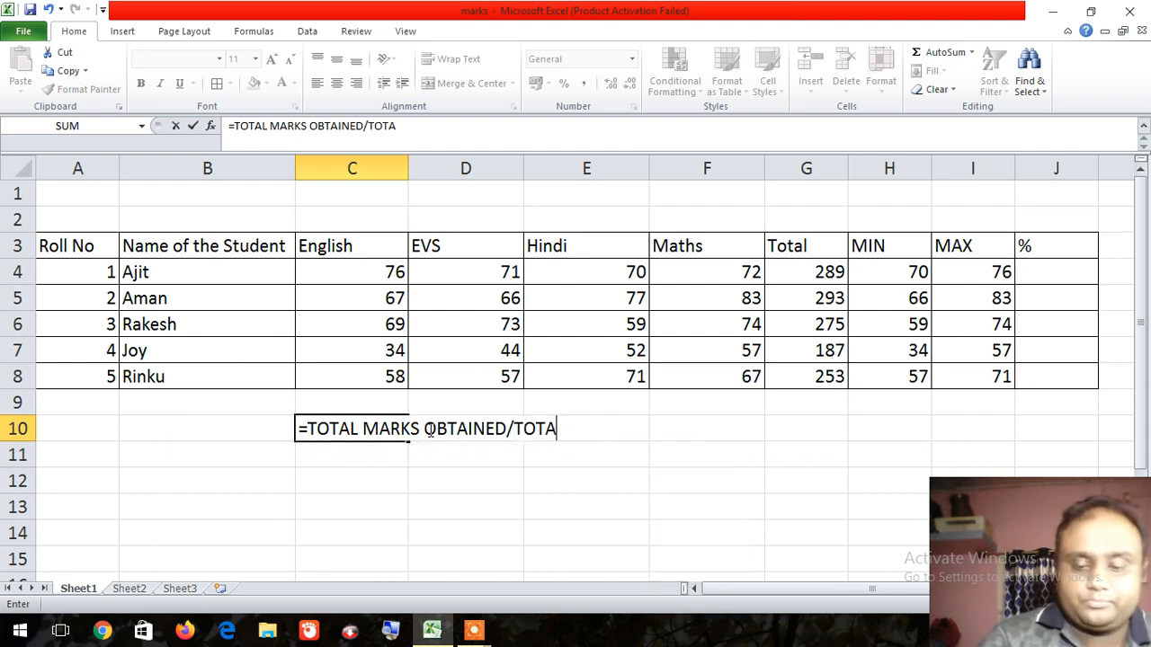
{"action": "type", "text": "S"}
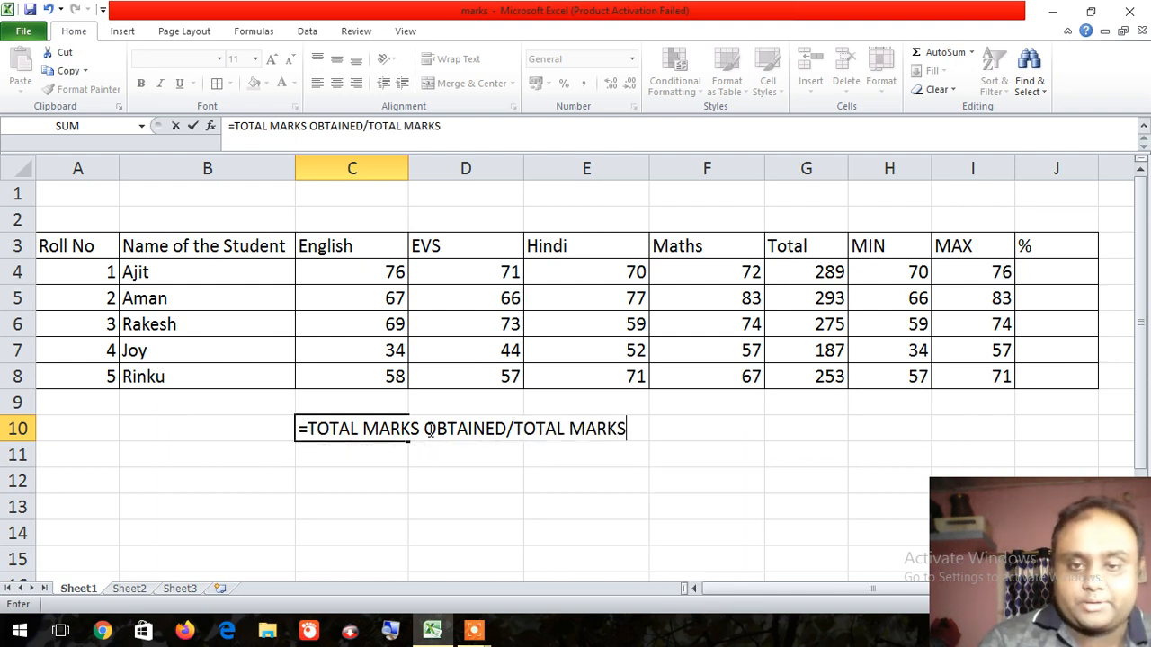
{"action": "type", "text": "*100"}
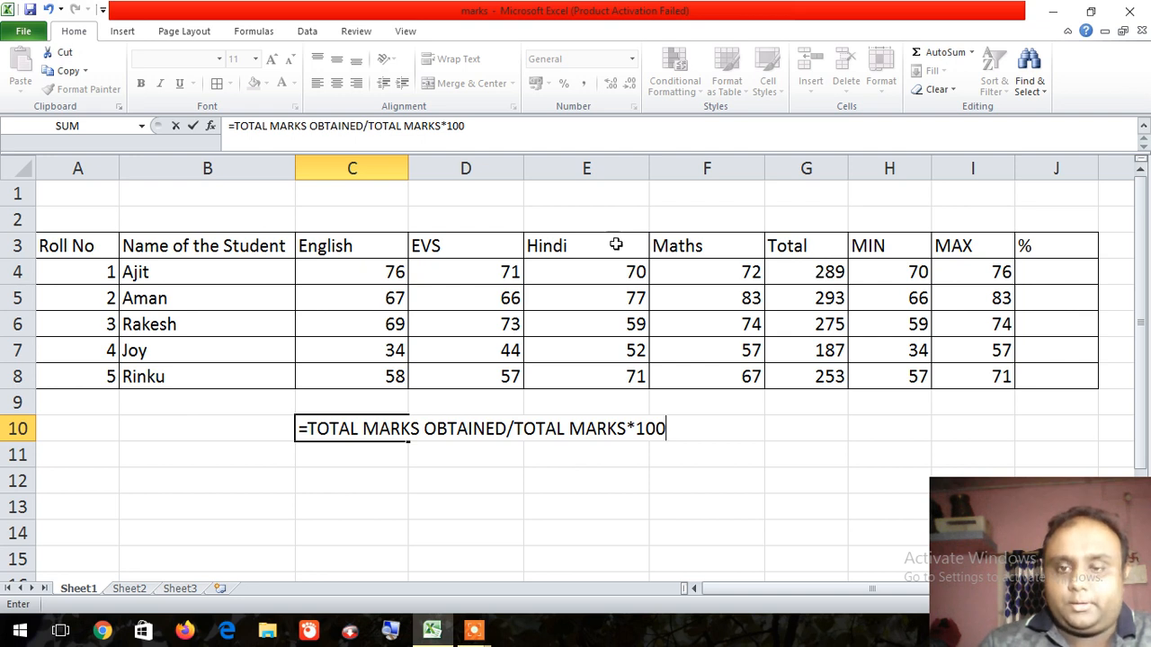
Clear the worded percentage formula from cell C10, keeping only the equals sign
{"action": "left_click_drag", "start_coordinate": [688, 426], "coordinate": [306, 429]}
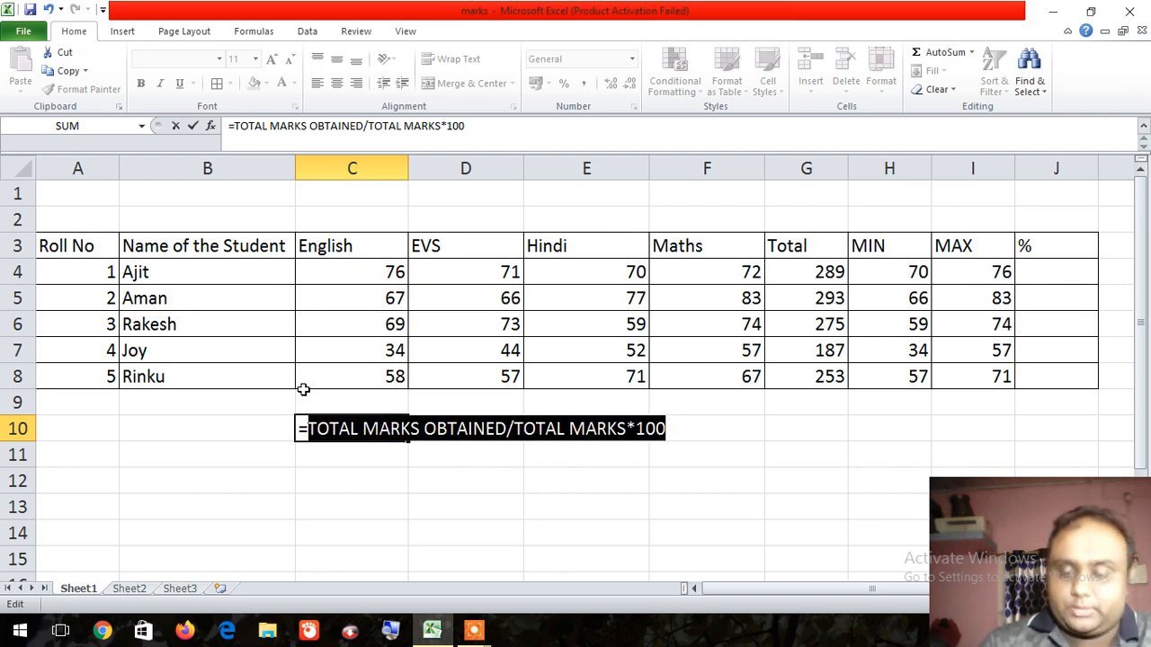
{"action": "key", "text": "BackSpace"}
{"action": "left_click", "coordinate": [565, 456]}
{"action": "left_click", "coordinate": [374, 431]}
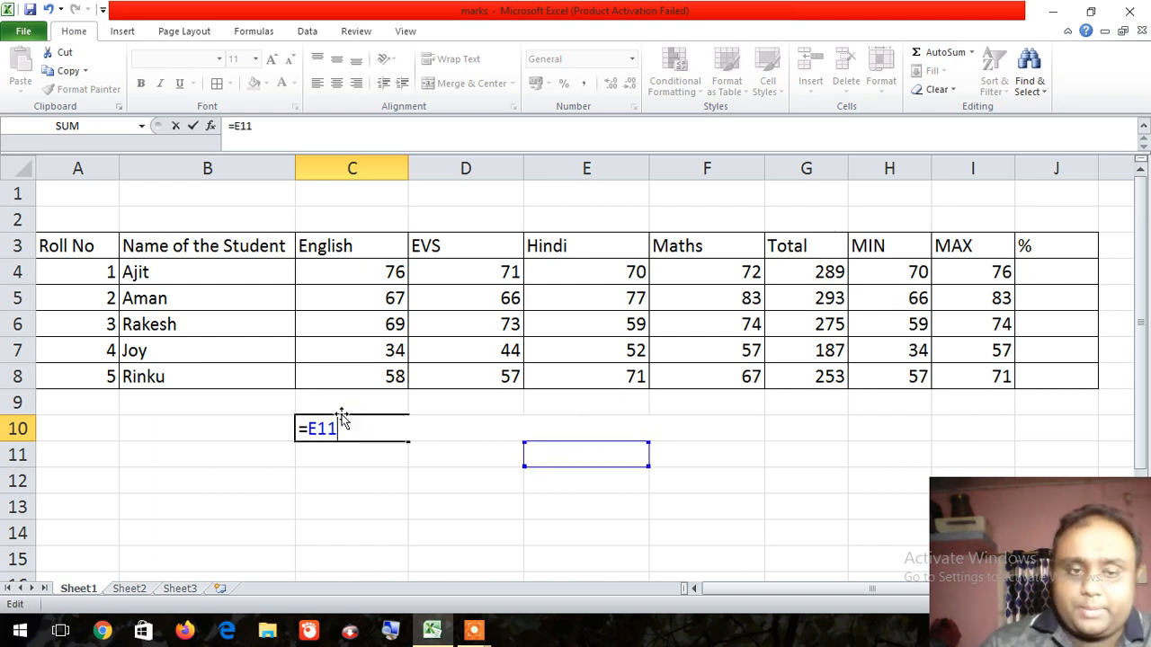
{"action": "key", "text": "BackSpace"}
{"action": "key", "text": "BackSpace"}
{"action": "key", "text": "BackSpace"}
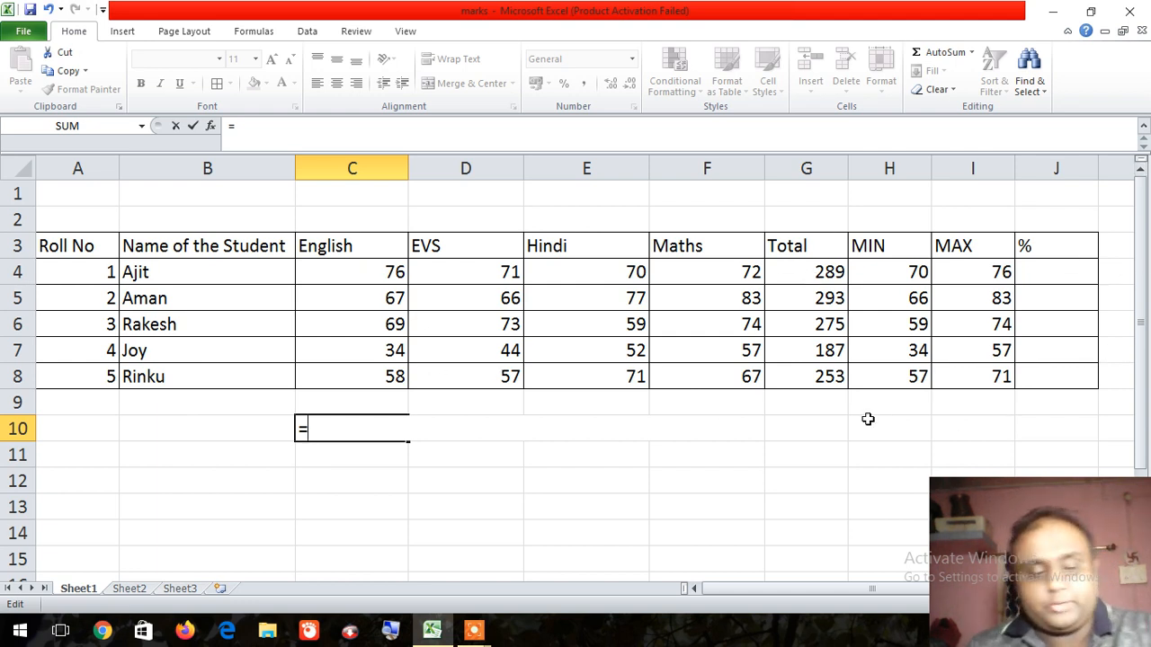
Calculate a trial percentage for the first student in cell C10 with the formula =289/320*100
{"action": "type", "text": "28"}
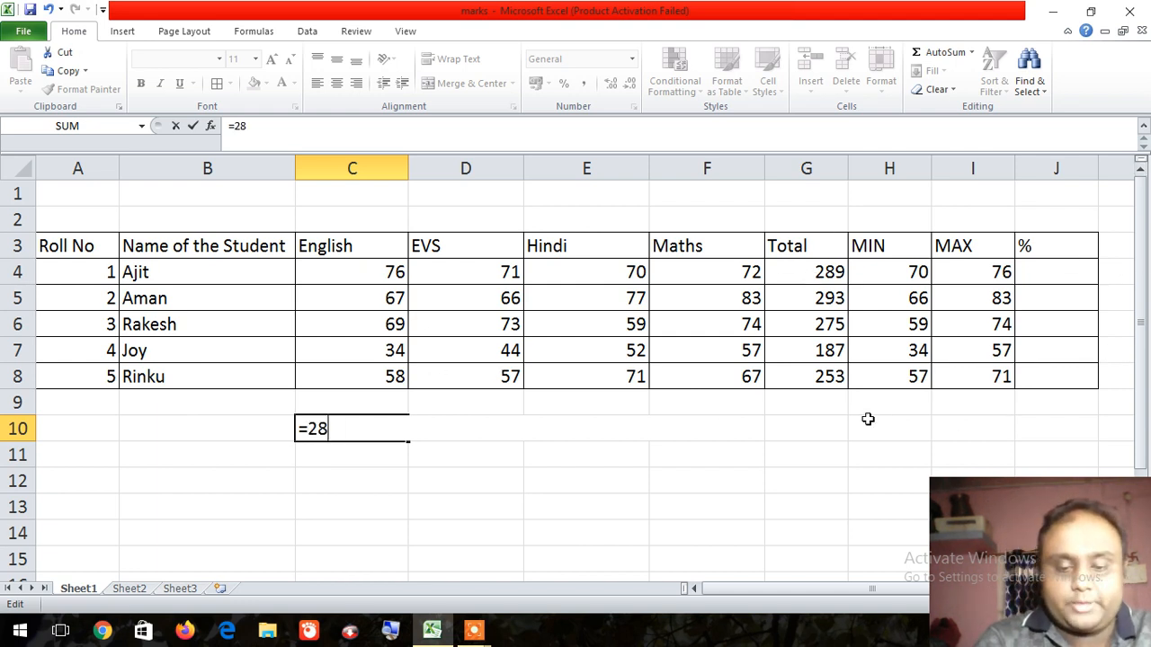
{"action": "type", "text": "9/"}
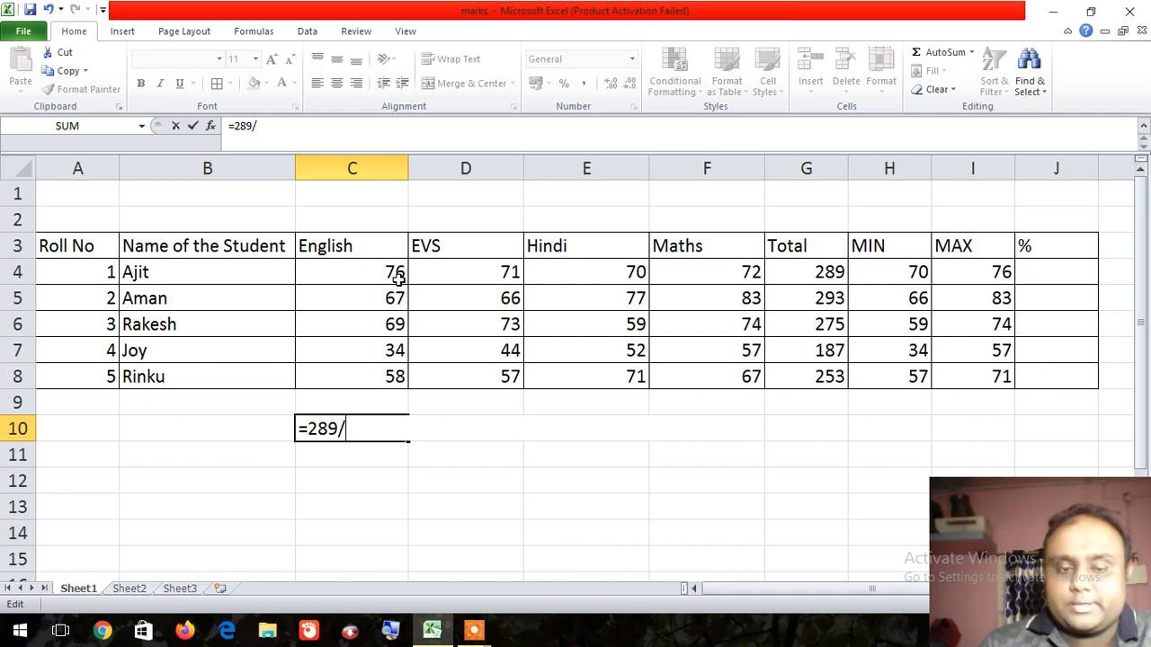
{"action": "mouse_move", "coordinate": [474, 630]}
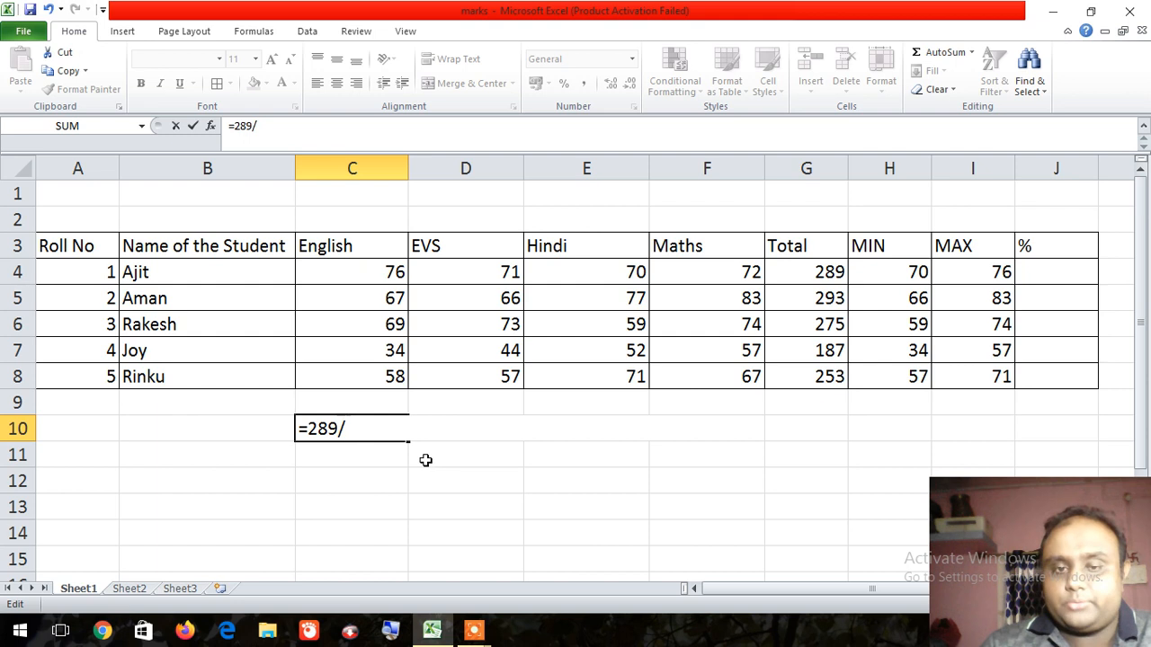
{"action": "type", "text": "320"}
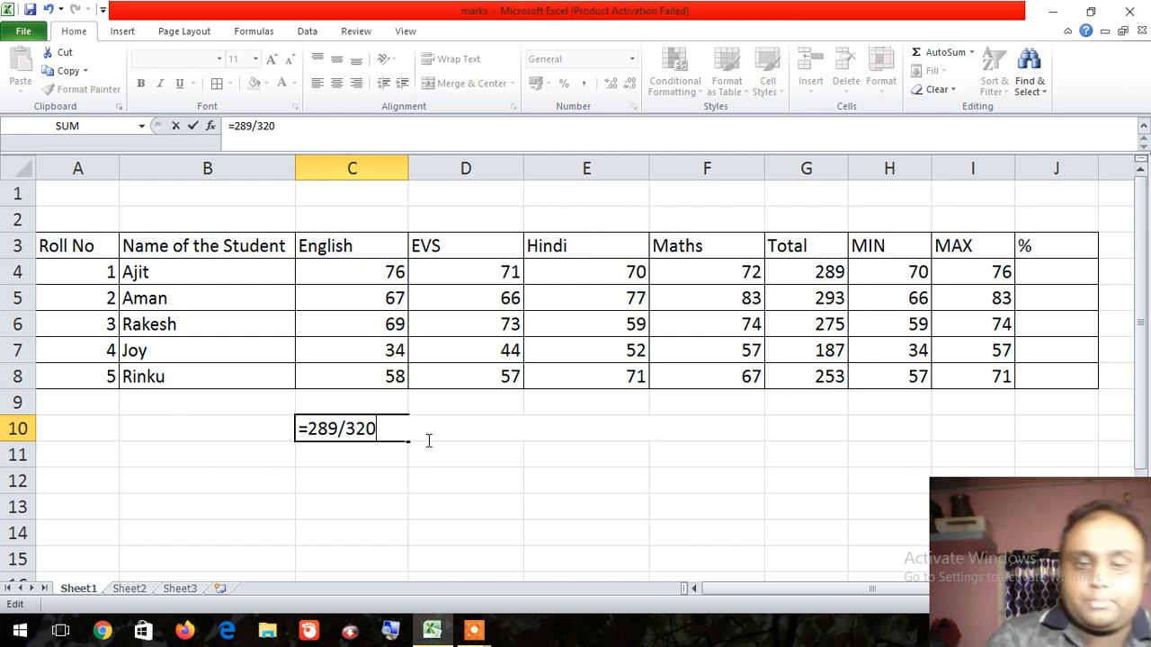
{"action": "type", "text": "*100"}
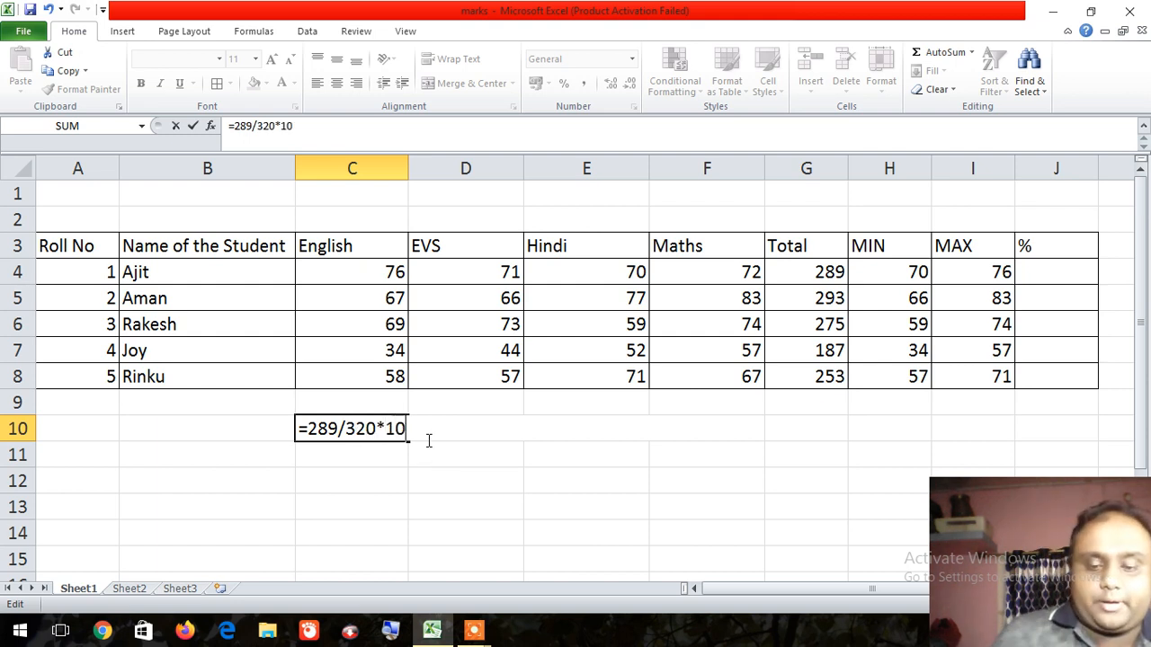
{"action": "key", "text": "Return"}
{"action": "key", "text": "Up"}
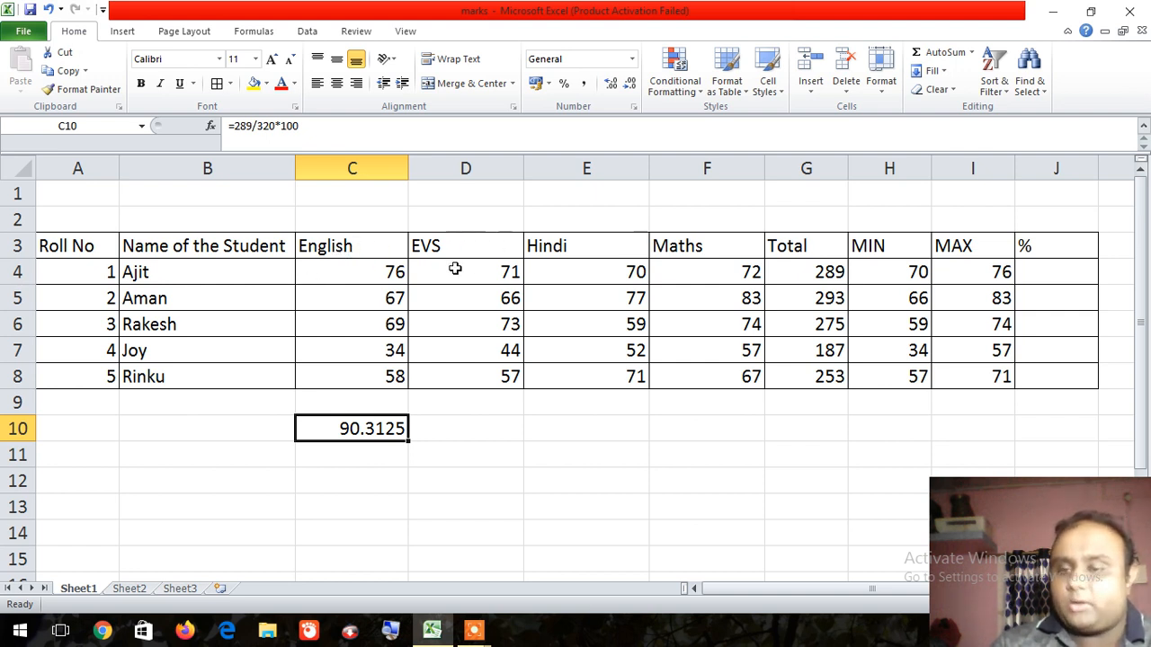
Review the first student's subject marks and delete the trial percentage calculation from cell C10
{"action": "left_click", "coordinate": [391, 274]}
{"action": "left_click", "coordinate": [477, 270]}
{"action": "left_click", "coordinate": [544, 265]}
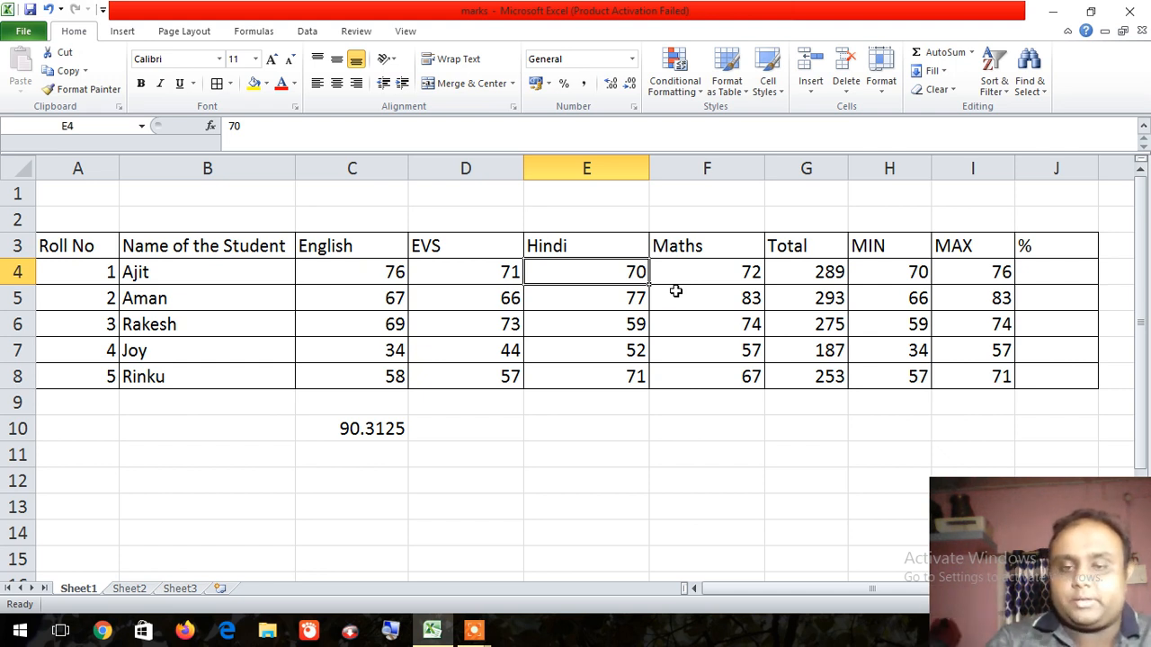
{"action": "left_click", "coordinate": [385, 433]}
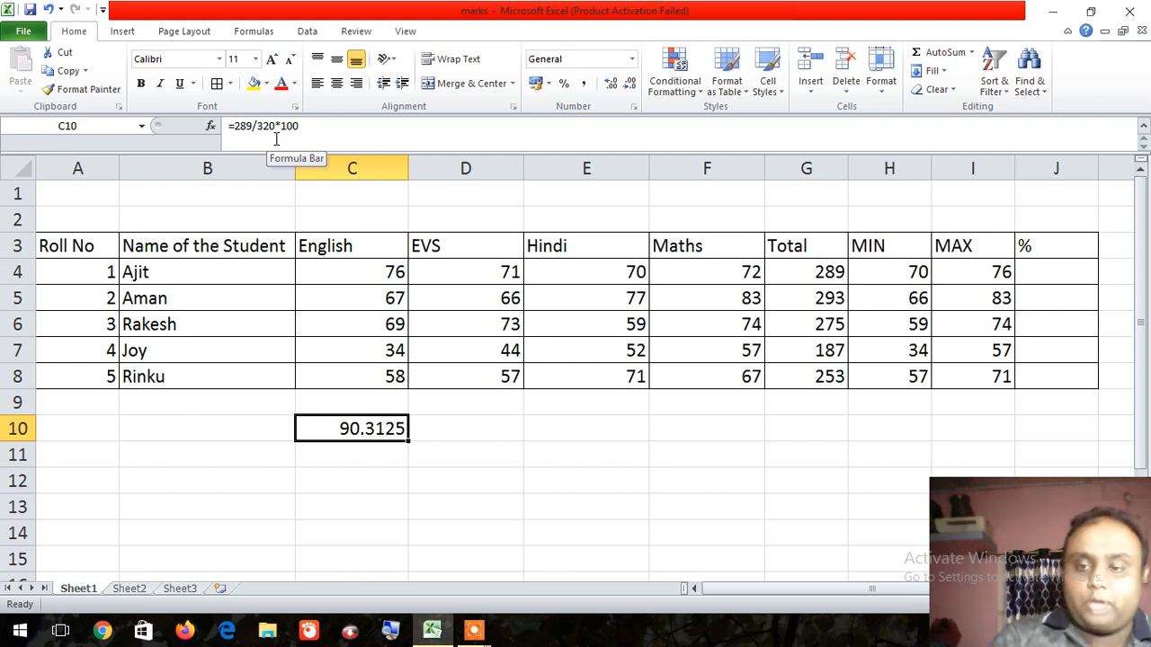
{"action": "key", "text": "Delete"}
Calculate the first student's percentage in cell J4 with the formula =G4/320*100
{"action": "left_click", "coordinate": [1044, 277]}
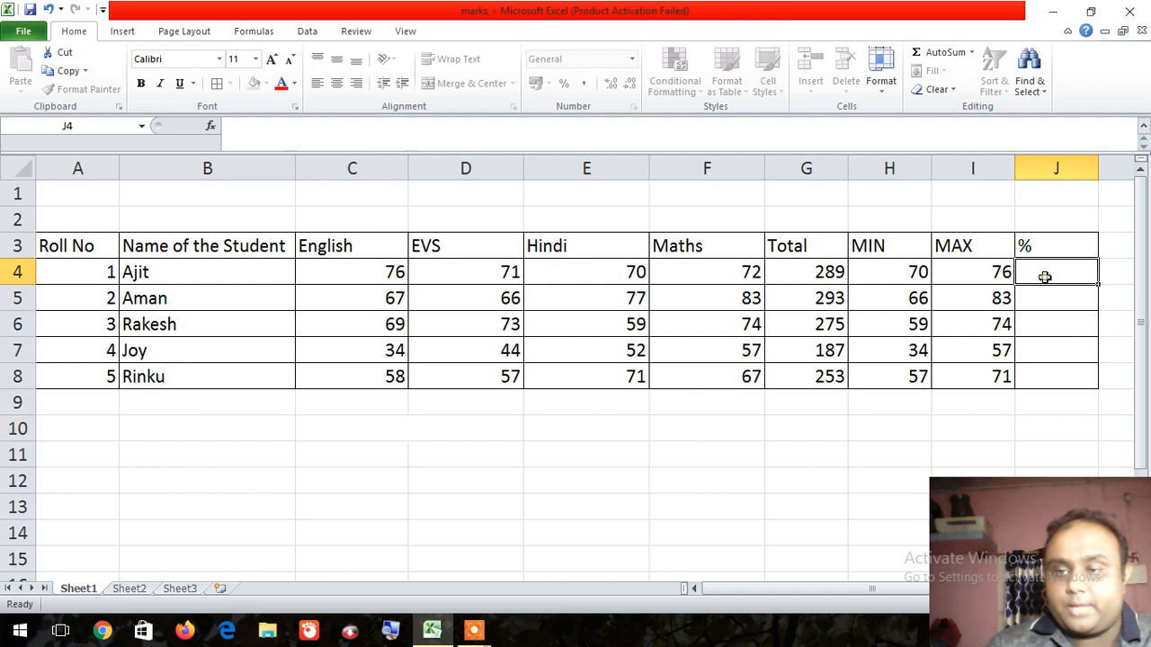
{"action": "type", "text": "="}
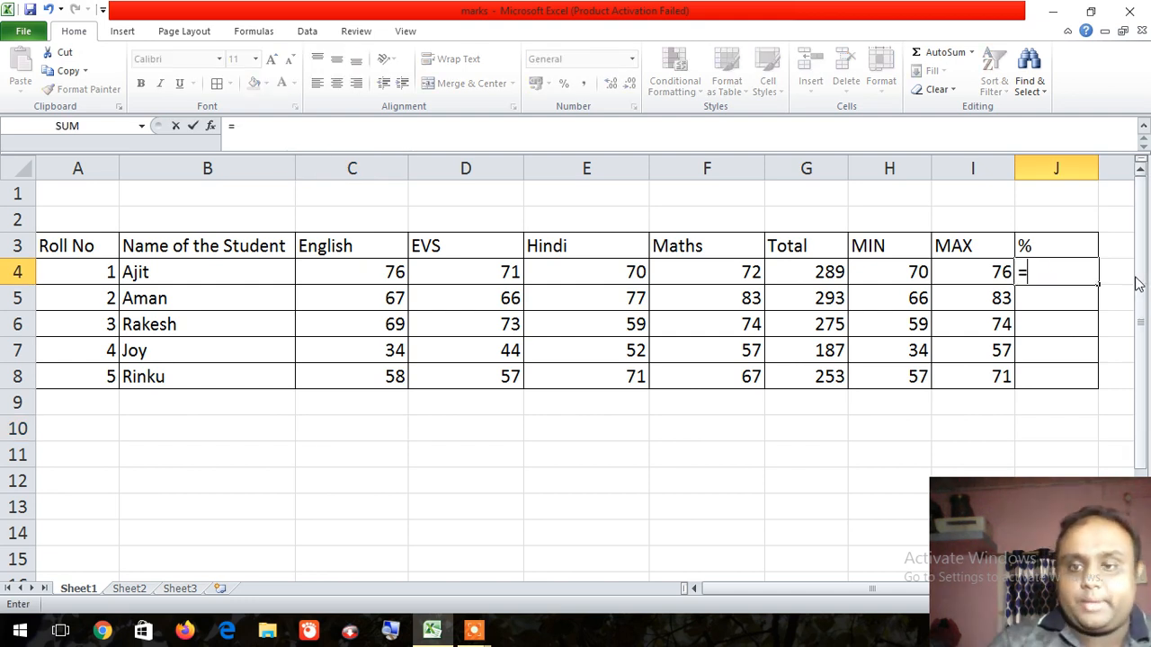
{"action": "left_click", "coordinate": [808, 275]}
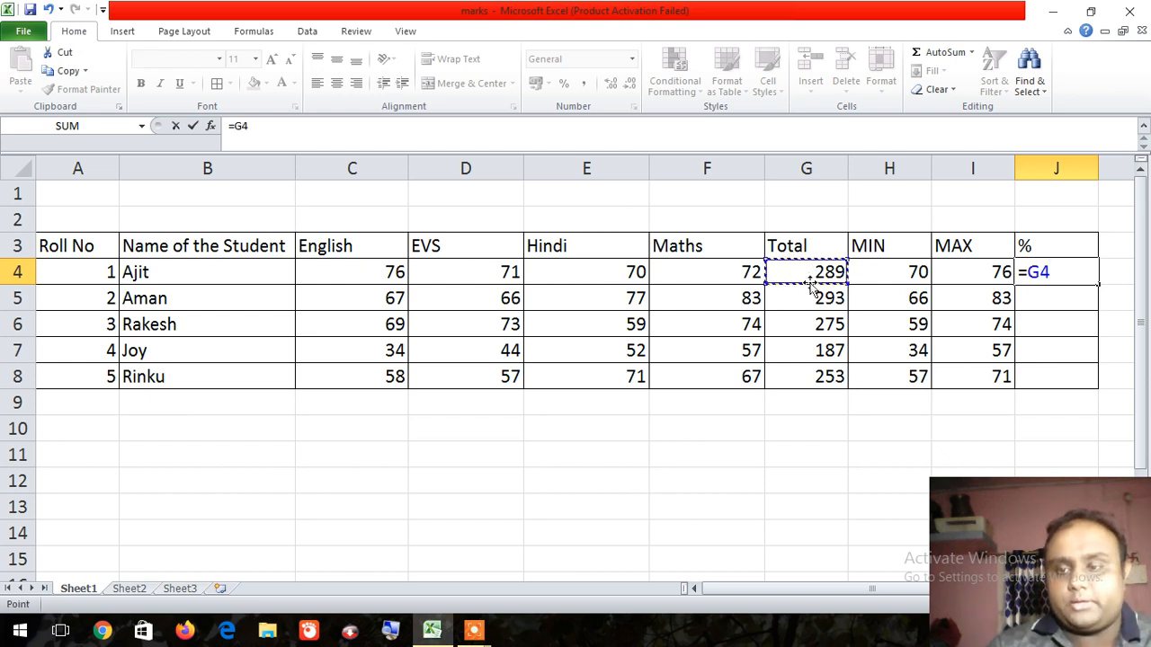
{"action": "type", "text": "/"}
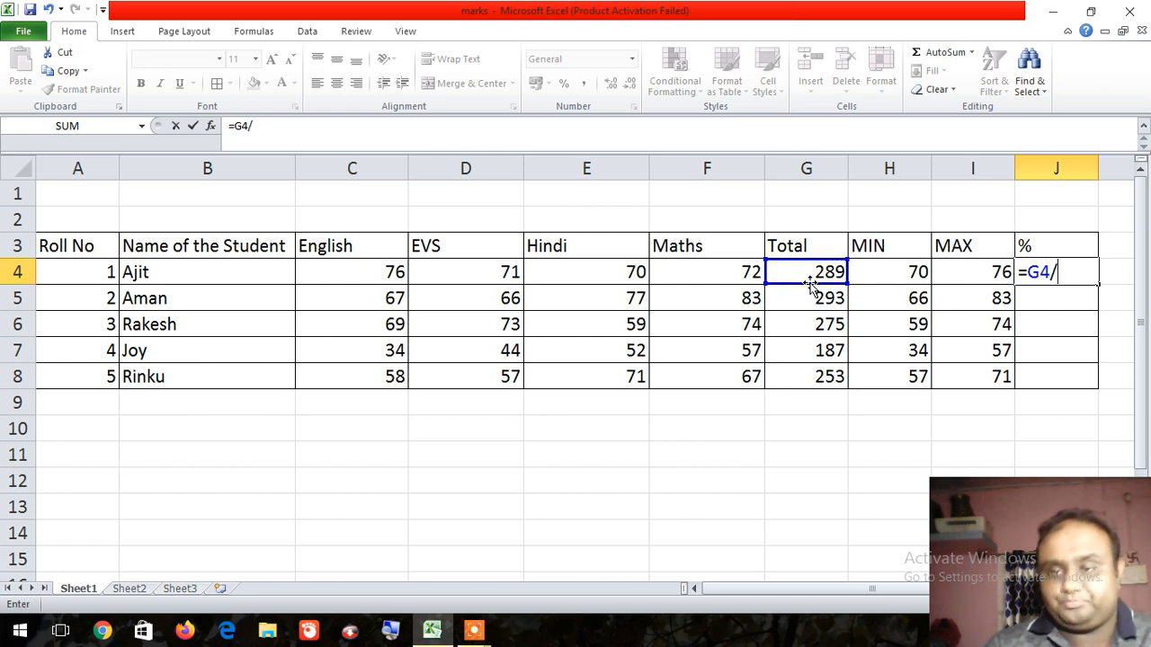
{"action": "type", "text": "3"}
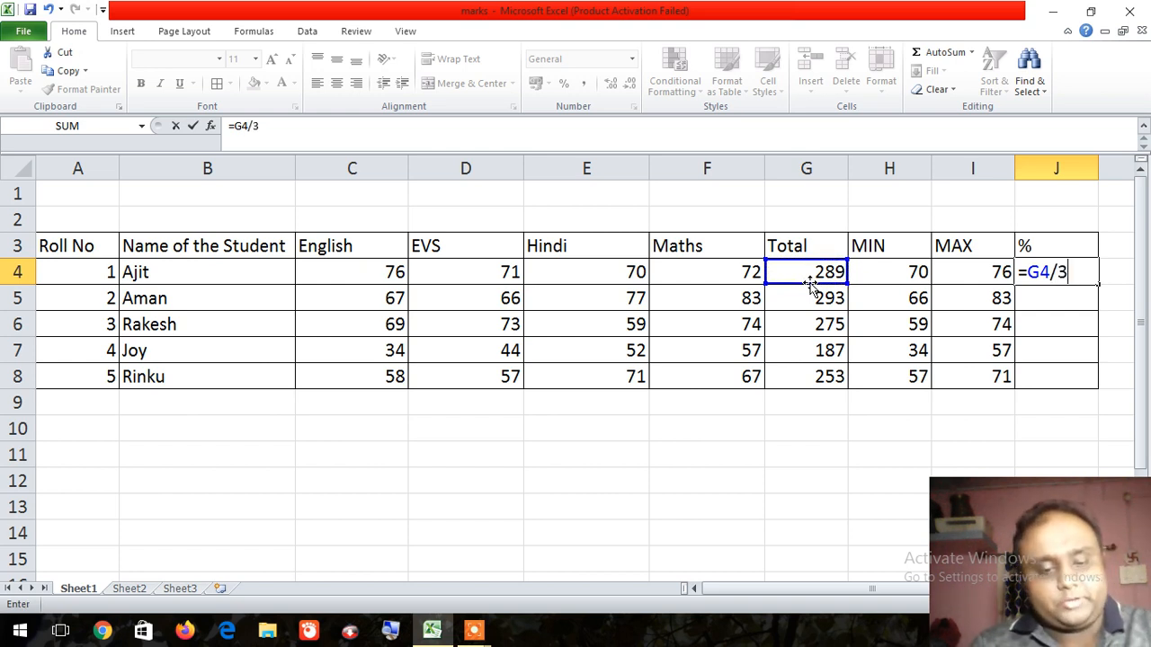
{"action": "type", "text": "20*100"}
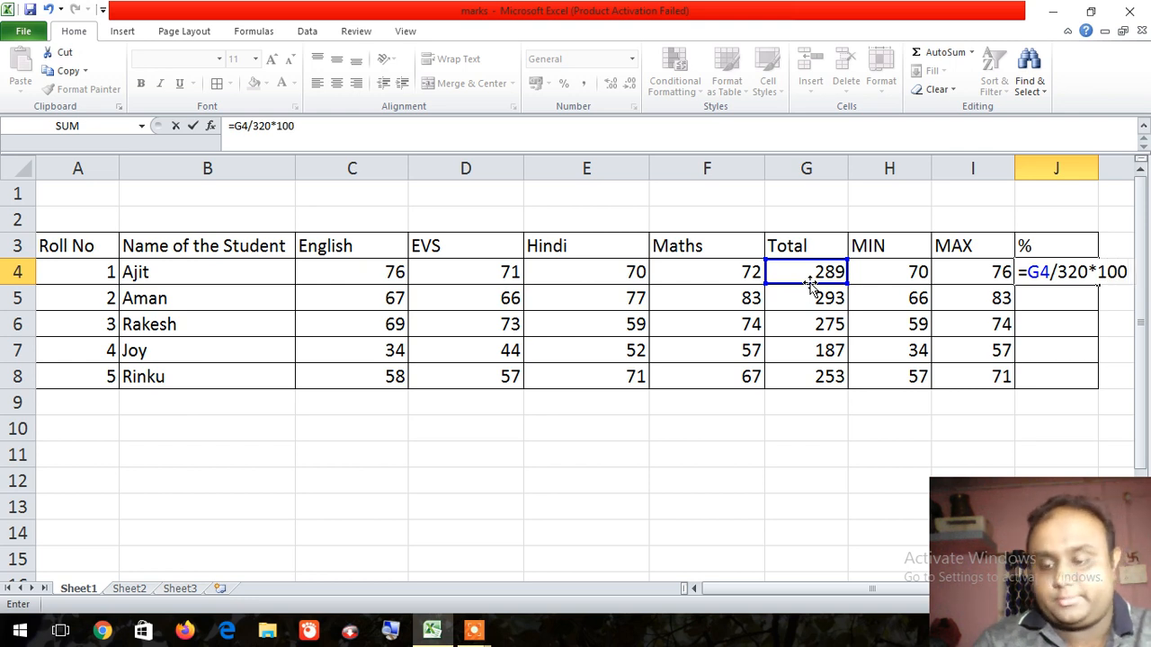
{"action": "key", "text": "Return"}
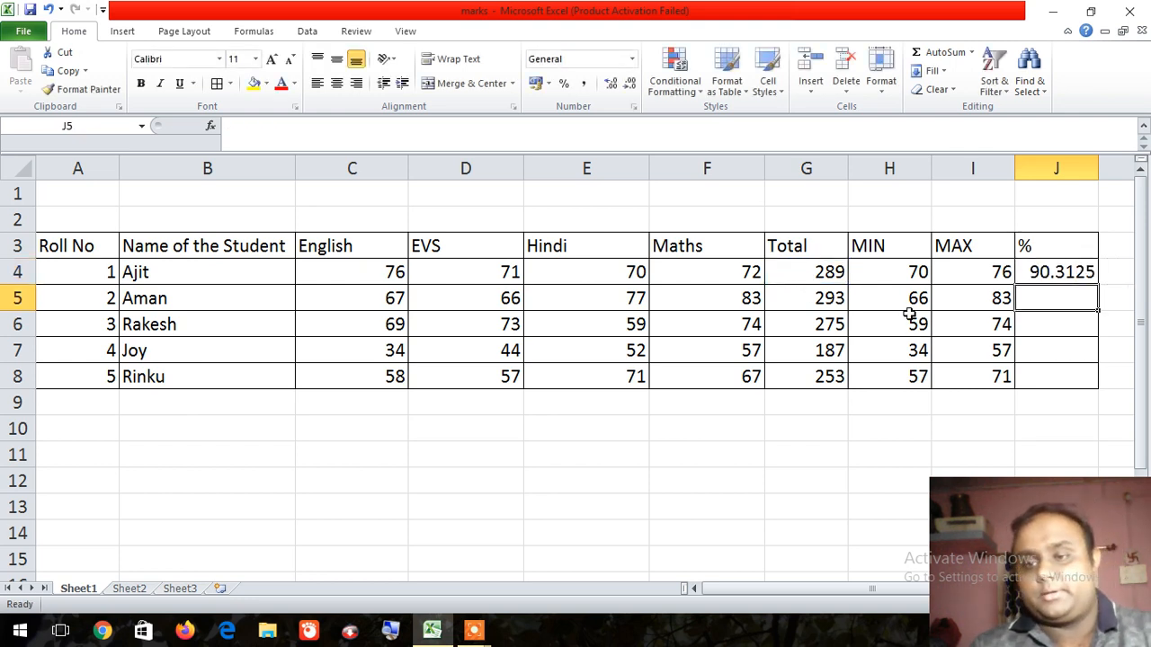
Calculate the second student's percentage in cell J5 with the formula =G5/320*100
{"action": "type", "text": "="}
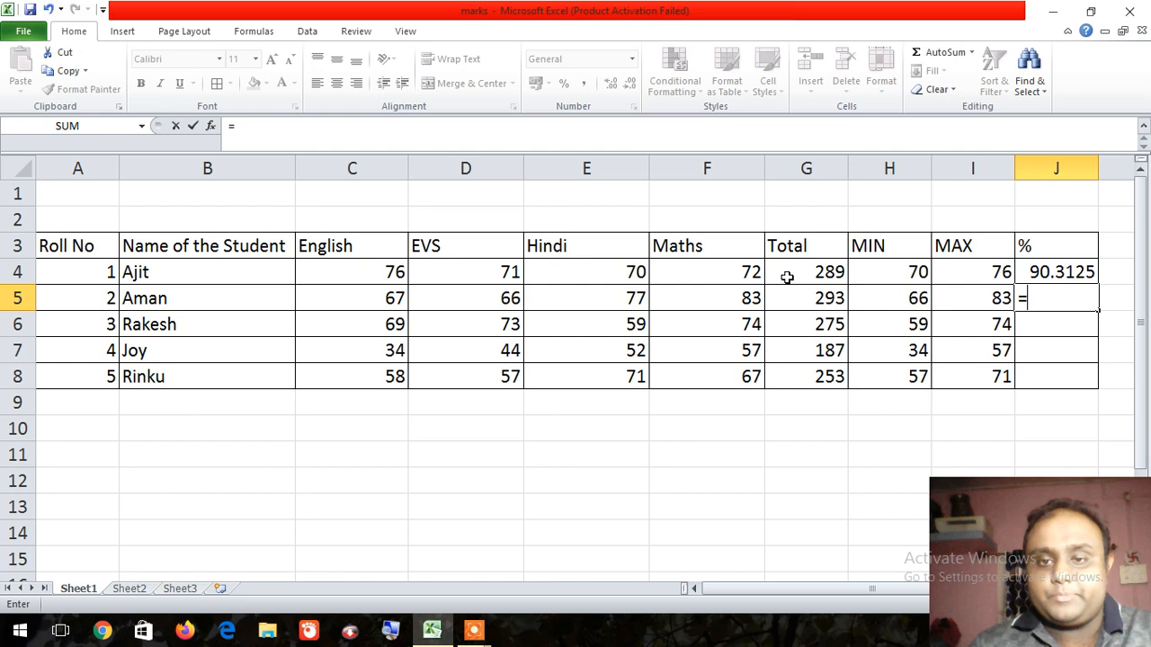
{"action": "left_click", "coordinate": [820, 306]}
{"action": "type", "text": "/"}
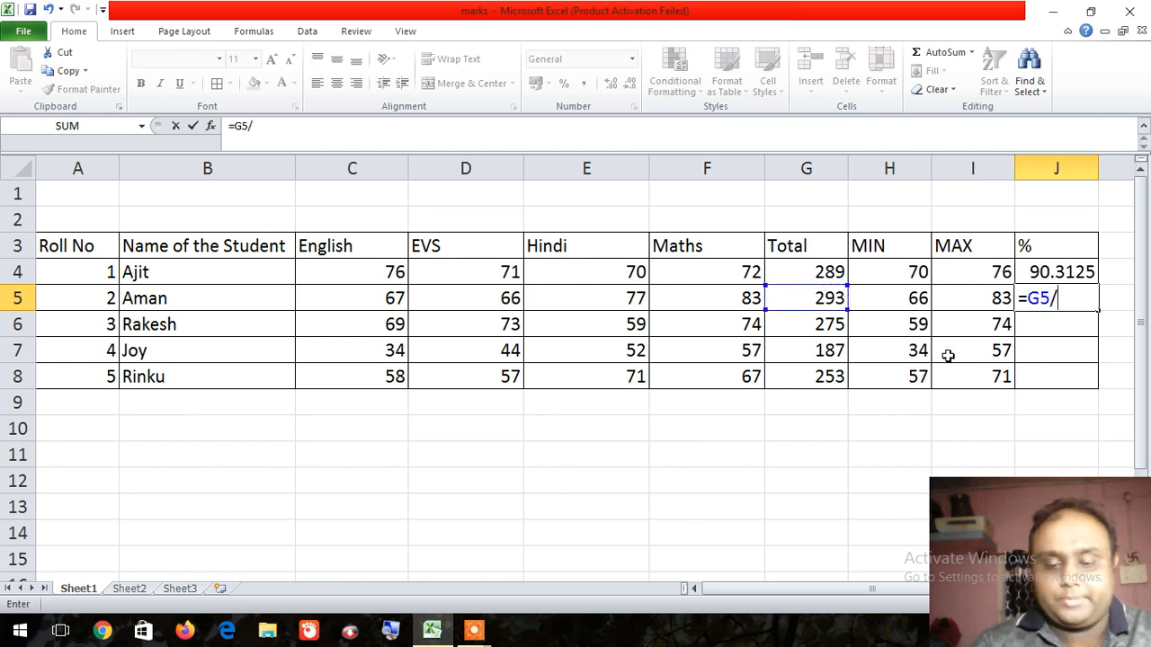
{"action": "type", "text": "32"}
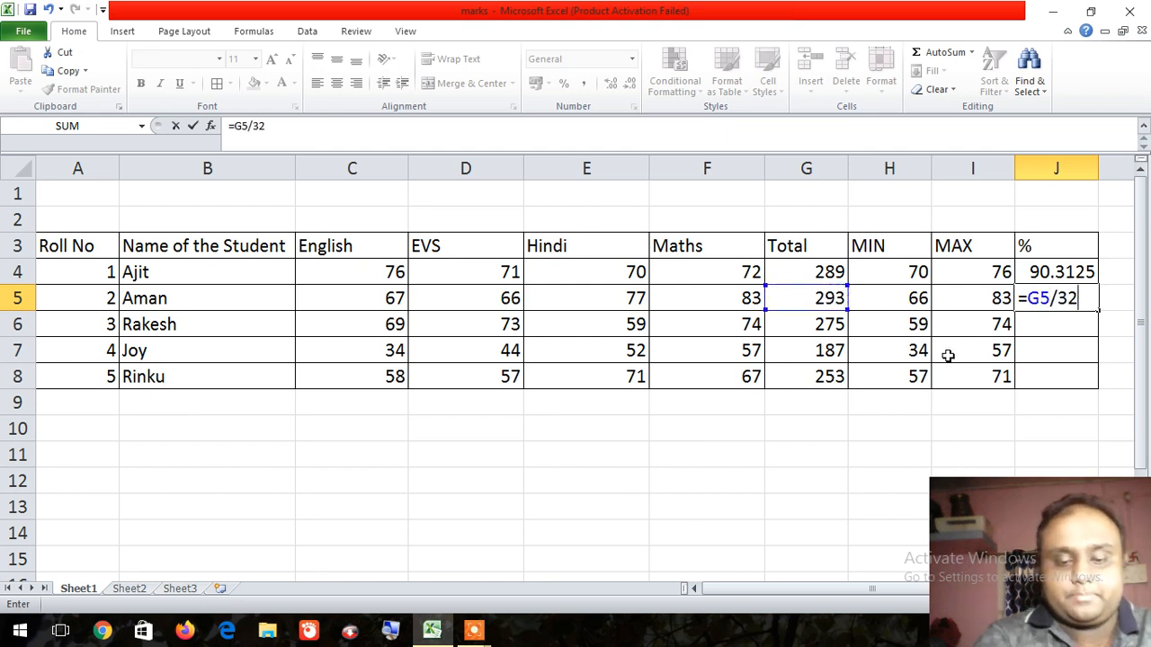
{"action": "type", "text": "0*100"}
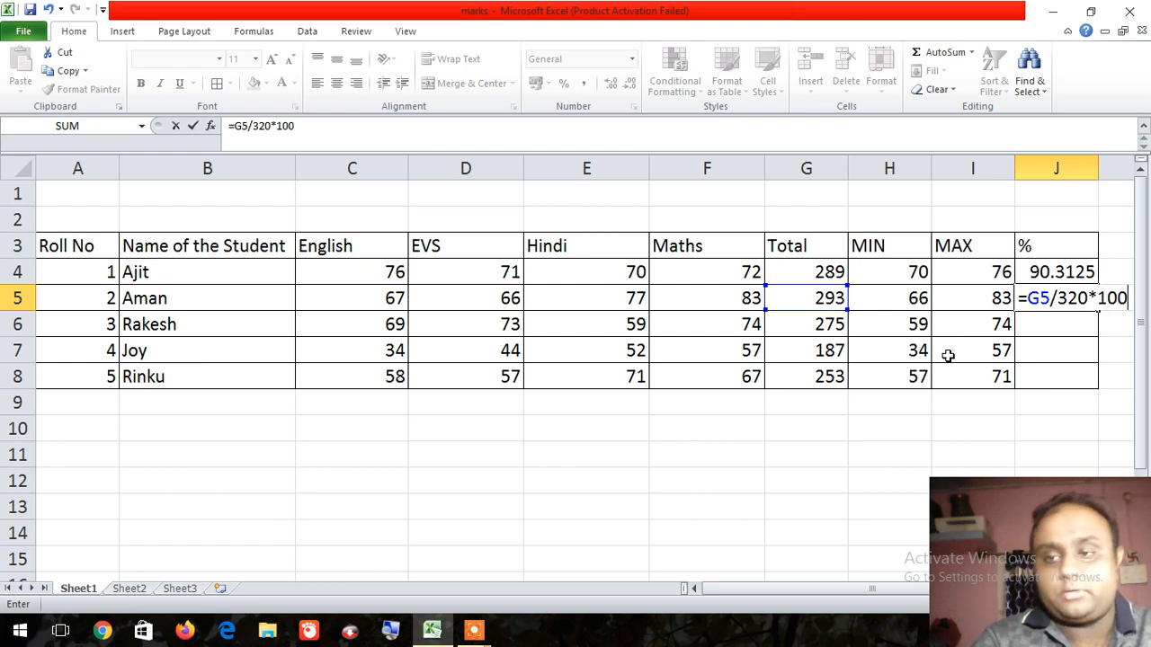
{"action": "key", "text": "Return"}
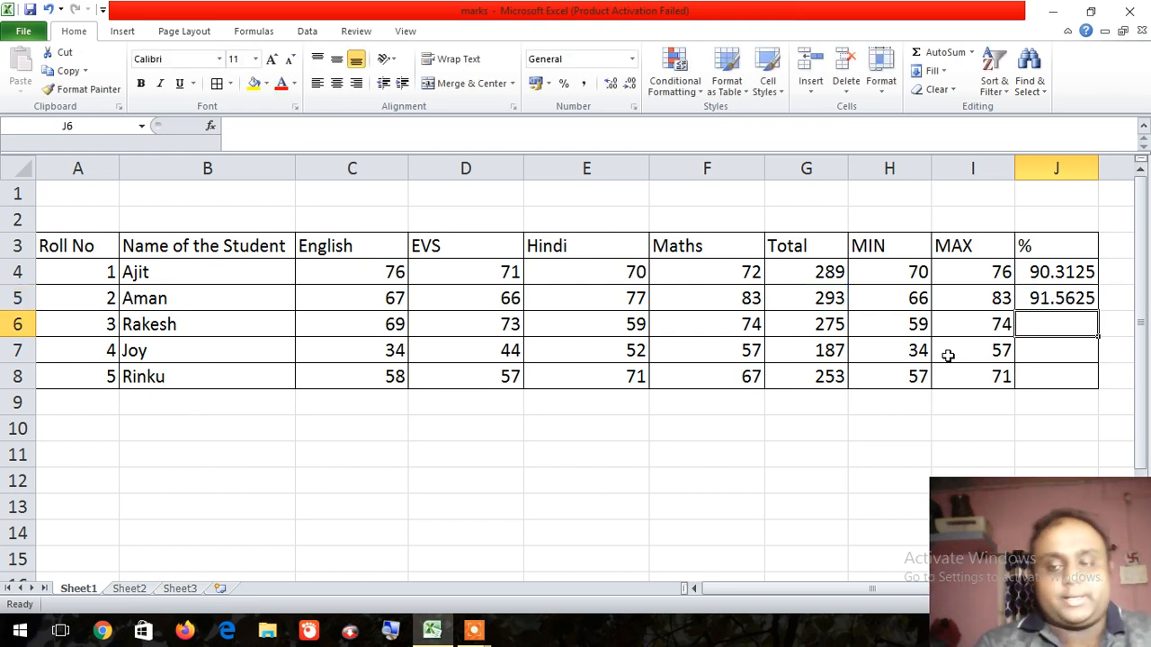
Calculate the third student's percentage in cell J6 with the formula =G6/320*100
{"action": "type", "text": "="}
{"action": "left_click", "coordinate": [829, 324]}
{"action": "type", "text": "/"}
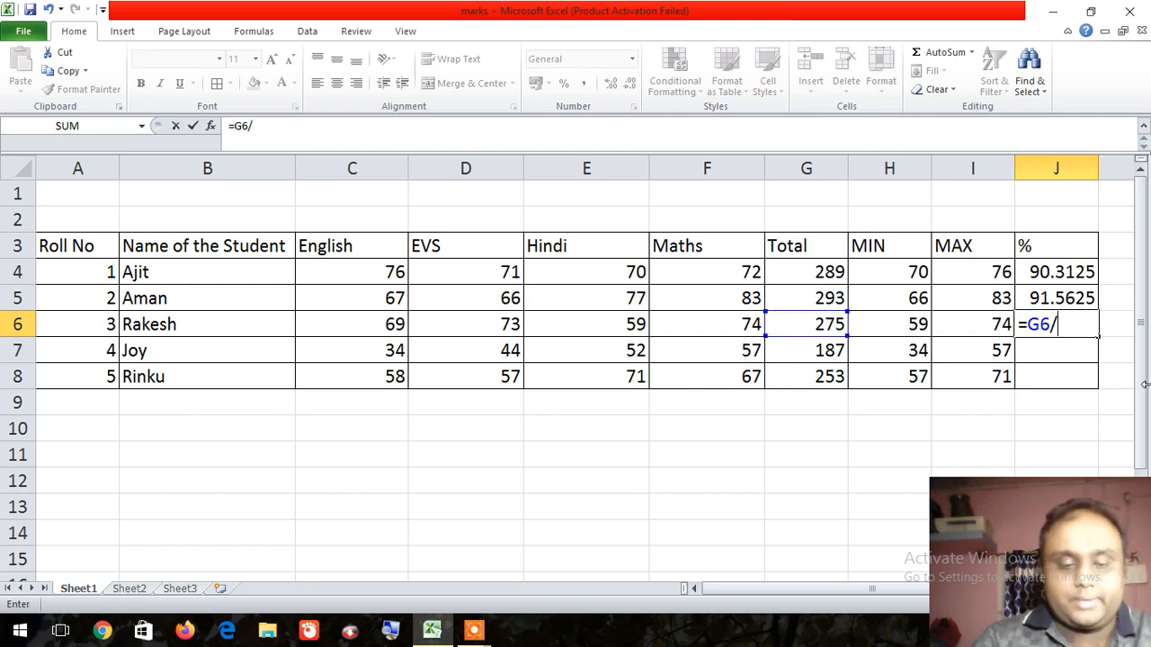
{"action": "type", "text": "320"}
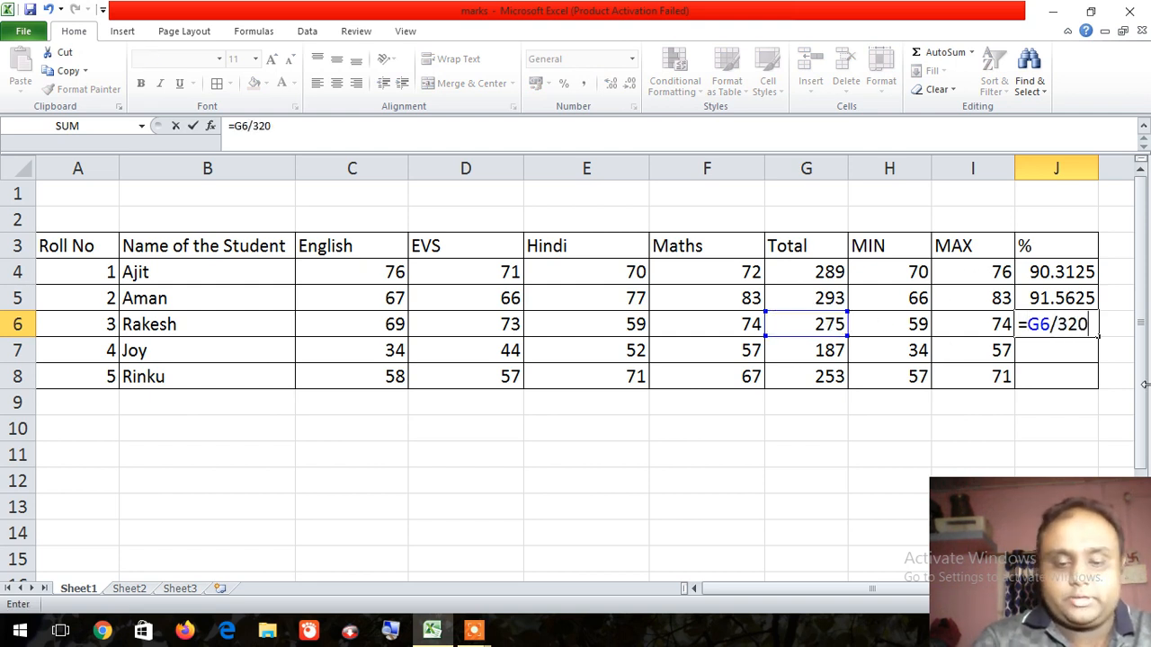
{"action": "type", "text": "*100"}
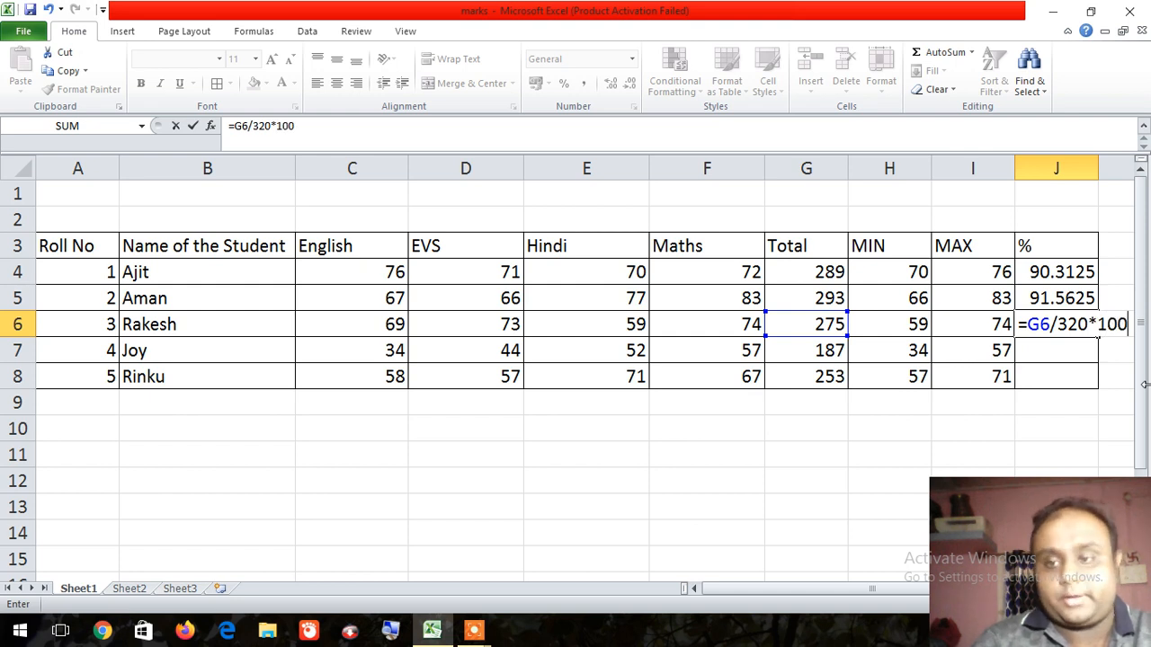
{"action": "key", "text": "Return"}
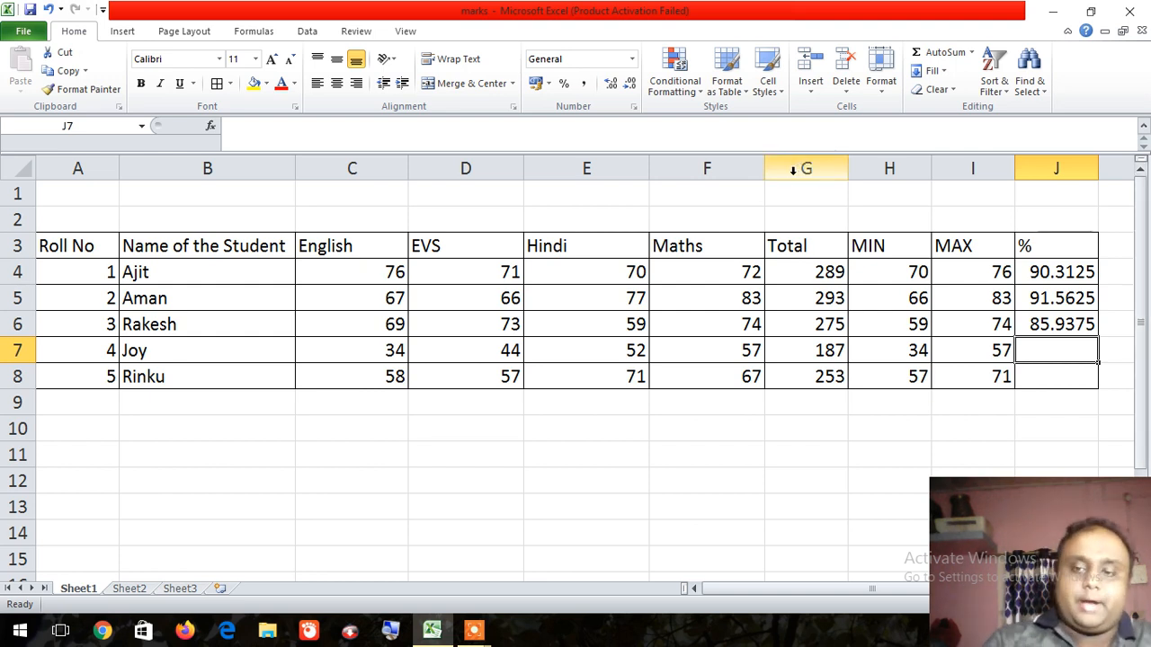
Hide column I, which holds the MAX marks
{"action": "left_click", "coordinate": [781, 238]}
{"action": "left_click", "coordinate": [992, 241]}
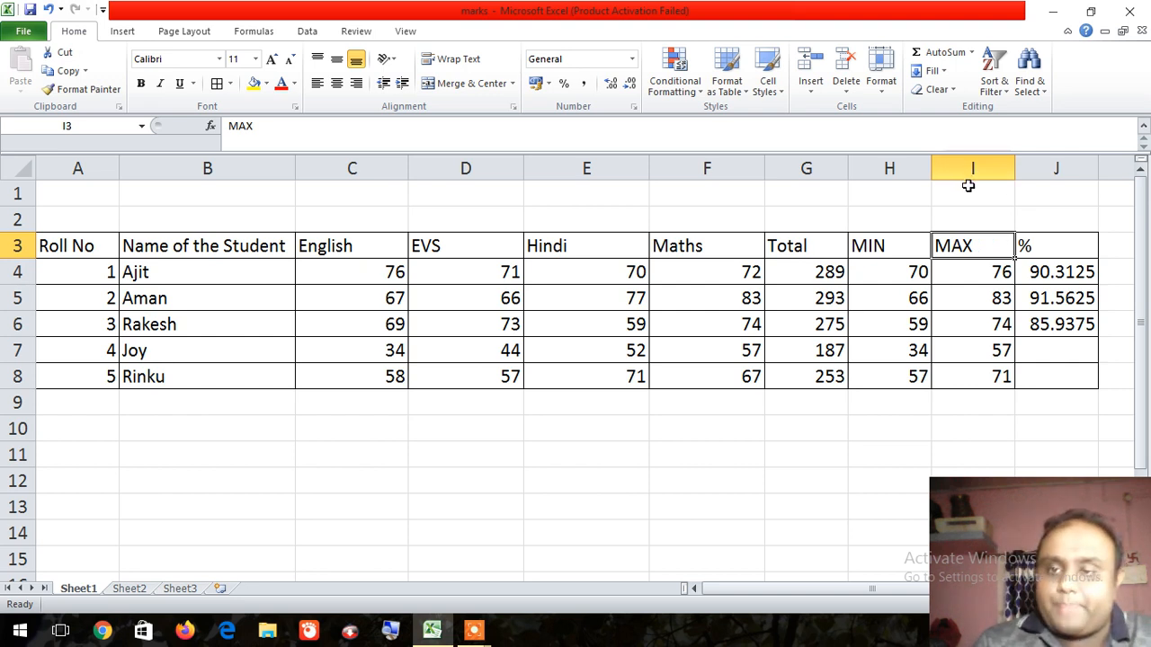
{"action": "left_click", "coordinate": [989, 267]}
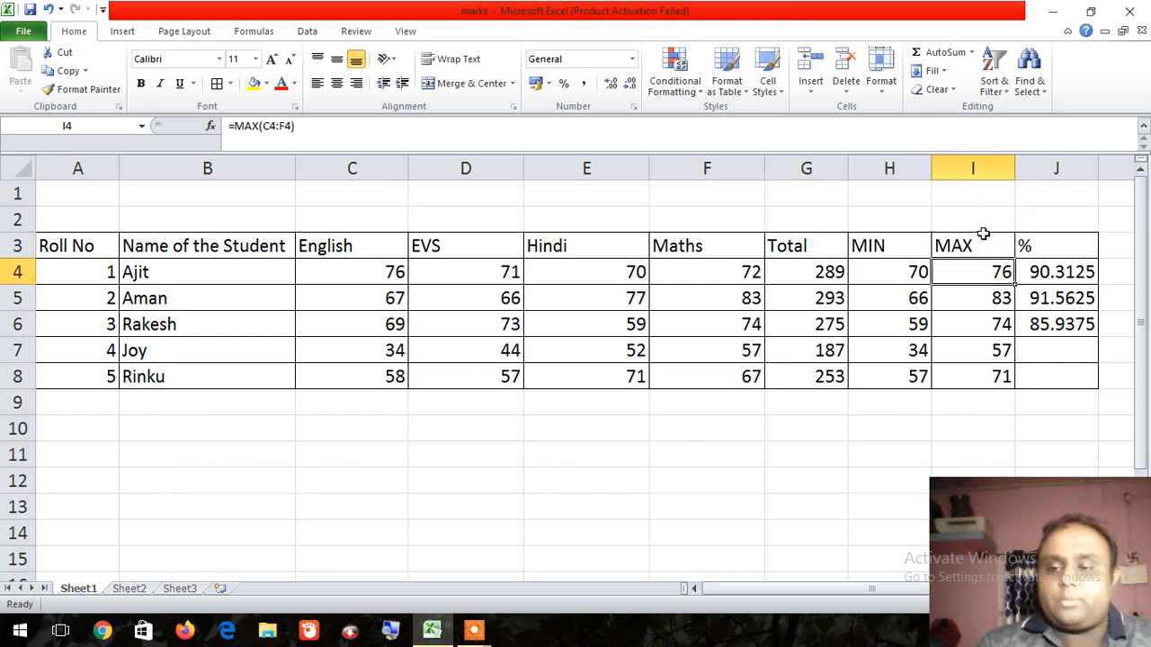
{"action": "left_click", "coordinate": [978, 170]}
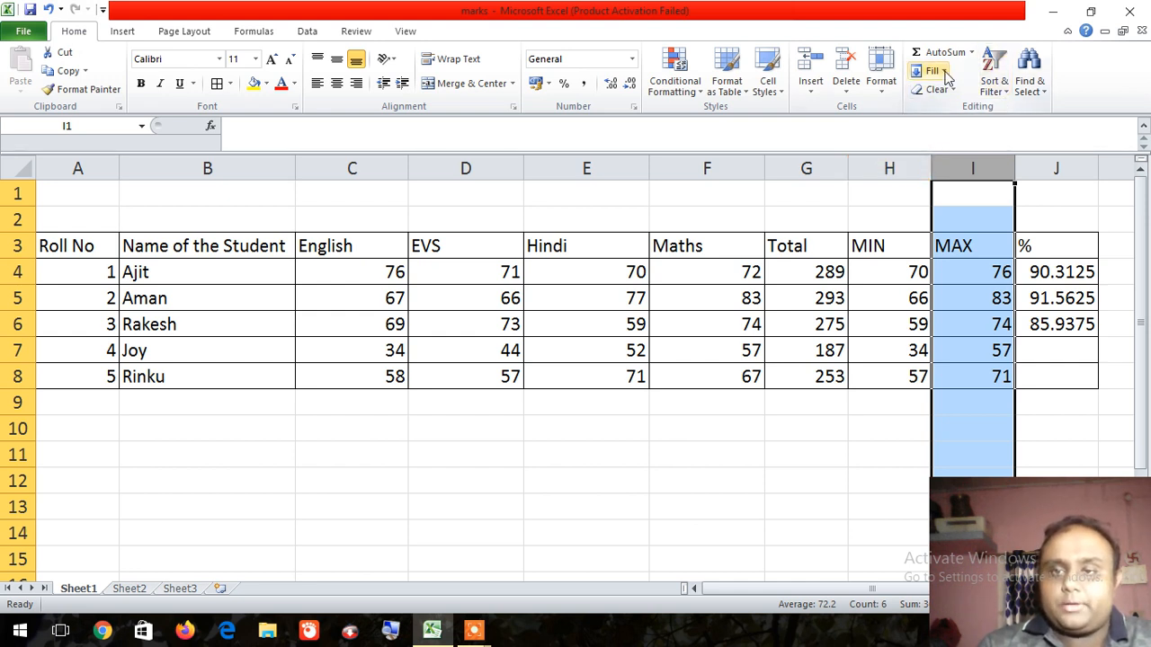
{"action": "left_click", "coordinate": [884, 95]}
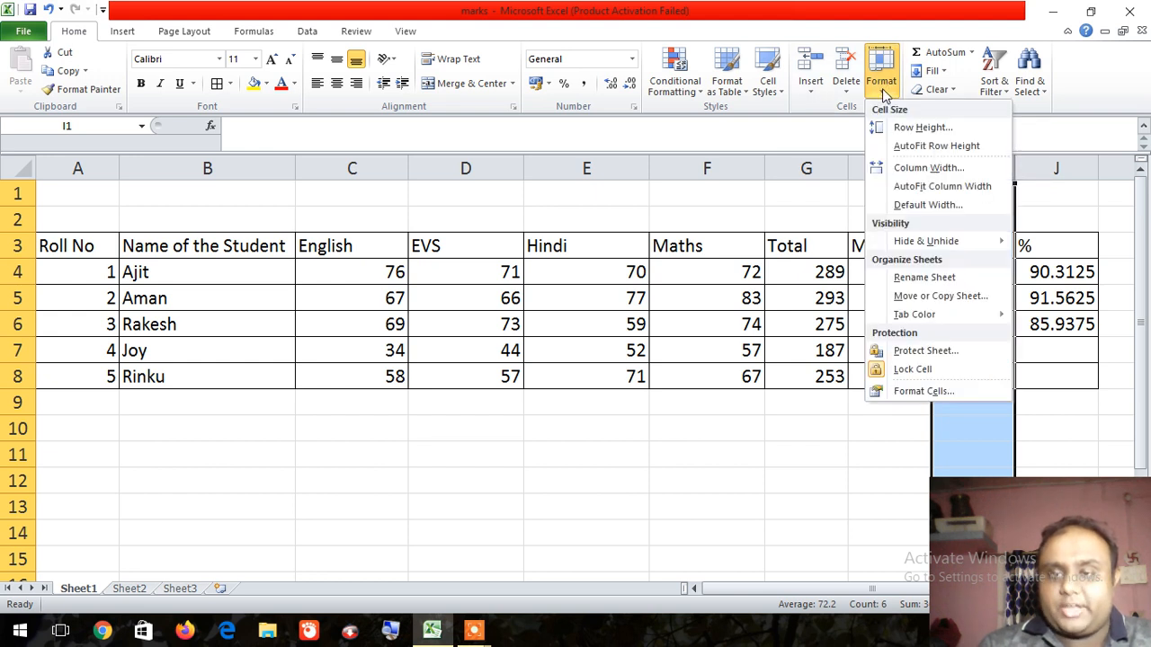
{"action": "mouse_move", "coordinate": [975, 250]}
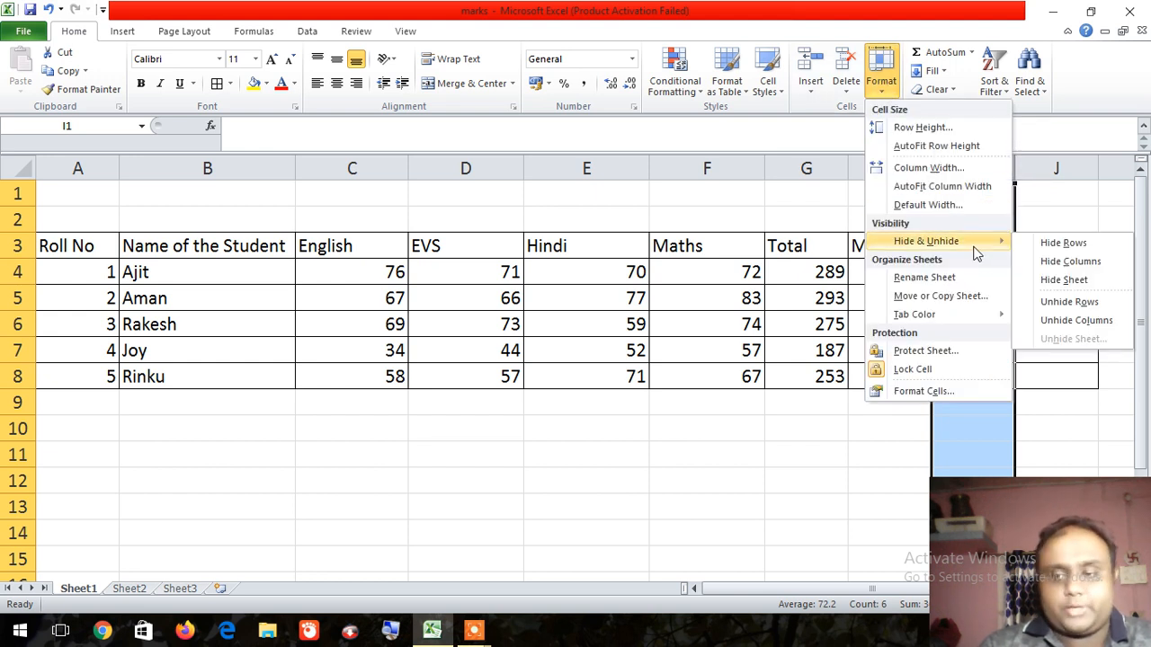
{"action": "left_click", "coordinate": [1083, 265]}
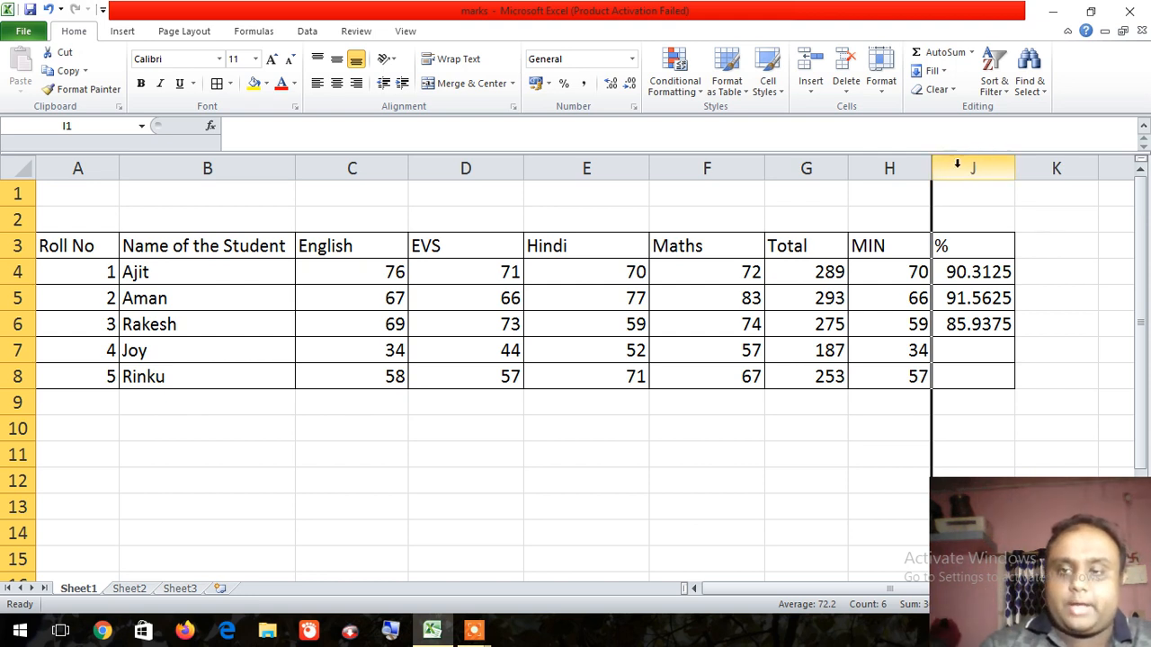
Unhide the MAX column I and select the third student's percentage in cell J6
{"action": "left_click", "coordinate": [883, 90]}
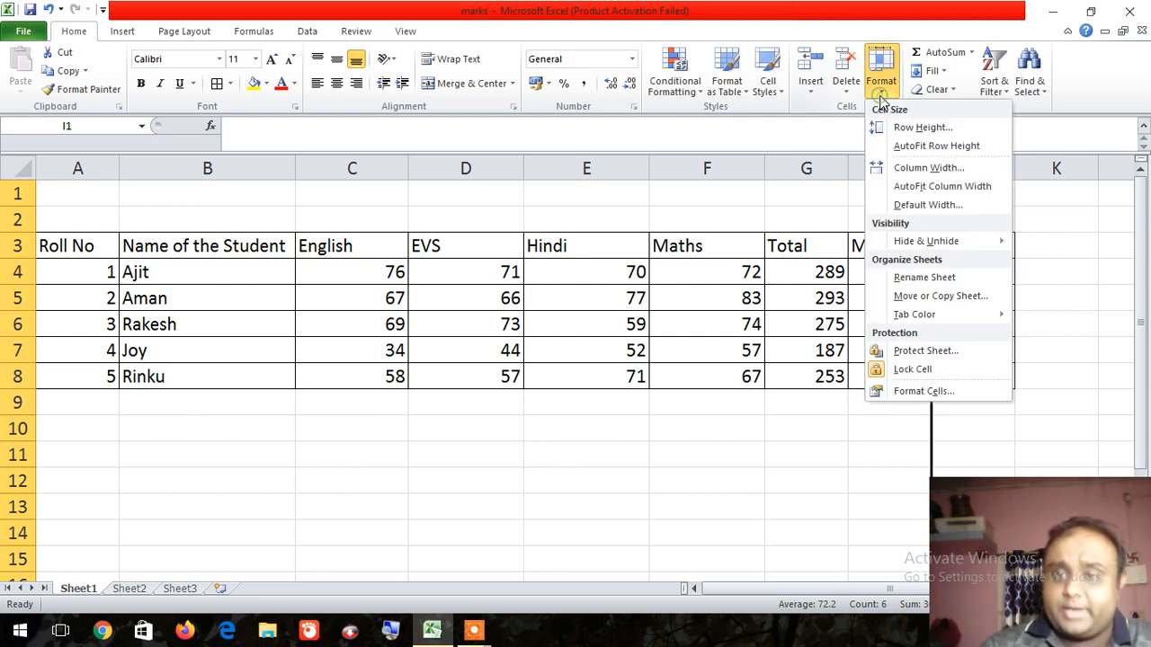
{"action": "mouse_move", "coordinate": [943, 250]}
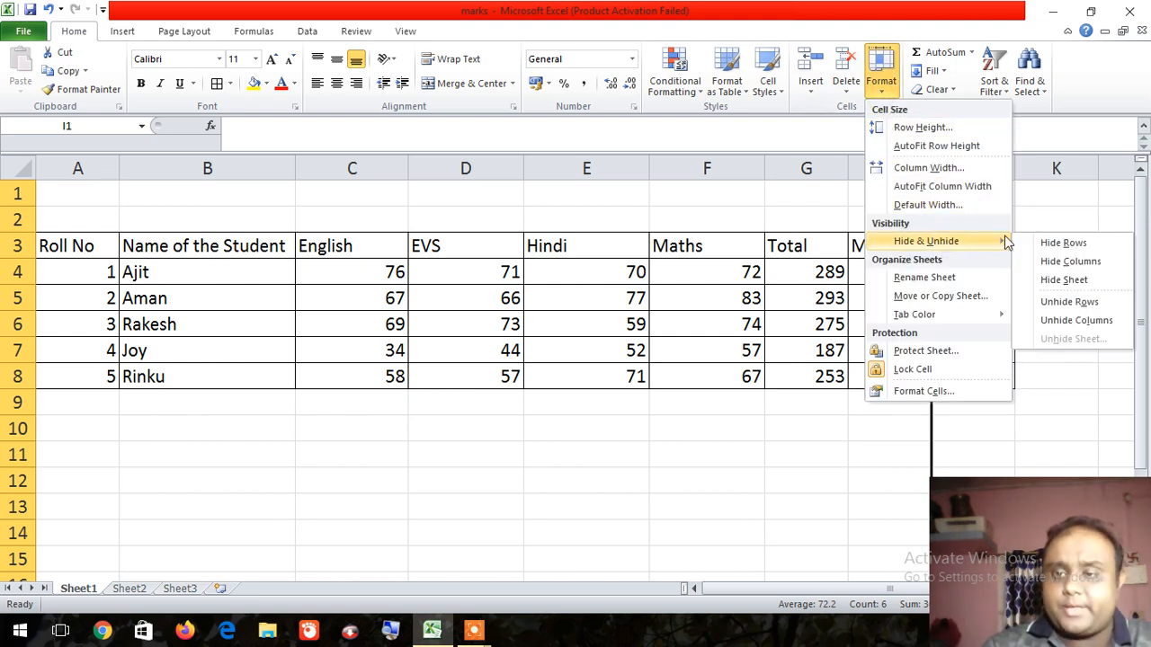
{"action": "left_click", "coordinate": [1079, 320]}
{"action": "left_click", "coordinate": [1019, 319]}
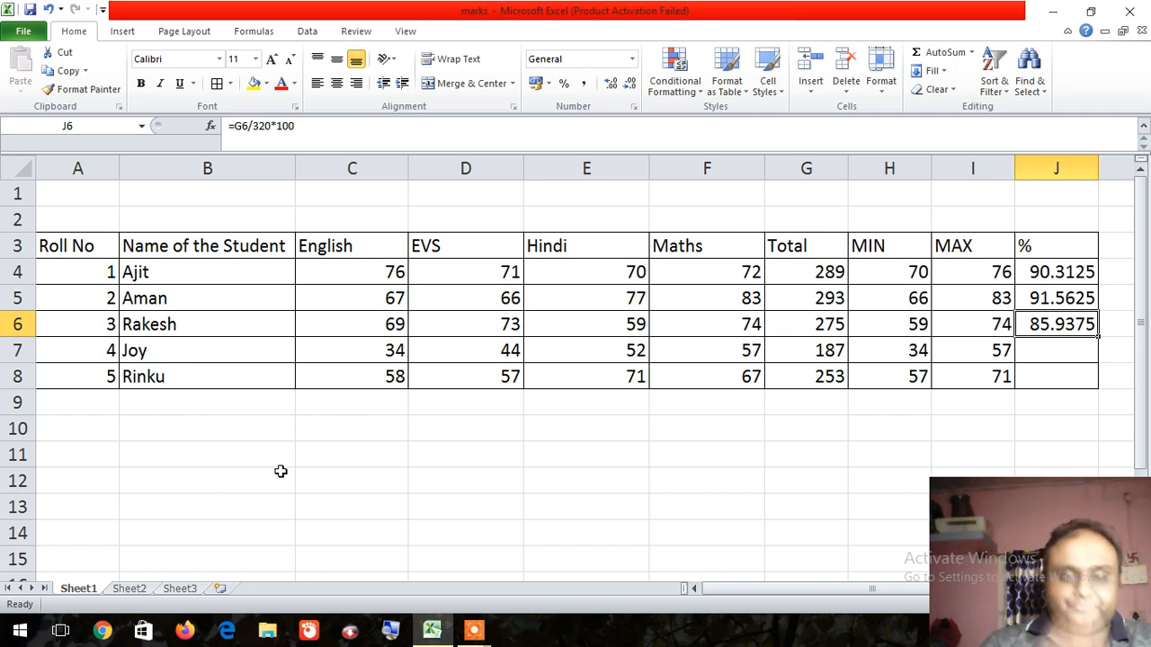
{"action": "key", "text": "super+1"}
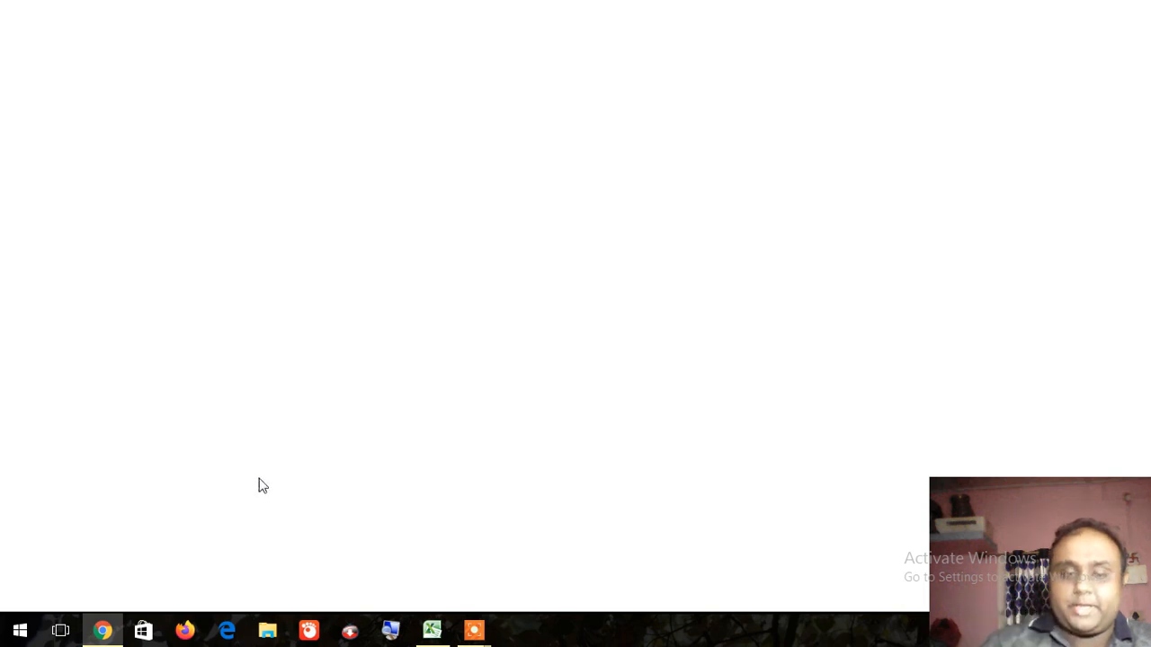
{"action": "left_click", "coordinate": [433, 630]}
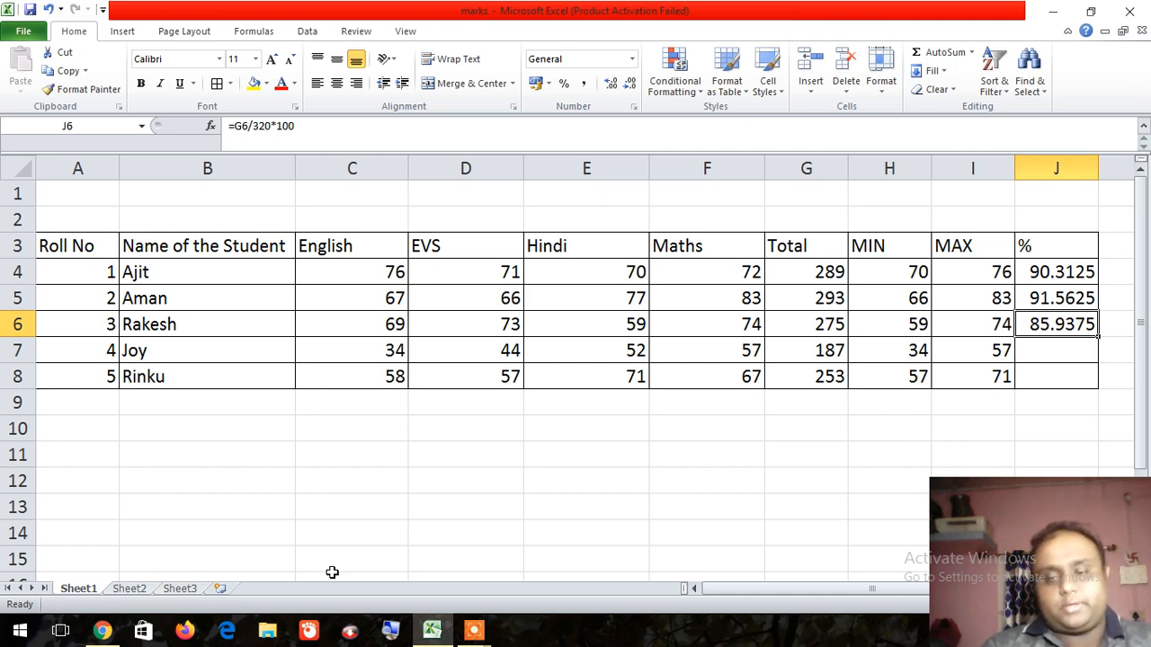
{"action": "mouse_move", "coordinate": [474, 631]}
{"action": "left_click", "coordinate": [456, 562]}
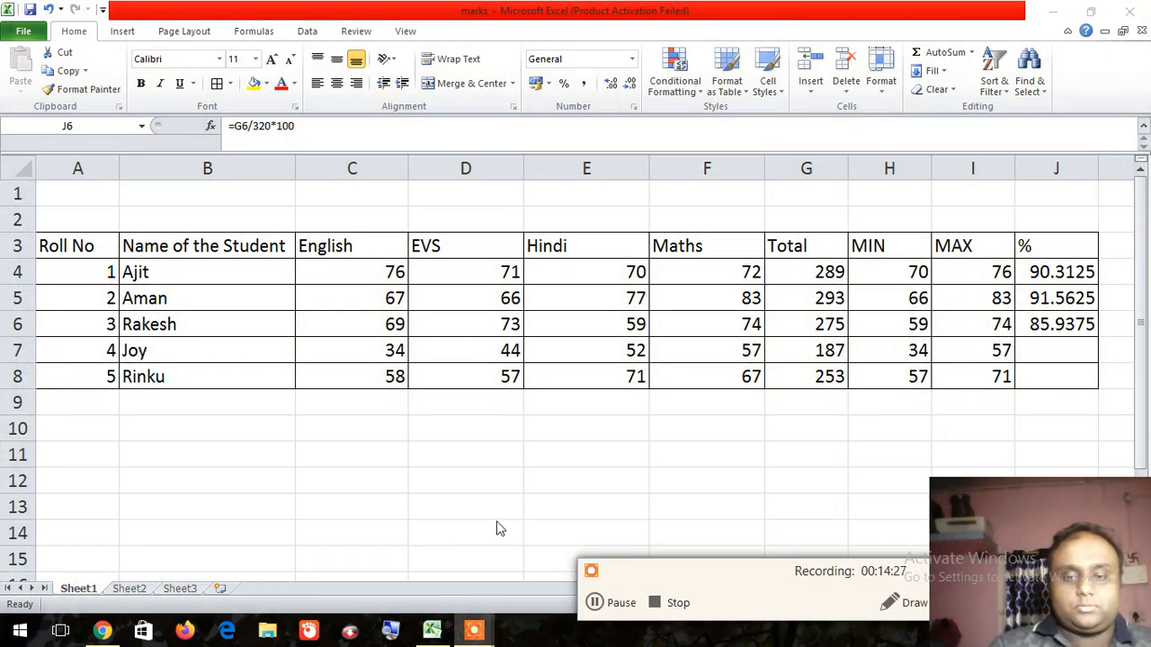